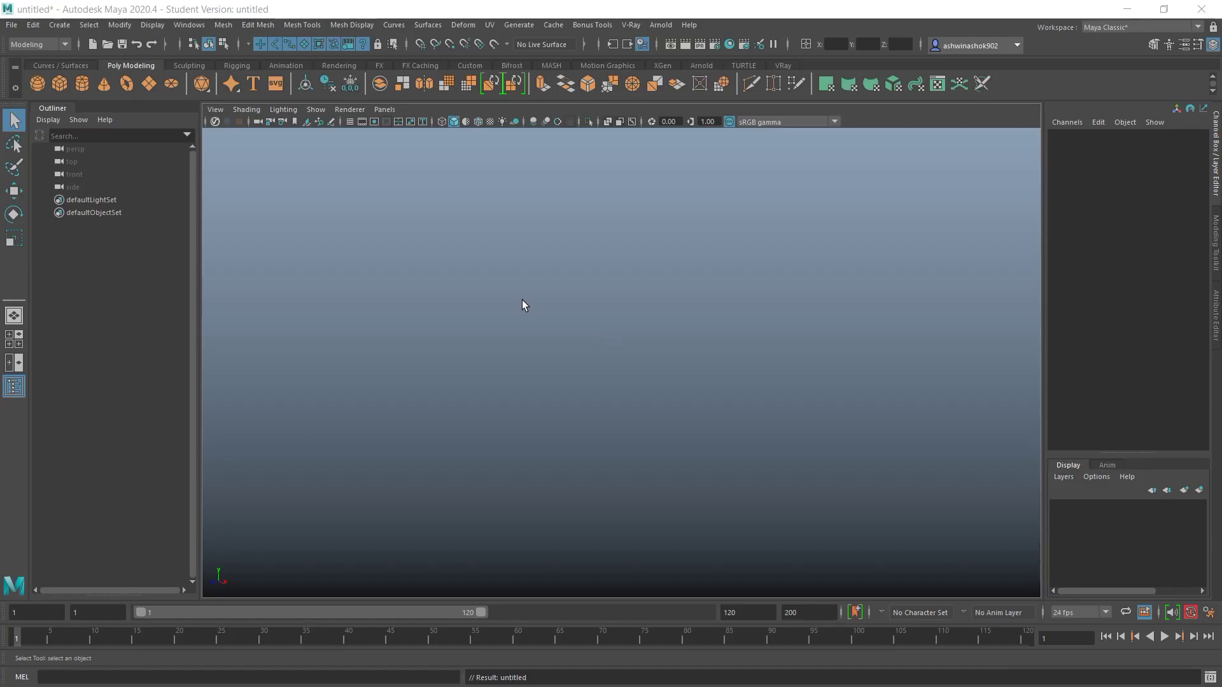
Open the scene cylender.ma from the LPG CYLENDER folder, discarding changes to the untitled scene.
left_click(12, 25)
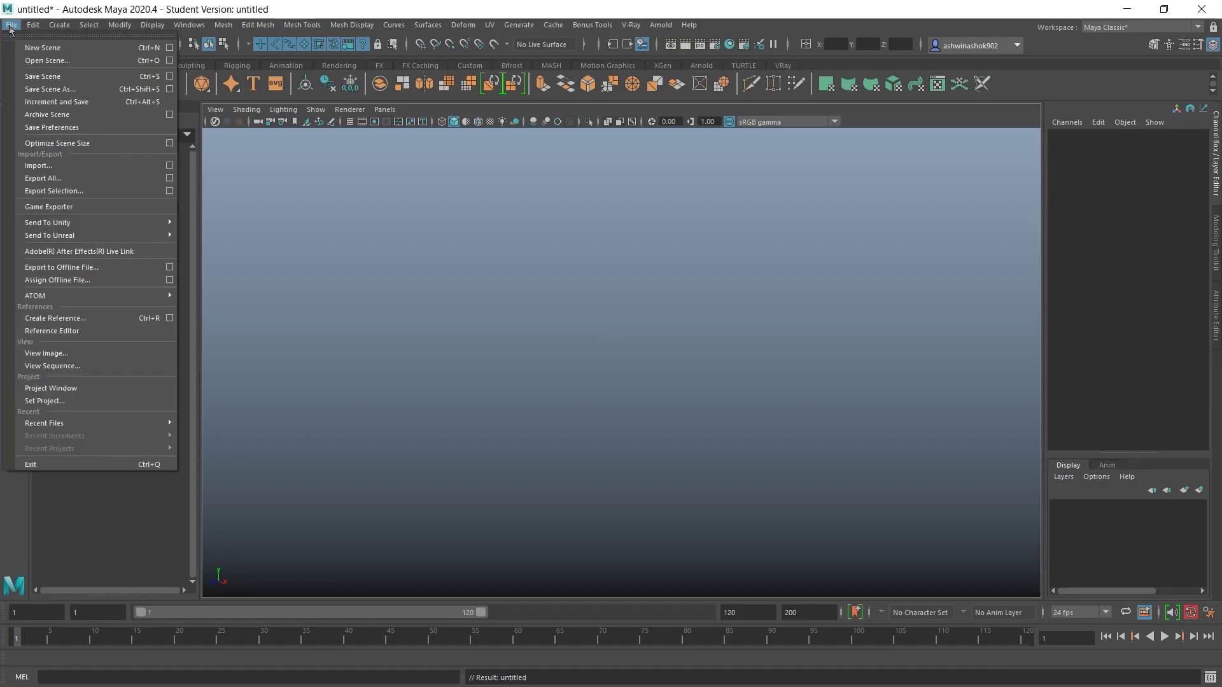
left_click(42, 61)
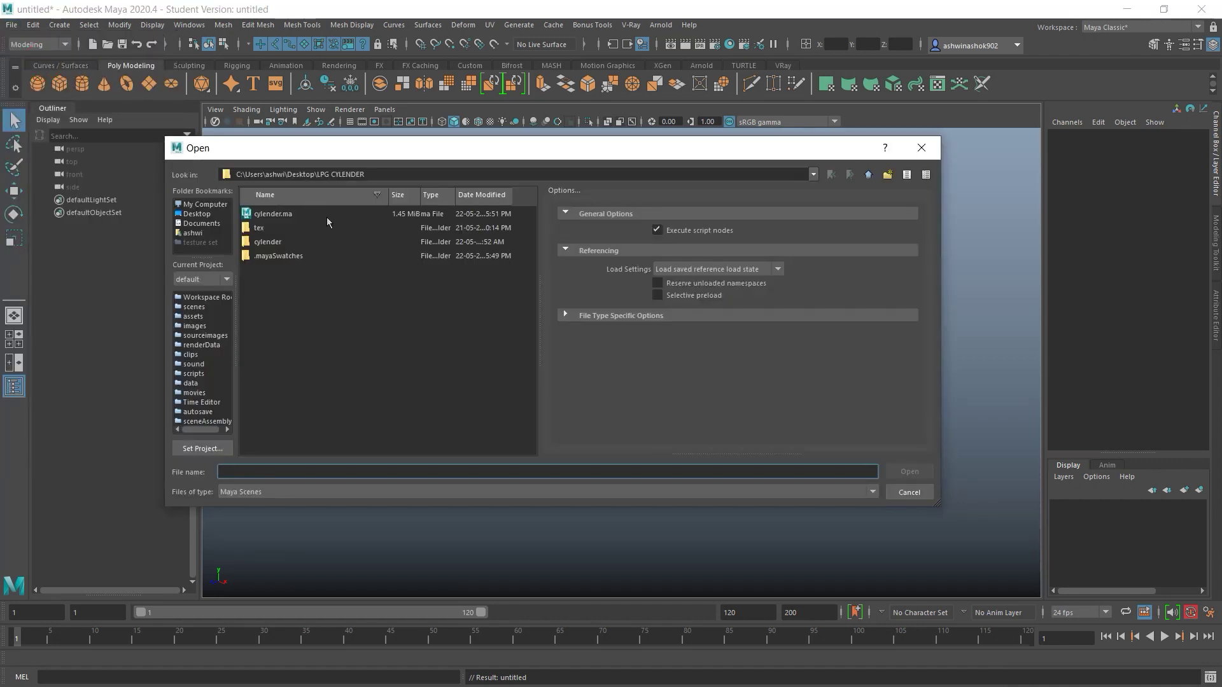
left_click(327, 214)
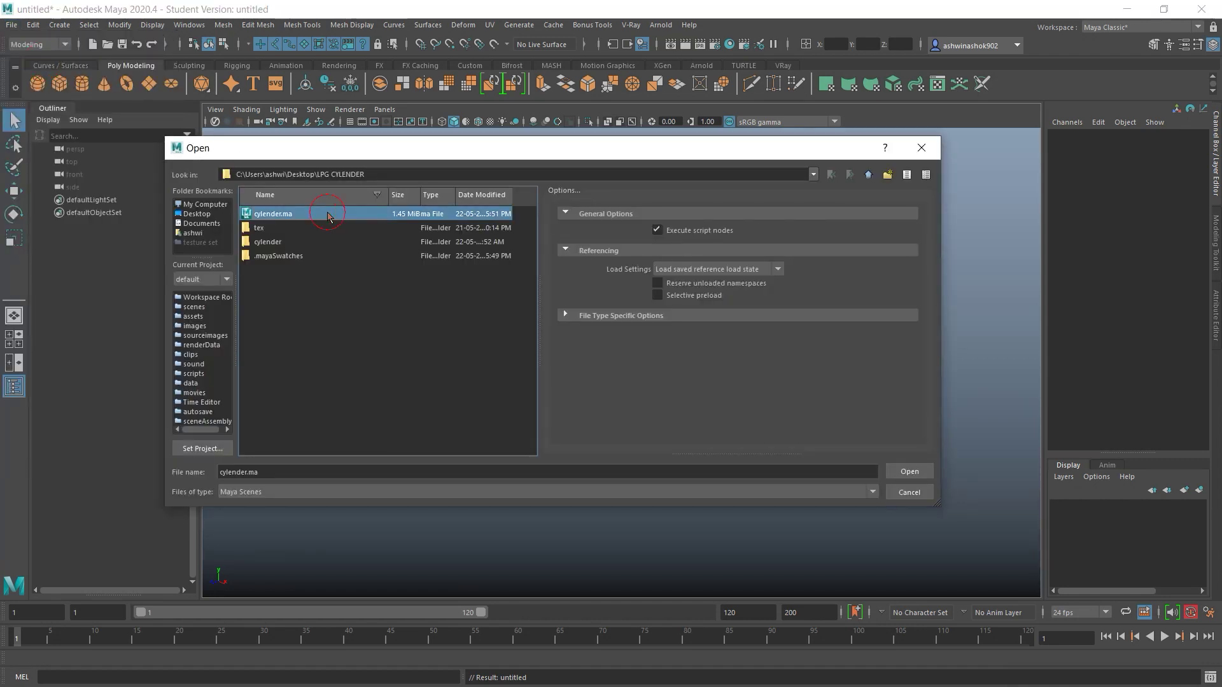
left_click(925, 472)
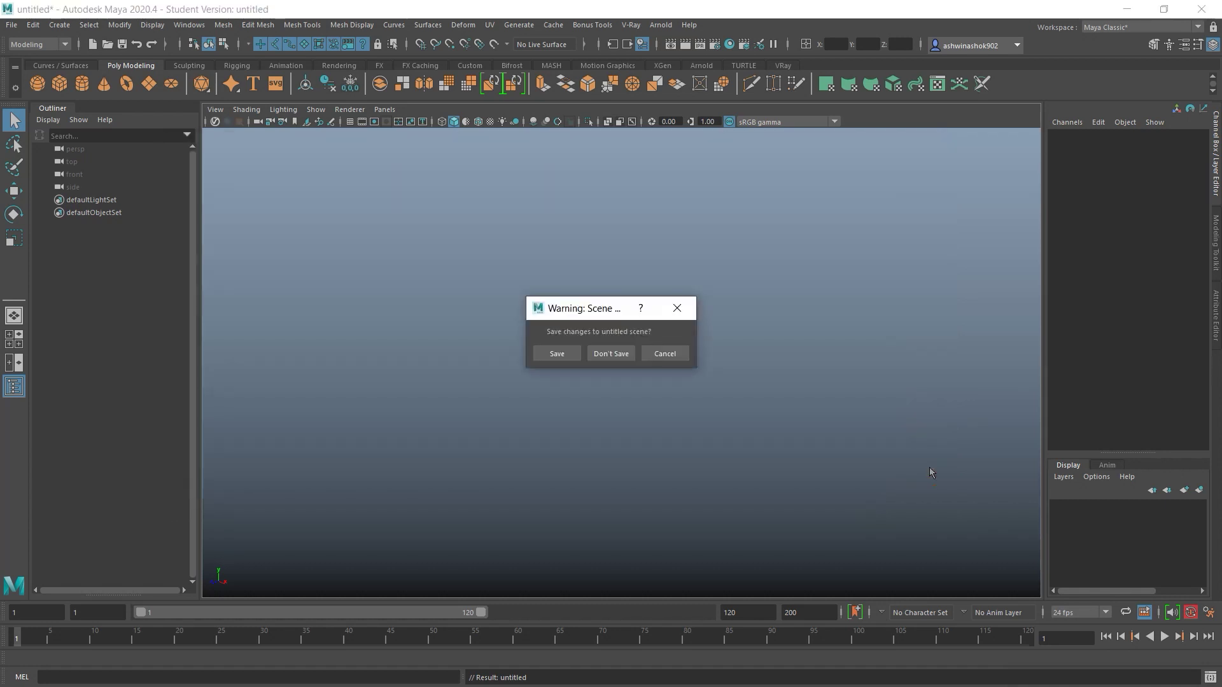
left_click(608, 353)
left_click(595, 360)
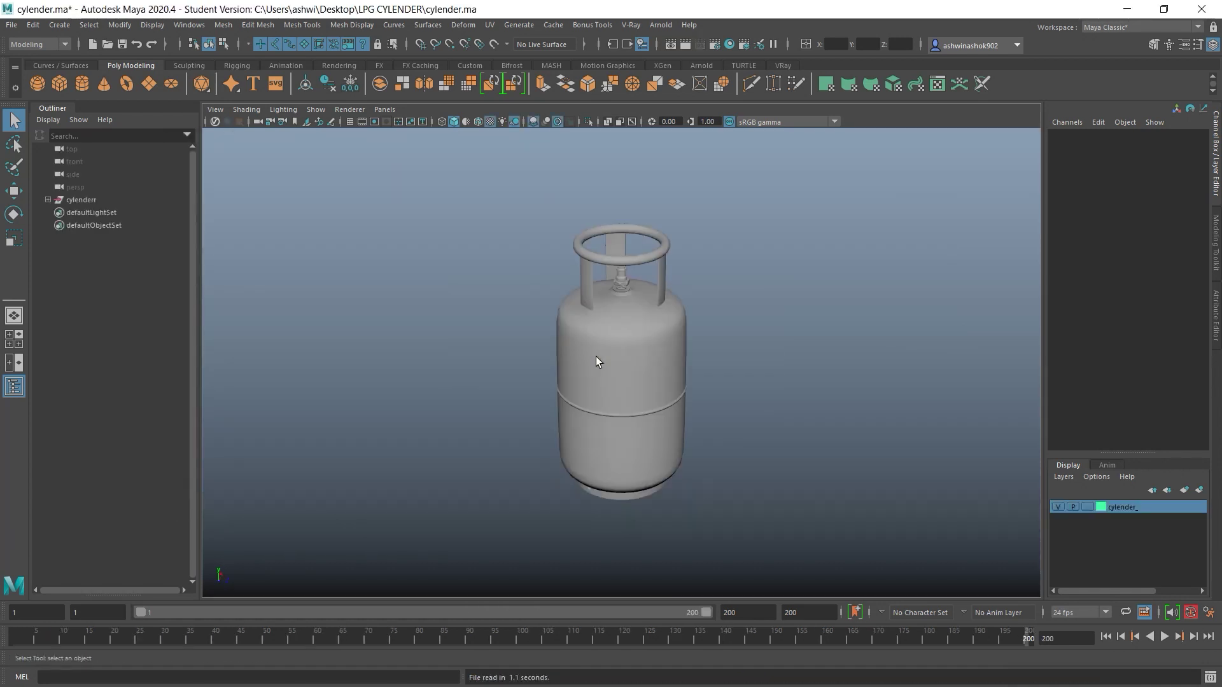
Inspect the gas cylinder model from several sides and check its mesh with wireframe on shaded.
left_click_drag(648, 372, 728, 357, "alt")
right_click_drag(728, 357, 764, 408, "alt")
mouse_move(764, 407)
left_mouse_down("alt")
mouse_move(745, 403)
mouse_move(794, 480)
mouse_move(987, 478)
mouse_move(929, 376)
mouse_move(924, 386)
left_mouse_up("alt")
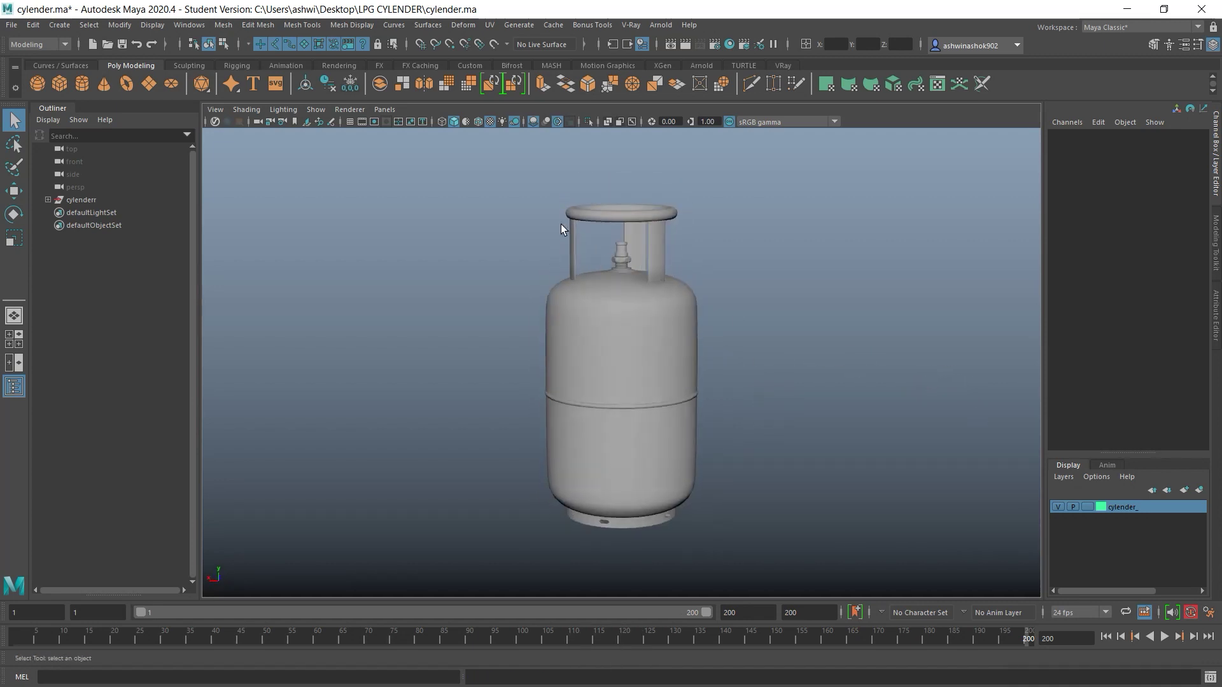
left_click(473, 121)
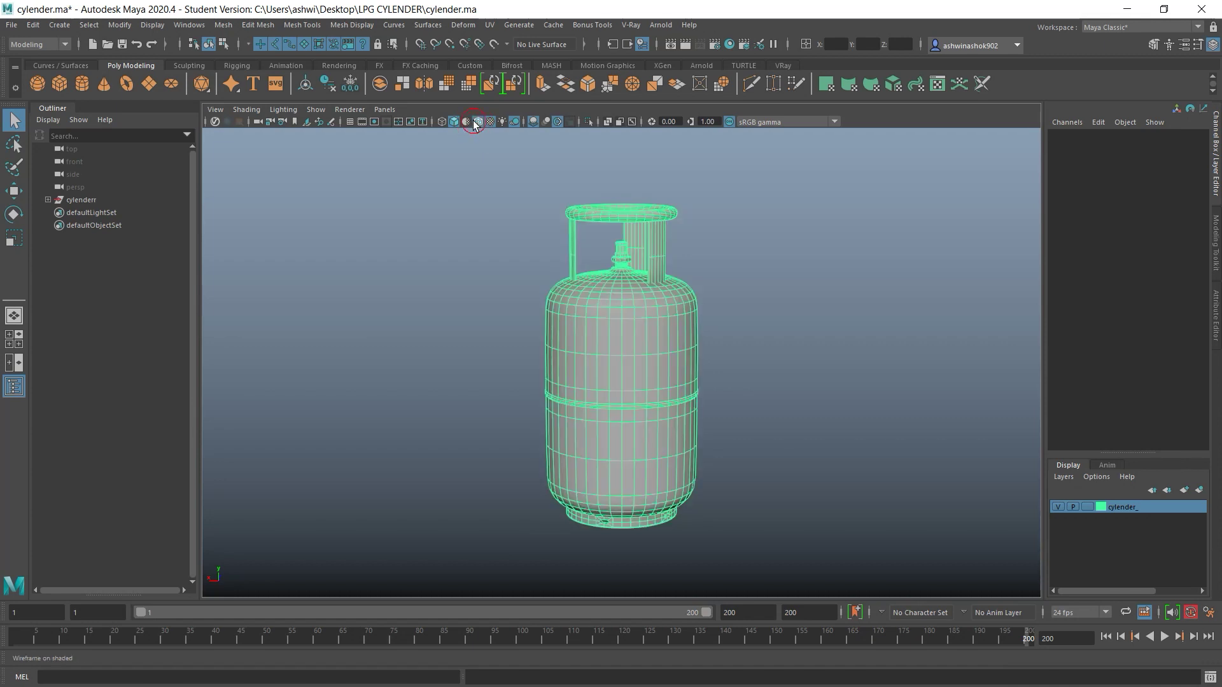
left_click(473, 121)
Select the whole gas cylinder mesh and assign it a new Arnold aiStandardSurface material.
left_click_drag(504, 182, 792, 577)
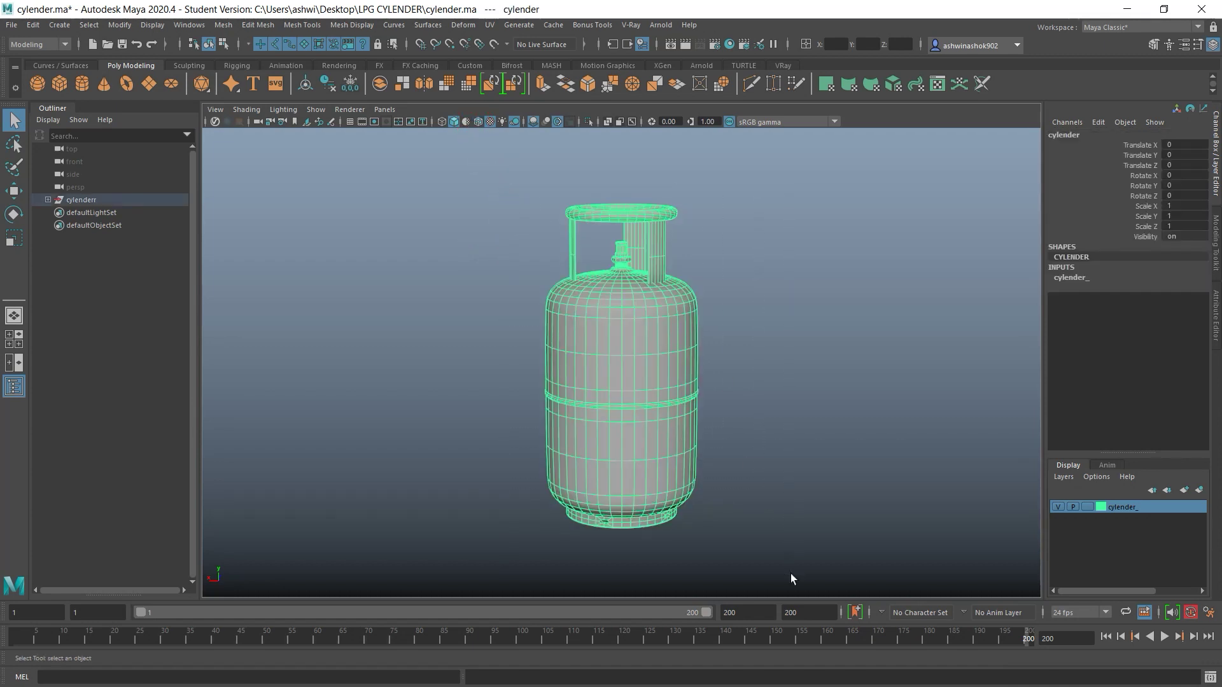
right_click(606, 323)
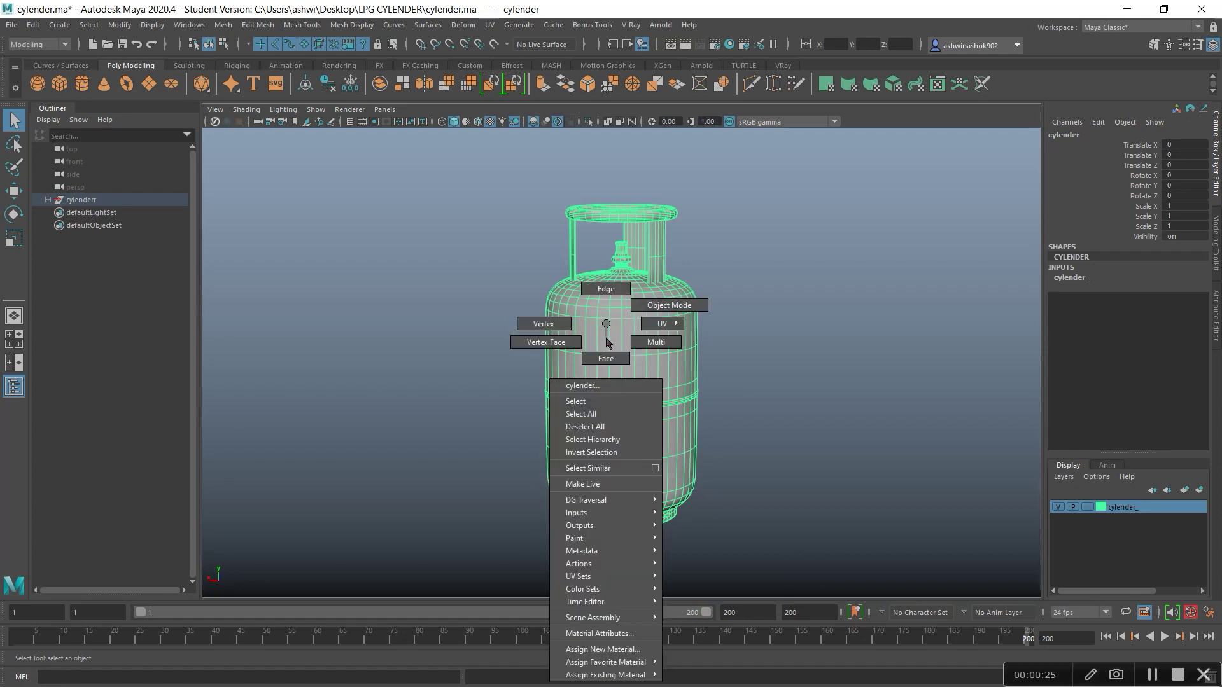
left_click(636, 649)
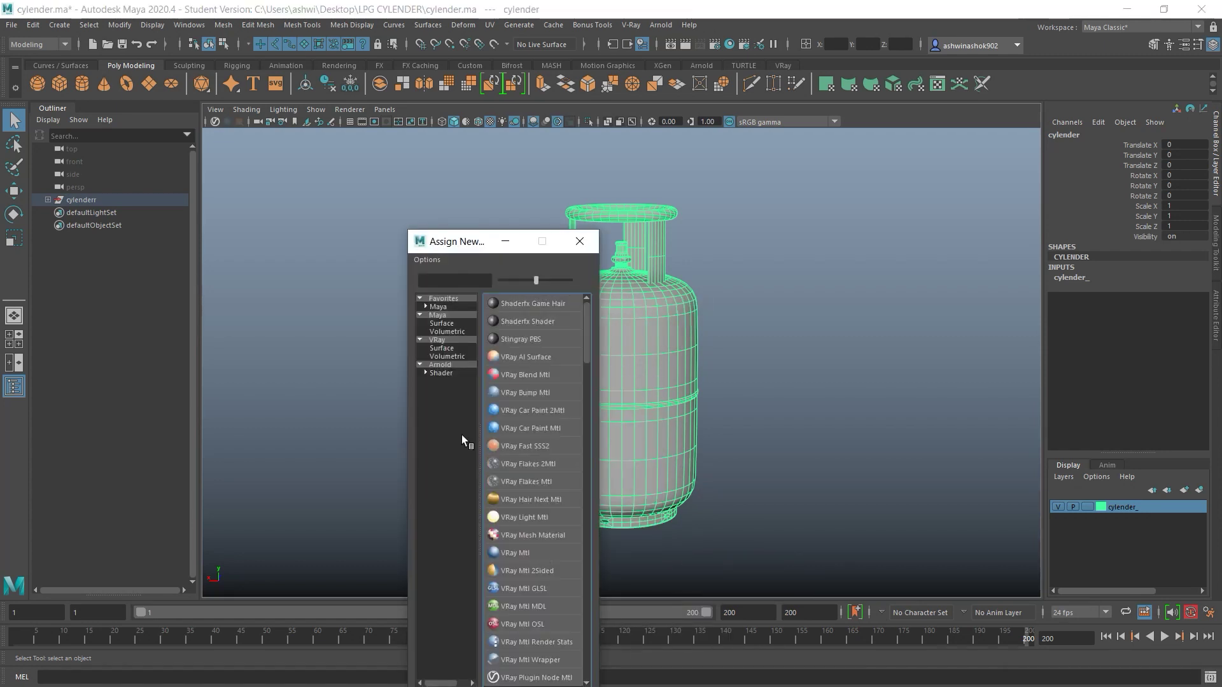
left_click(449, 373)
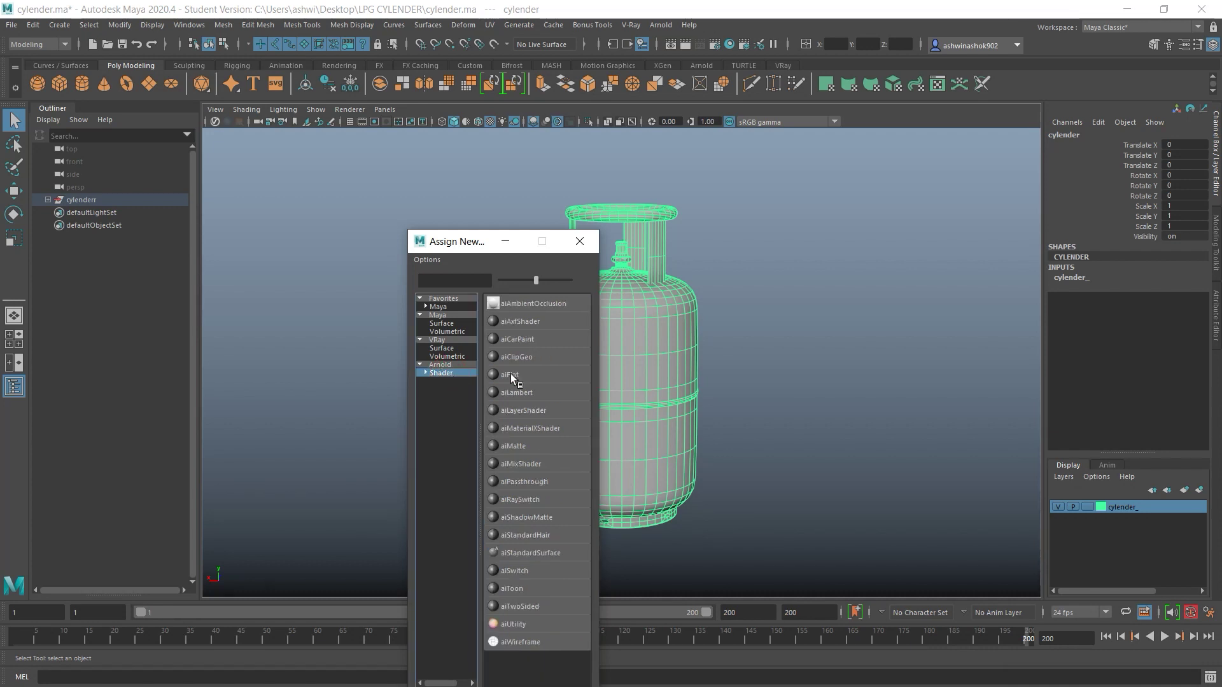
left_click(531, 553)
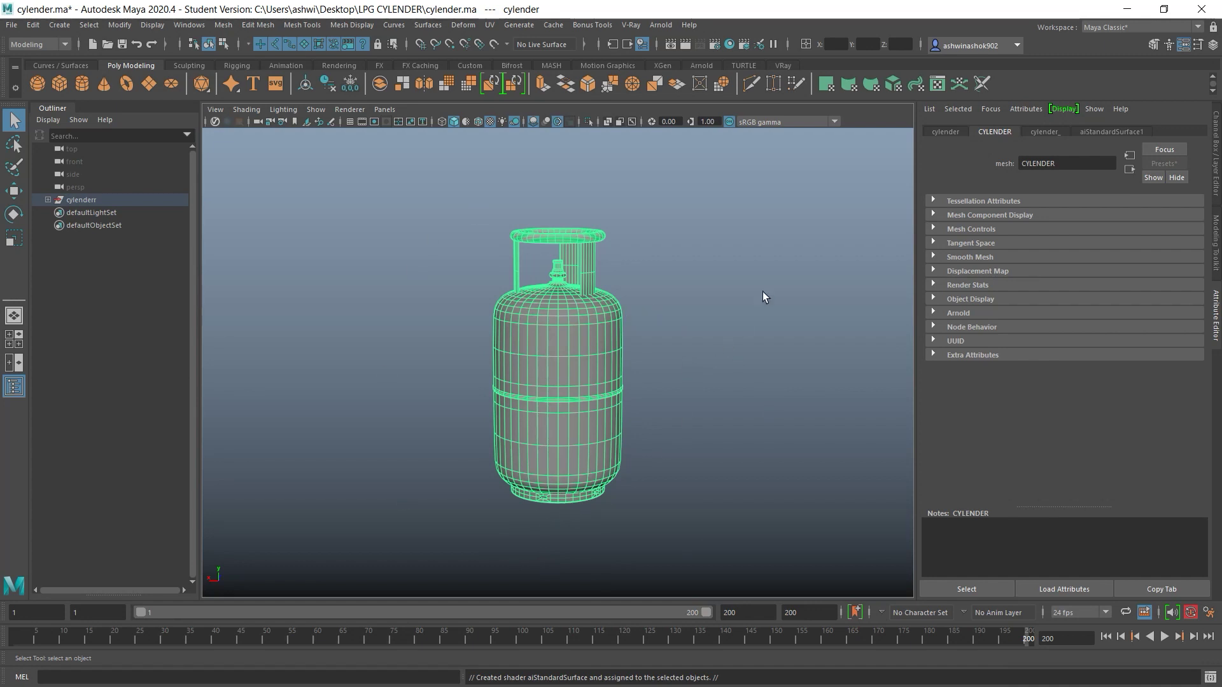
Rename the cylinder's new aiStandardSurface material to cylender_matt.
left_click(1098, 131)
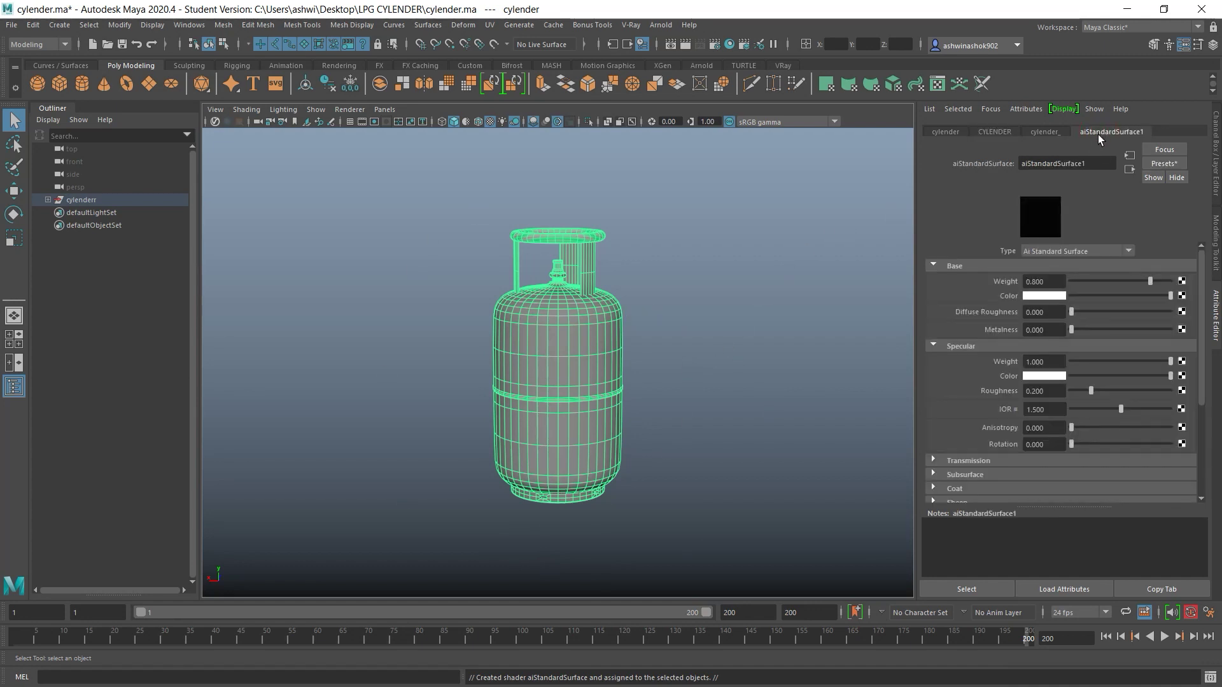
left_click_drag(1100, 159, 993, 169)
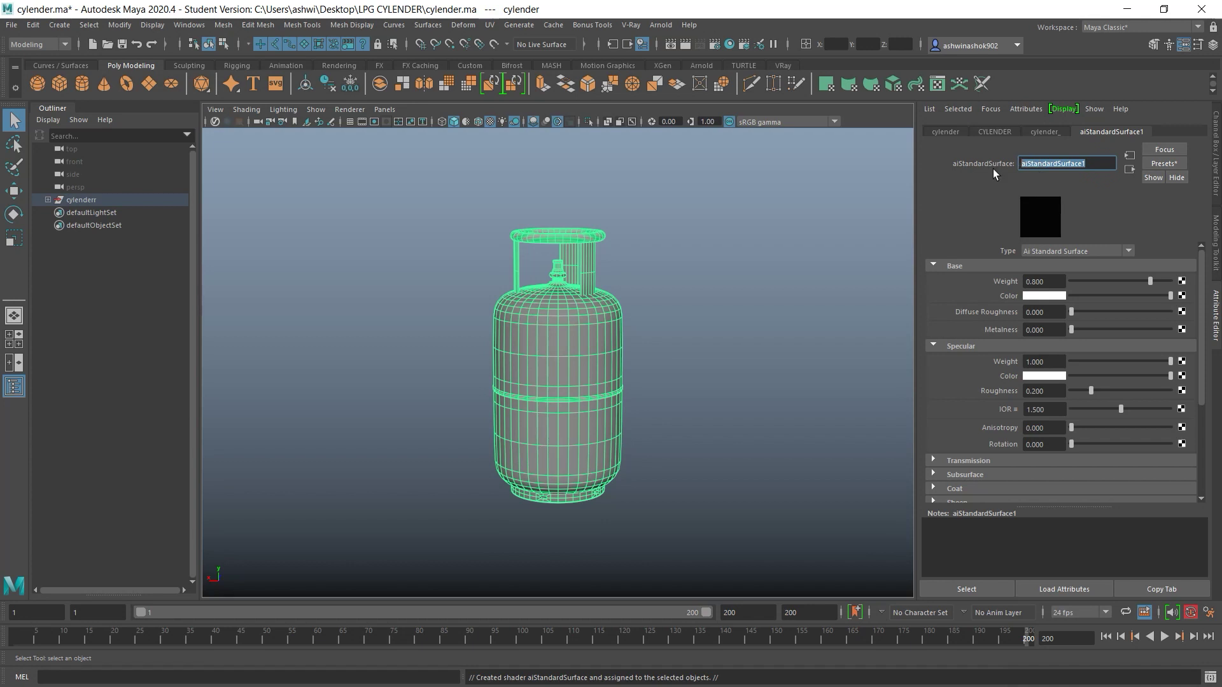
type("cylend")
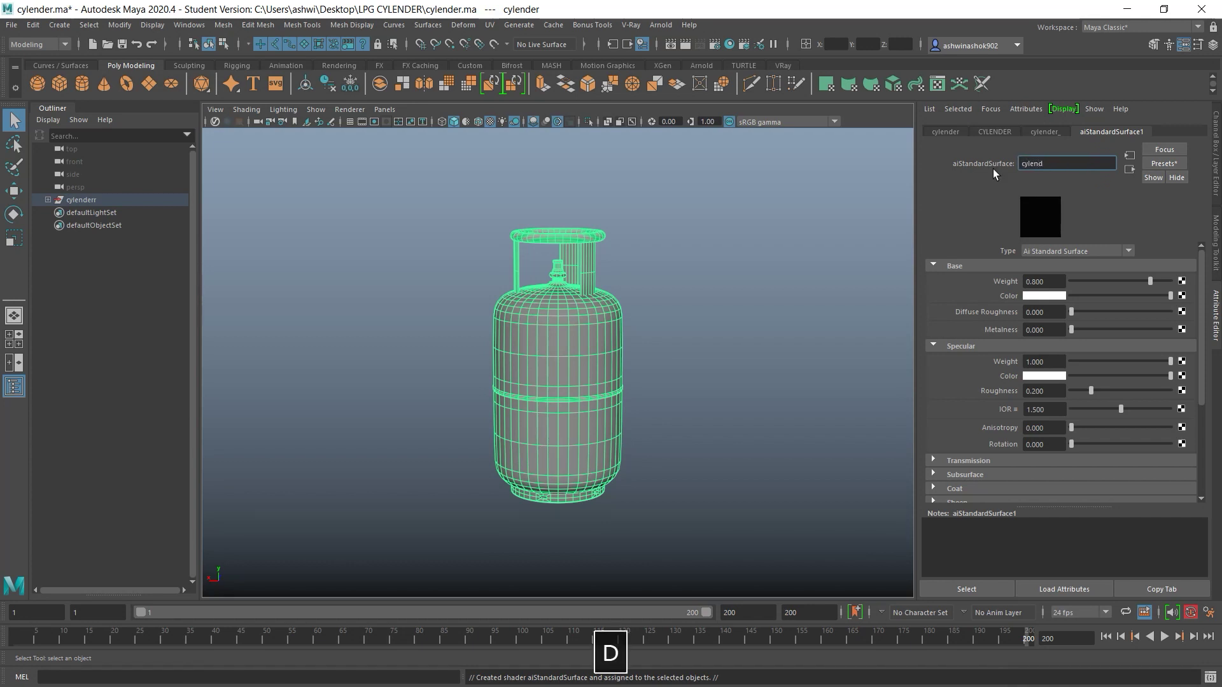
type("er matt")
key("Return")
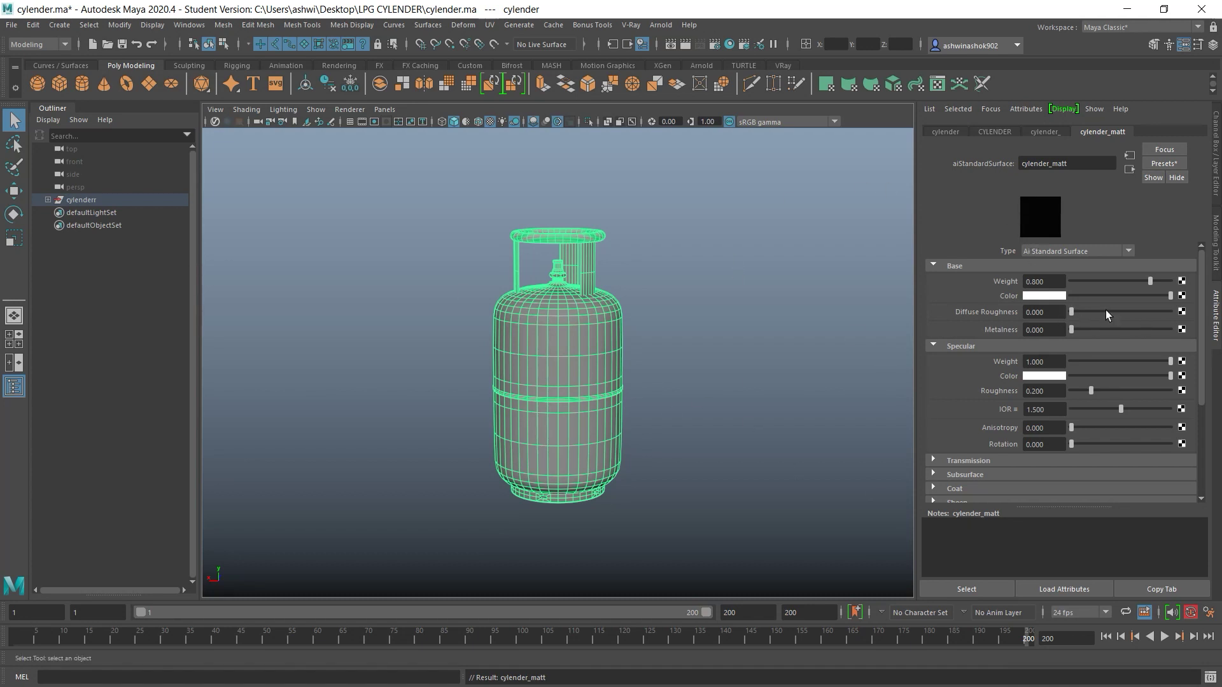
Connect a file texture to the material's base color and load BaseColor.jpg from the tex folder in LPG CYLENDER on the Desktop.
left_click(1181, 296)
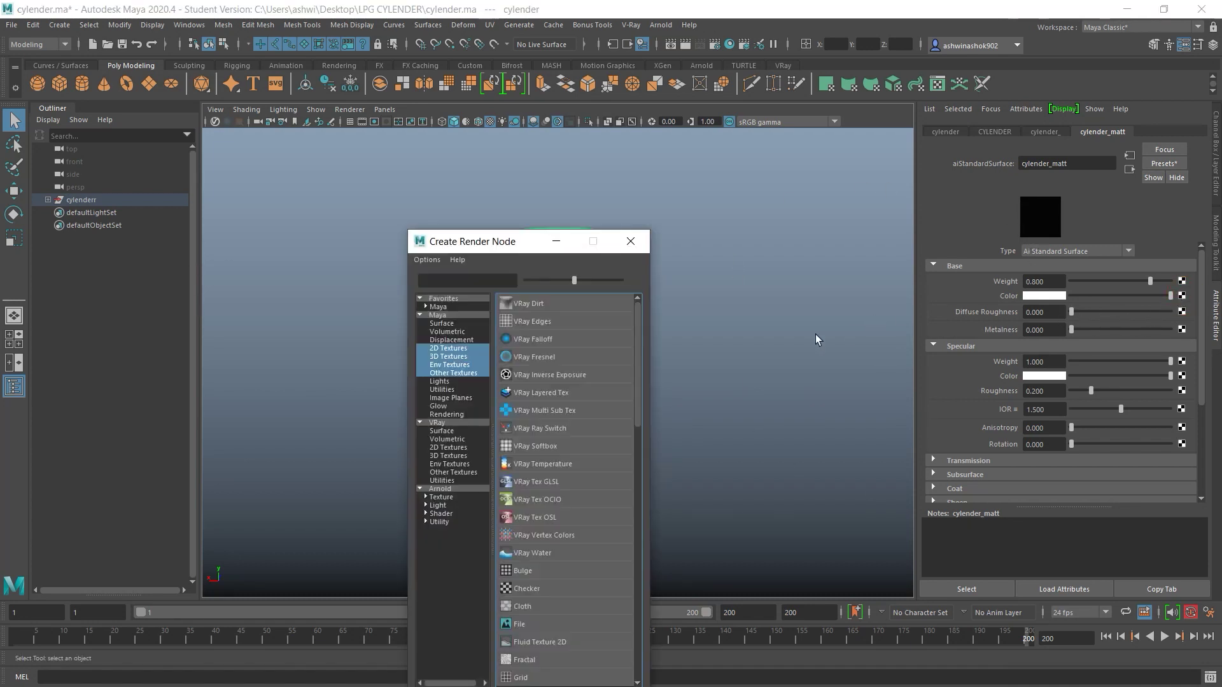
left_click(538, 624)
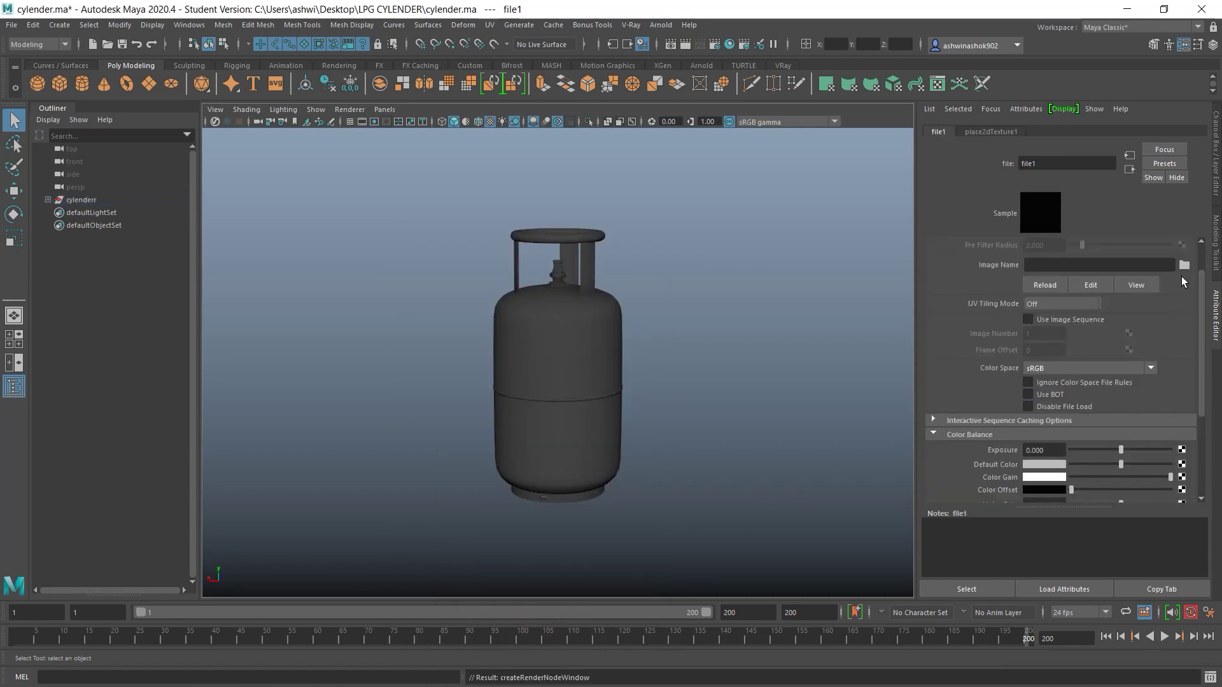
left_click(1184, 264)
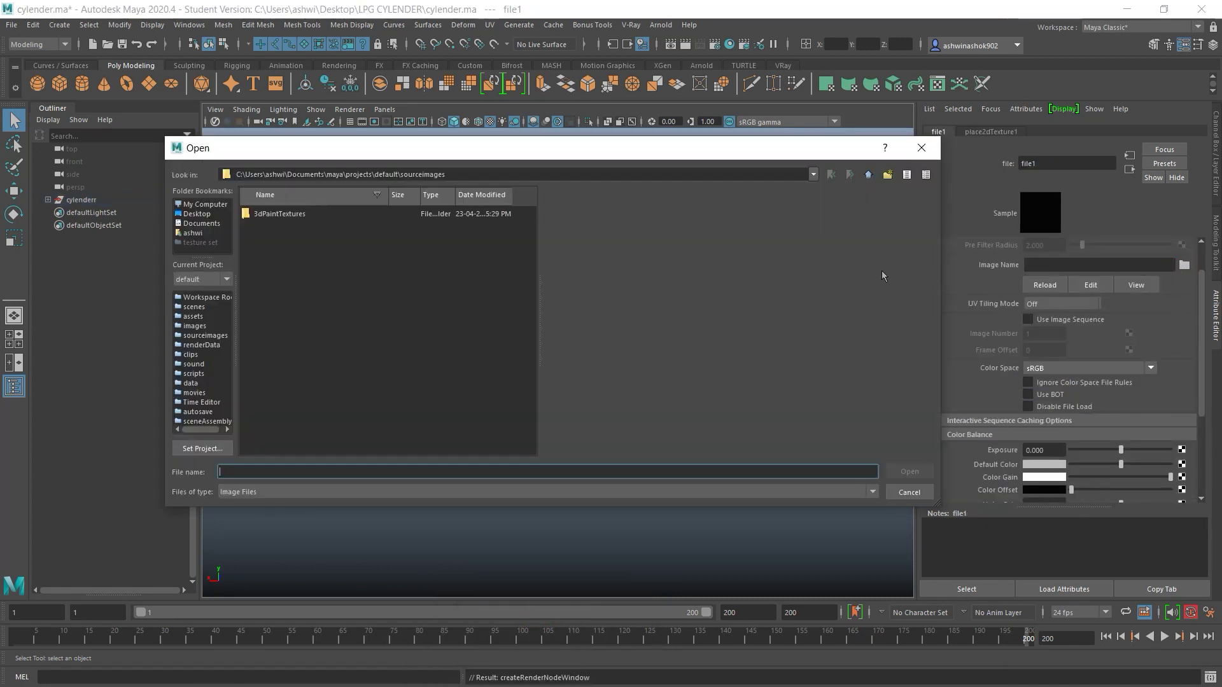
left_click(196, 214)
left_click(296, 229)
double_click(297, 228)
double_click(300, 214)
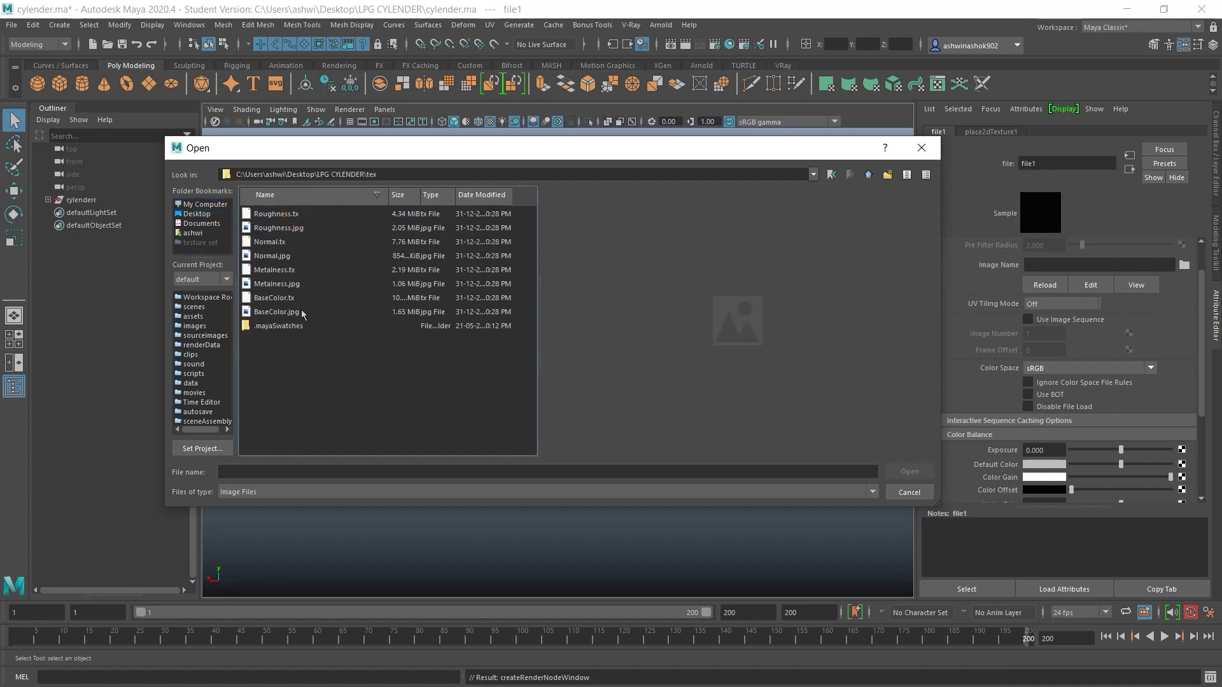
left_click(303, 314)
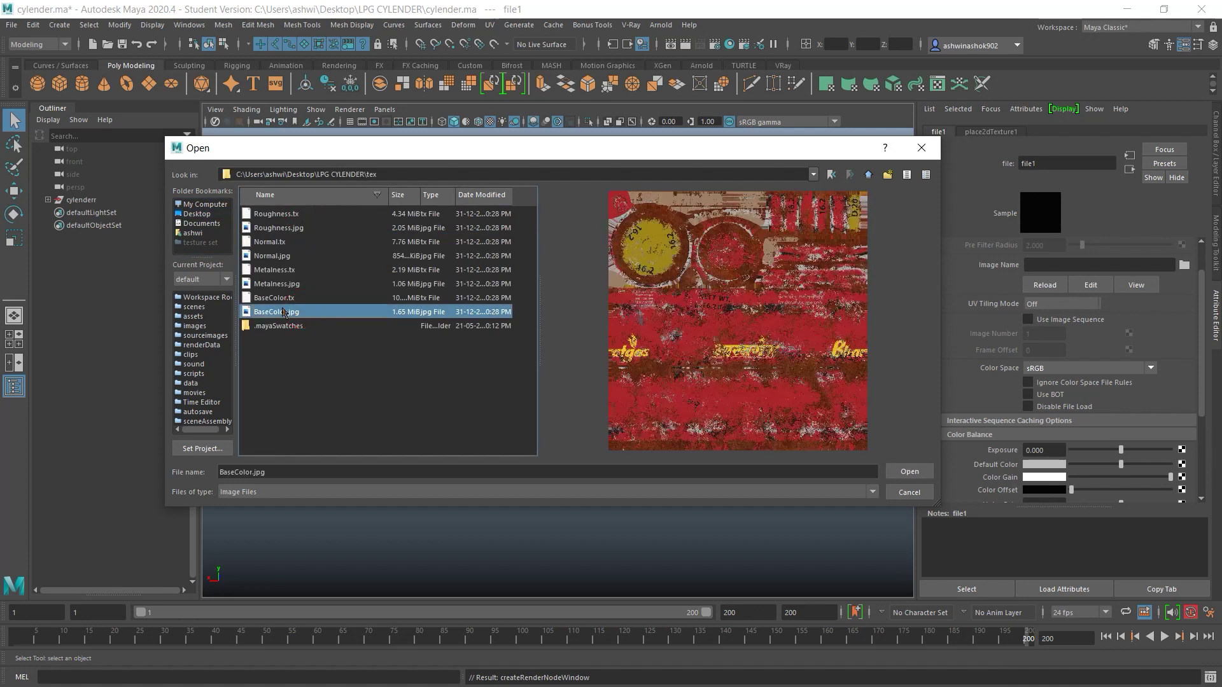
left_click(921, 472)
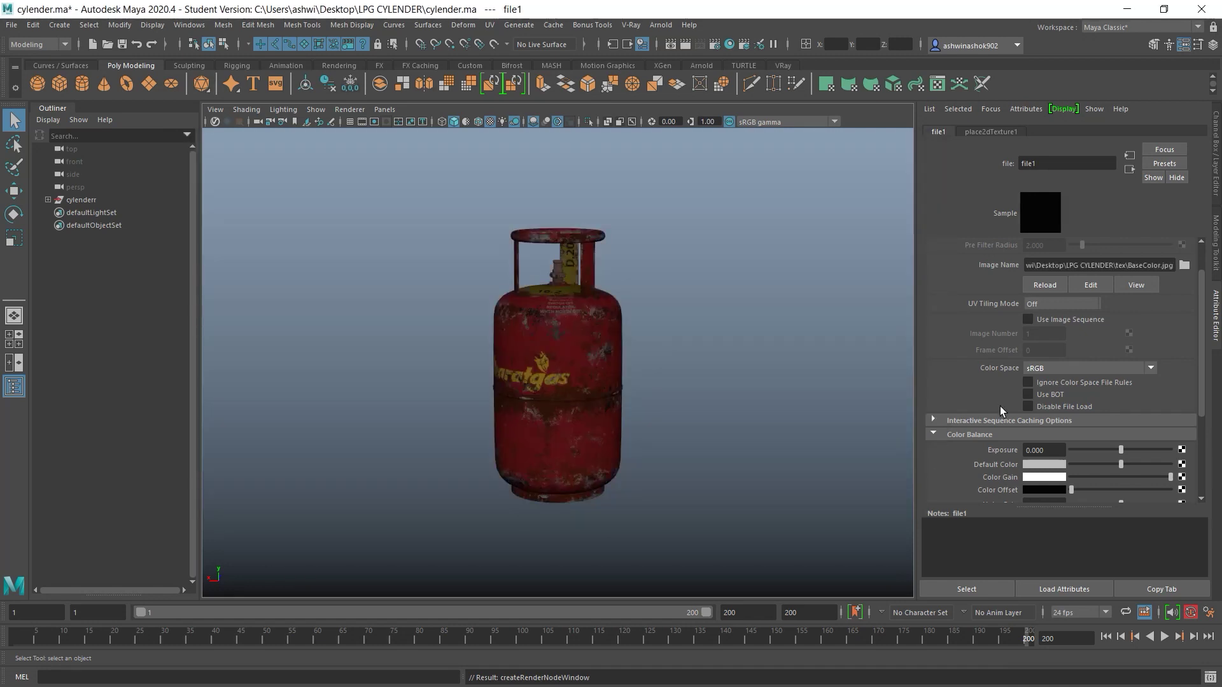
Enable Alpha Is Luminance on the base color texture and return to the cylender_matt material.
scroll(1000, 407, "down", 3)
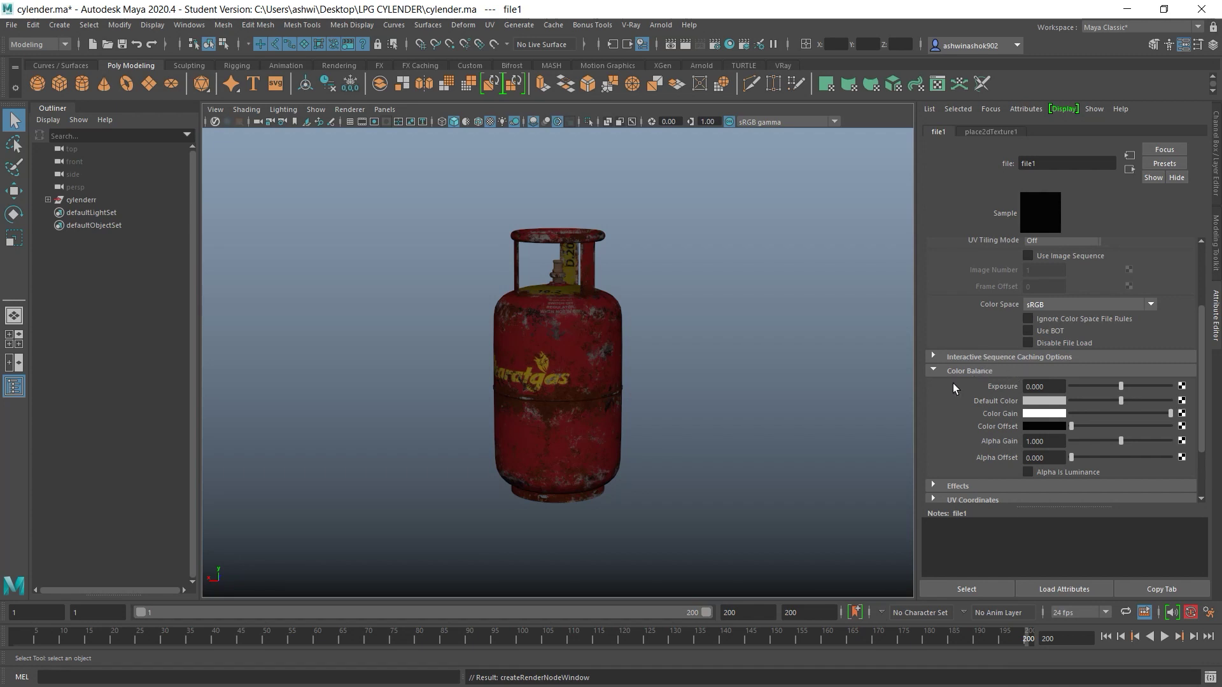
left_click(1027, 472)
left_click(1129, 170)
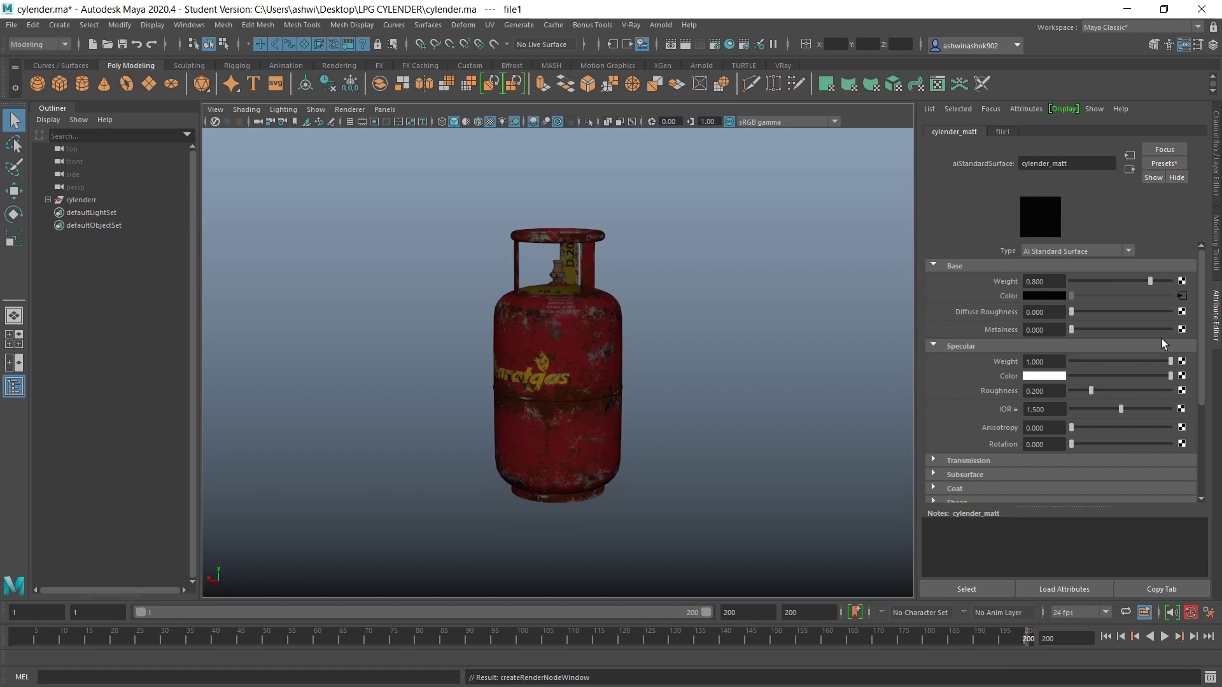
Connect a file texture to the material's metalness and load Metalness.jpg from the tex folder in LPG CYLENDER on the Desktop.
left_click(1182, 329)
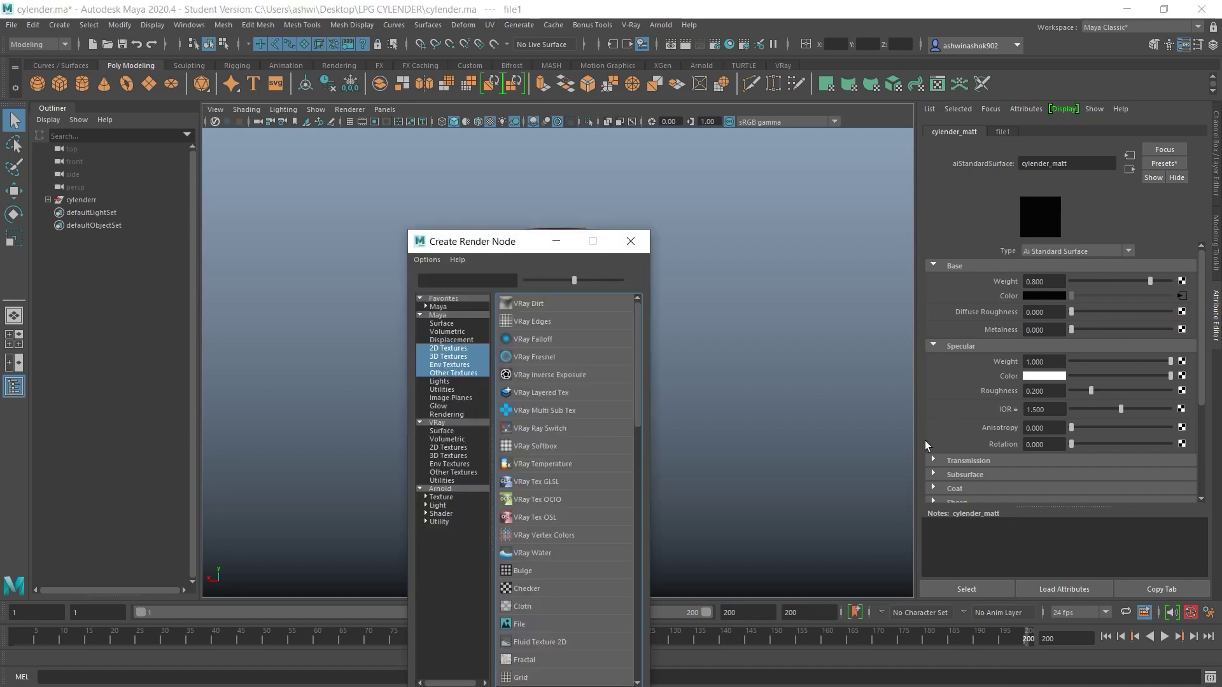
left_click(597, 623)
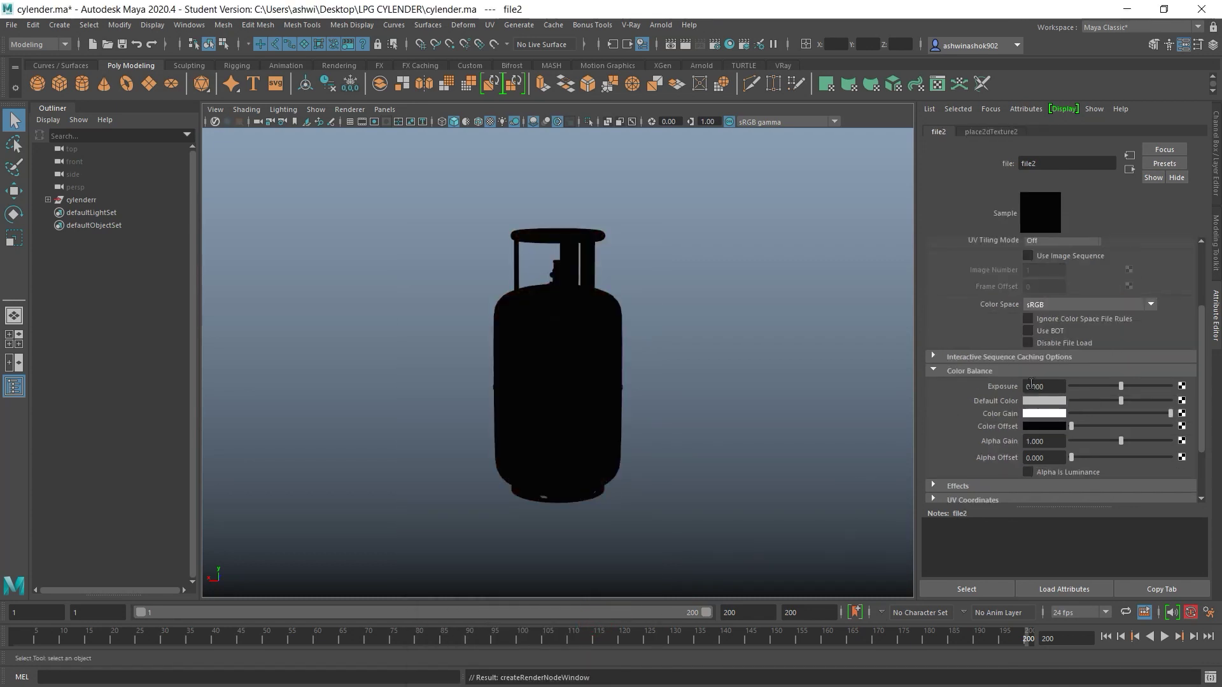
left_click(1184, 308)
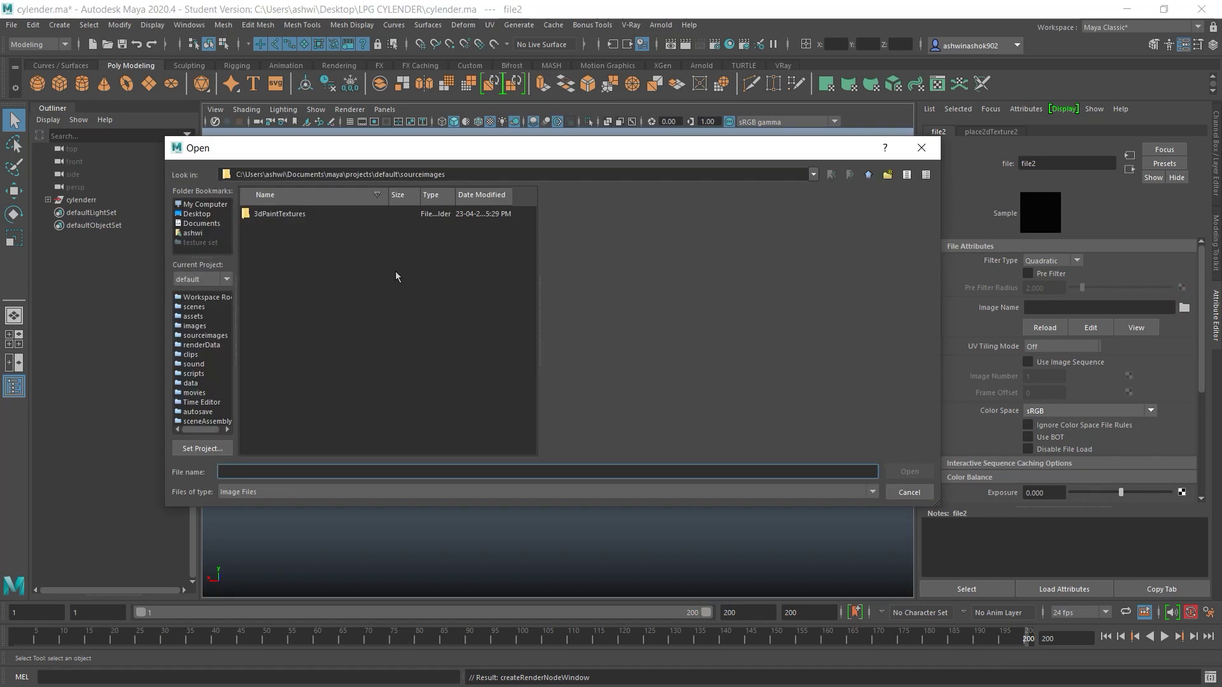
left_click(199, 215)
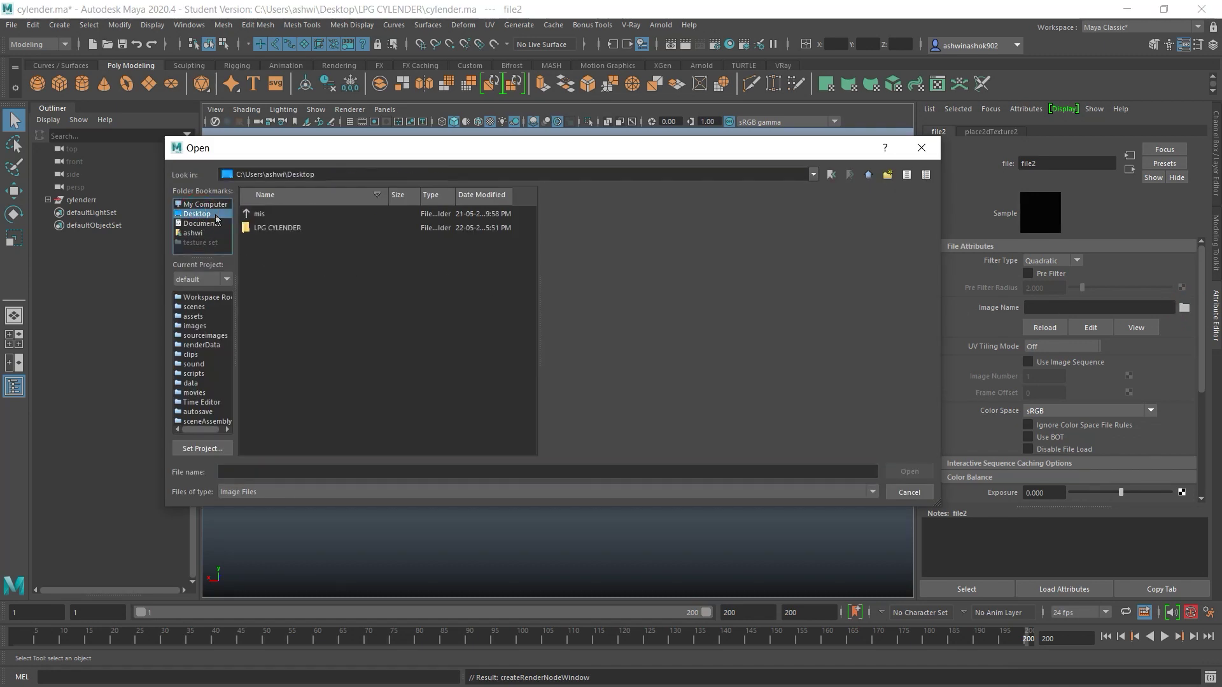
double_click(307, 229)
double_click(259, 214)
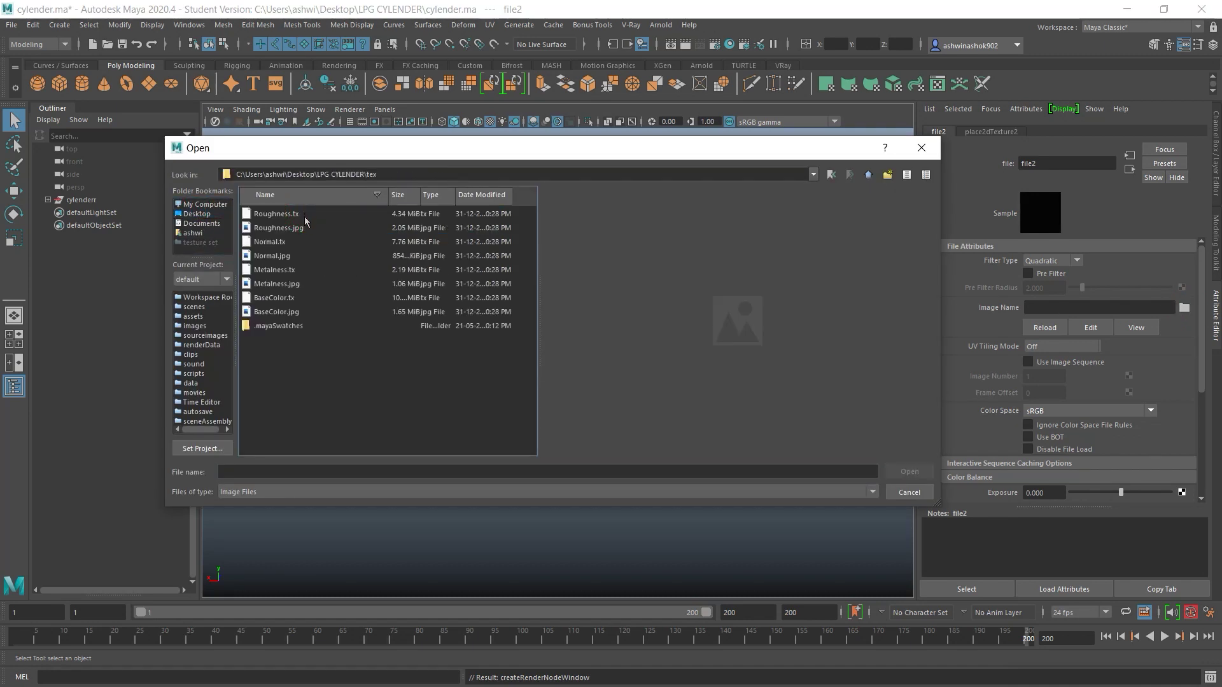
left_click(285, 284)
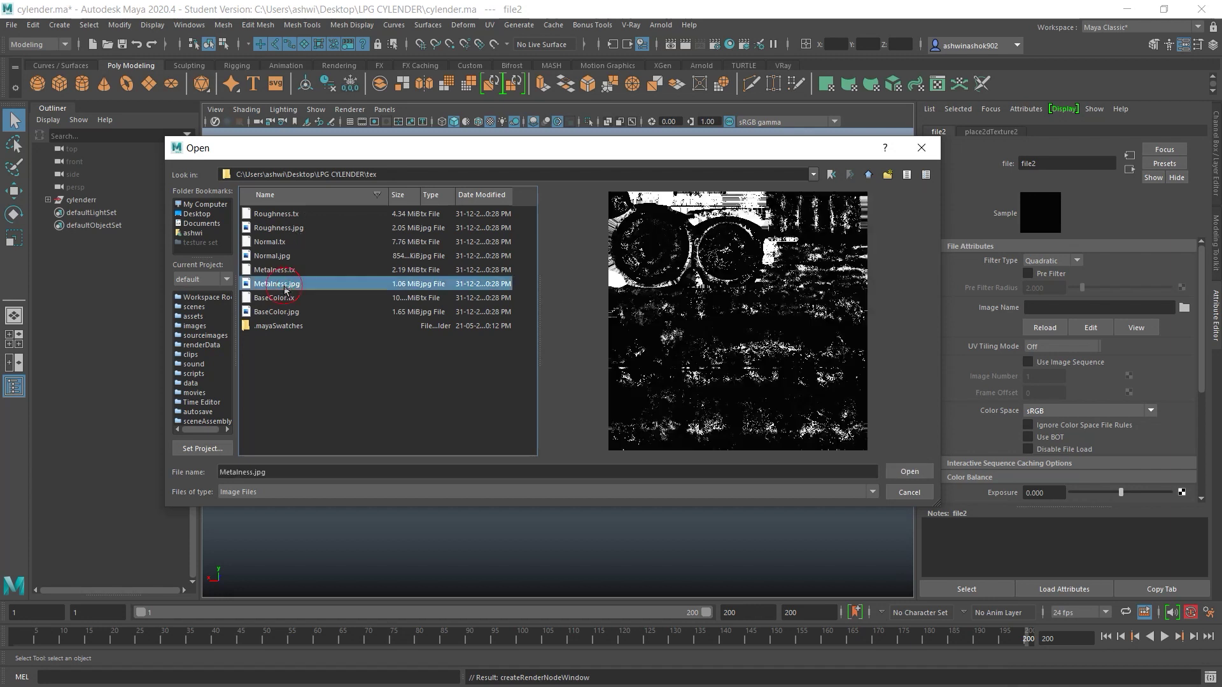
left_click(910, 472)
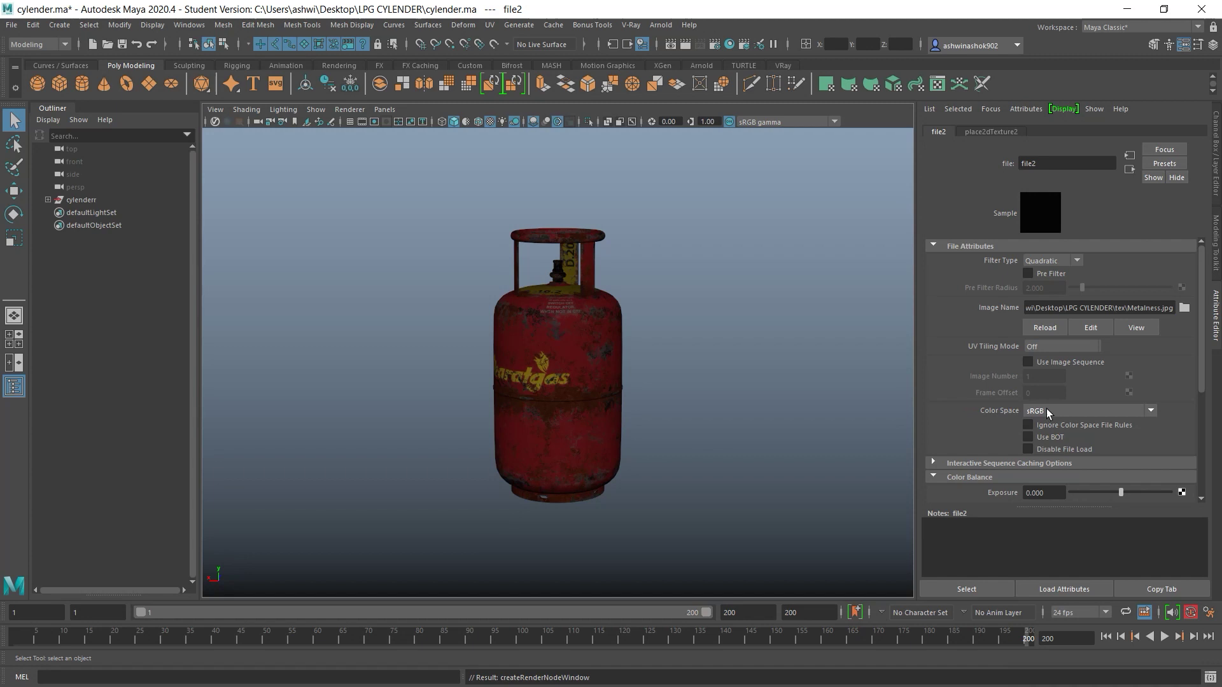
Set the metalness texture's color space to Raw and enable Alpha Is Luminance.
left_click(1050, 412)
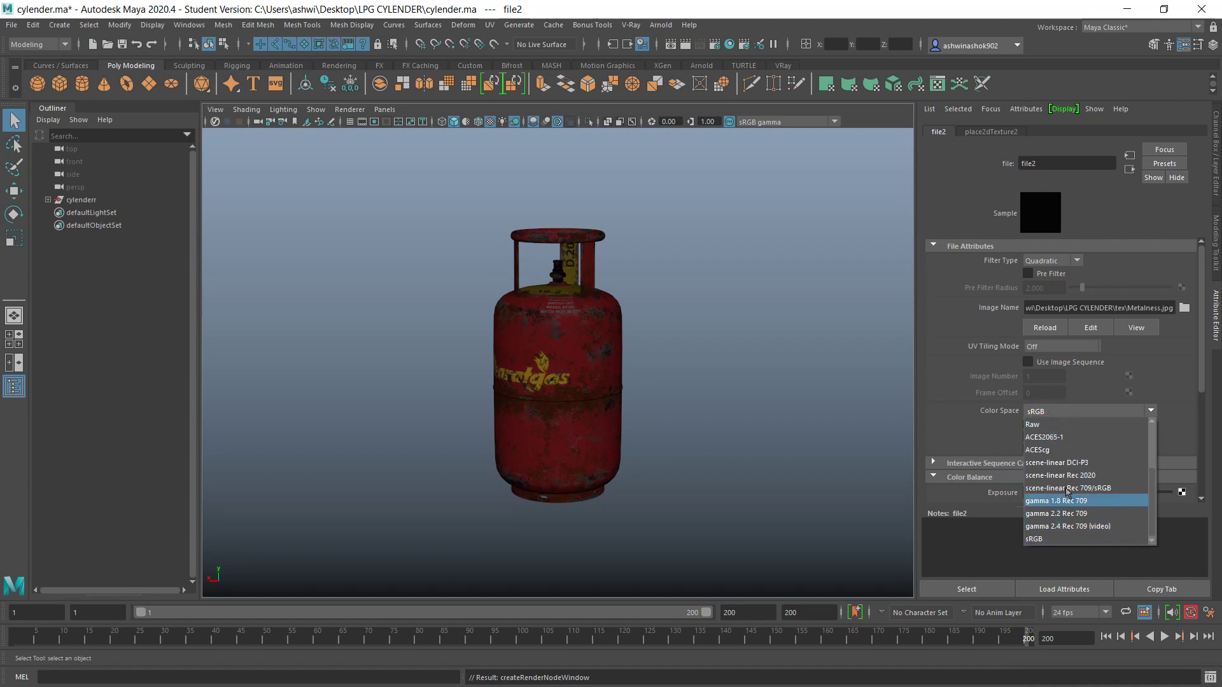
left_click(1065, 426)
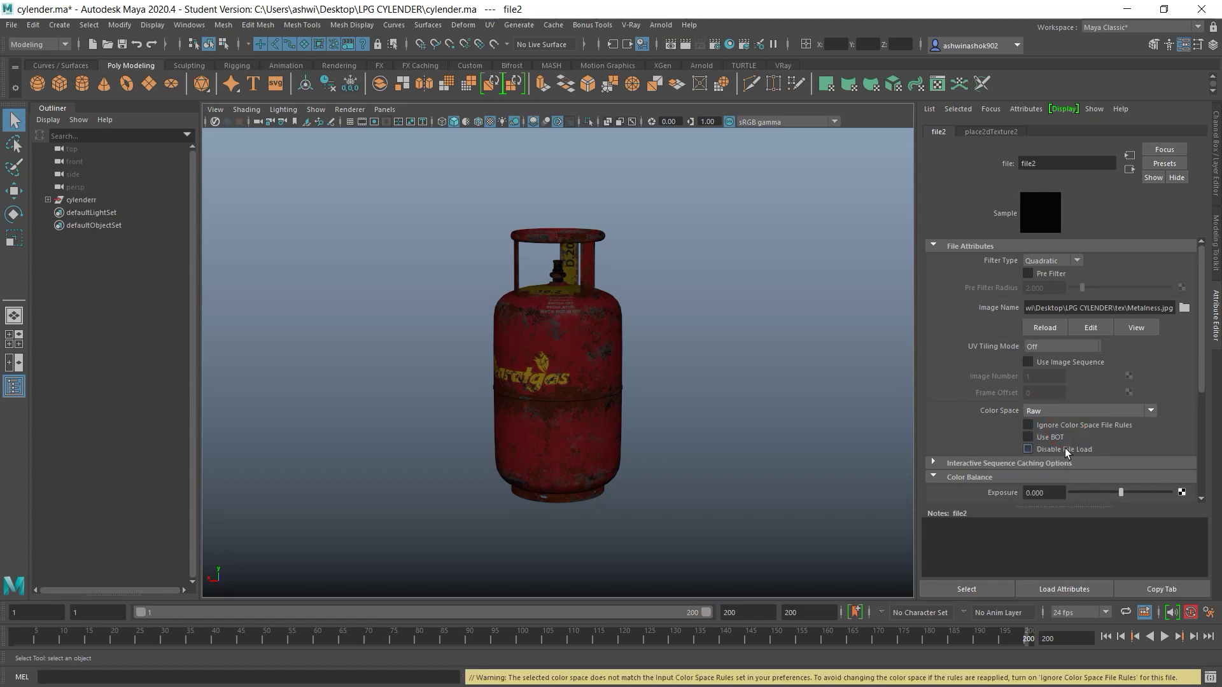
scroll(1064, 449, "down", 5)
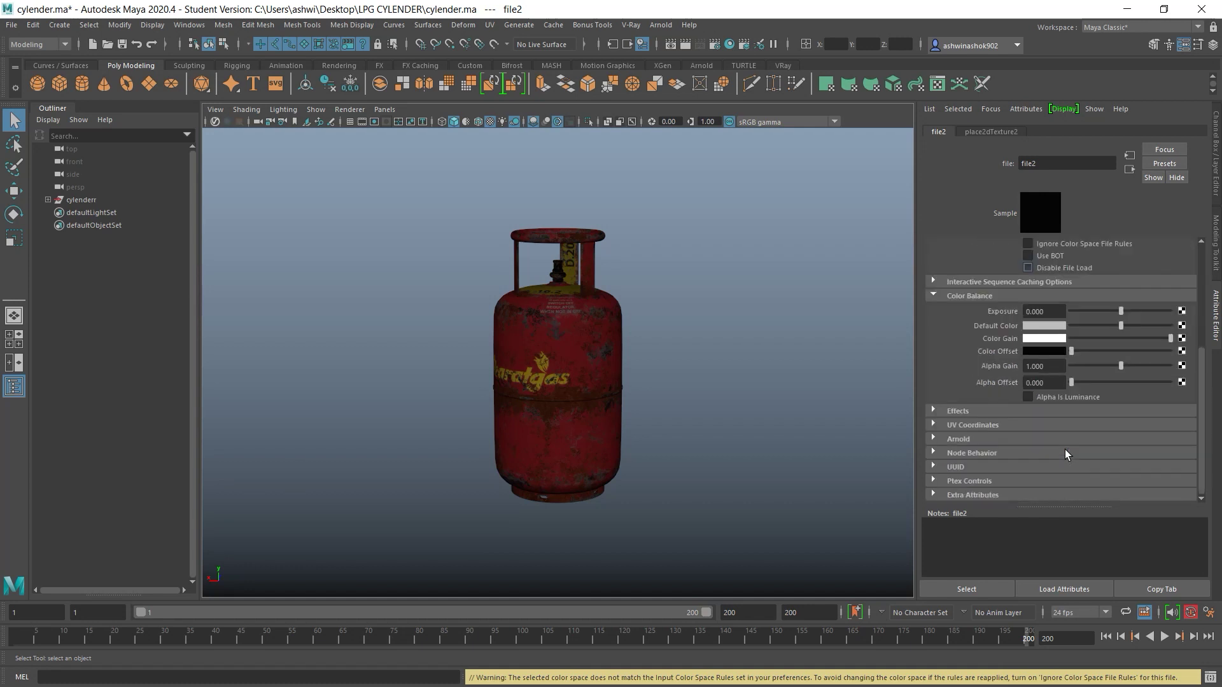
left_click_drag(1203, 375, 1208, 322)
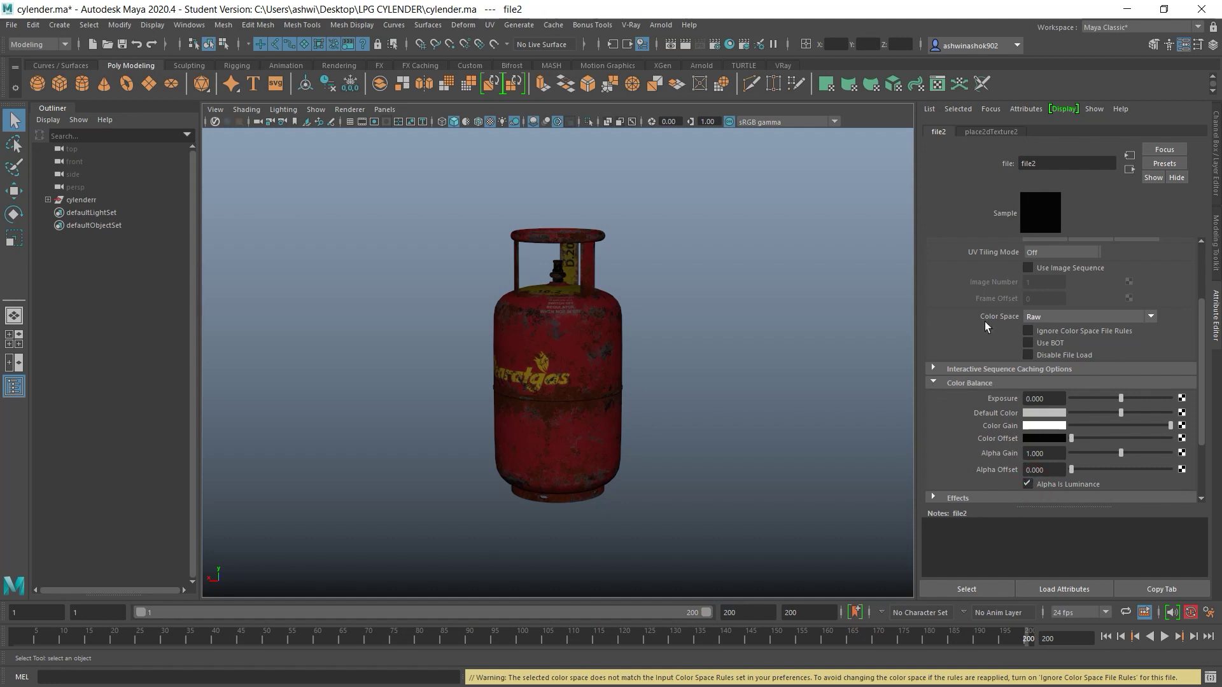
left_click(933, 382)
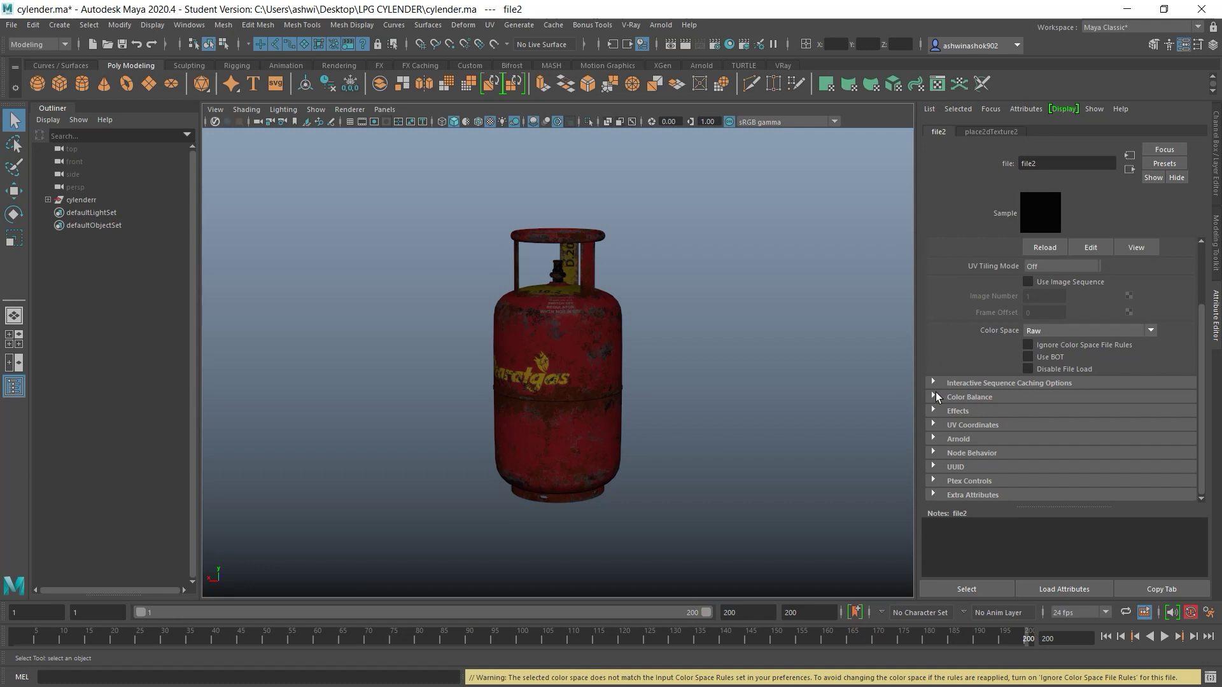
left_click(1033, 397)
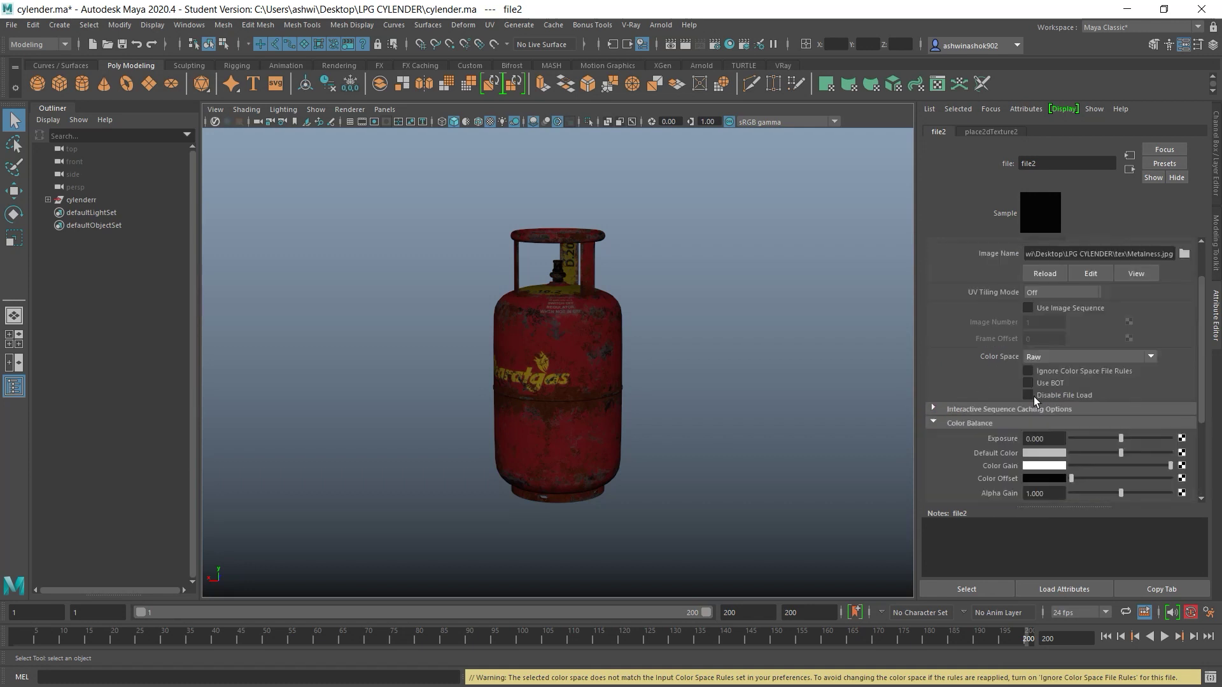
scroll(1031, 371, "up", 2)
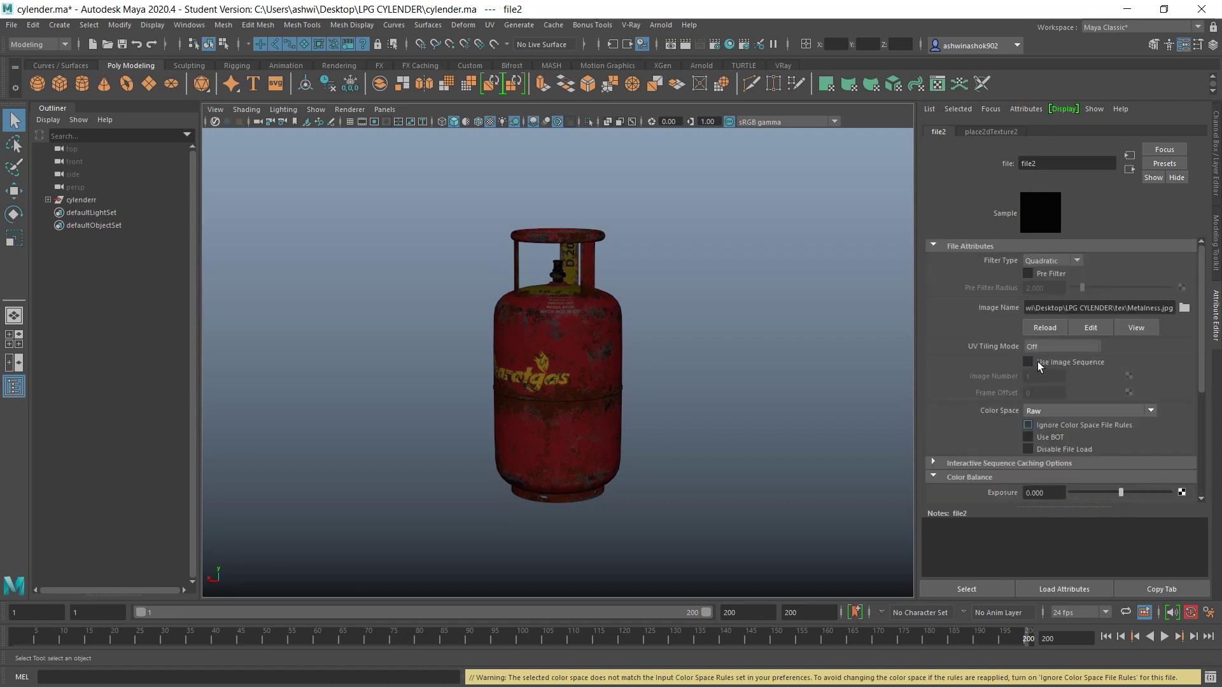
Connect a file texture to the cylender_matt material's specular roughness and load Roughness.jpg from the tex folder in LPG CYLENDER on the Desktop.
left_click(1129, 170)
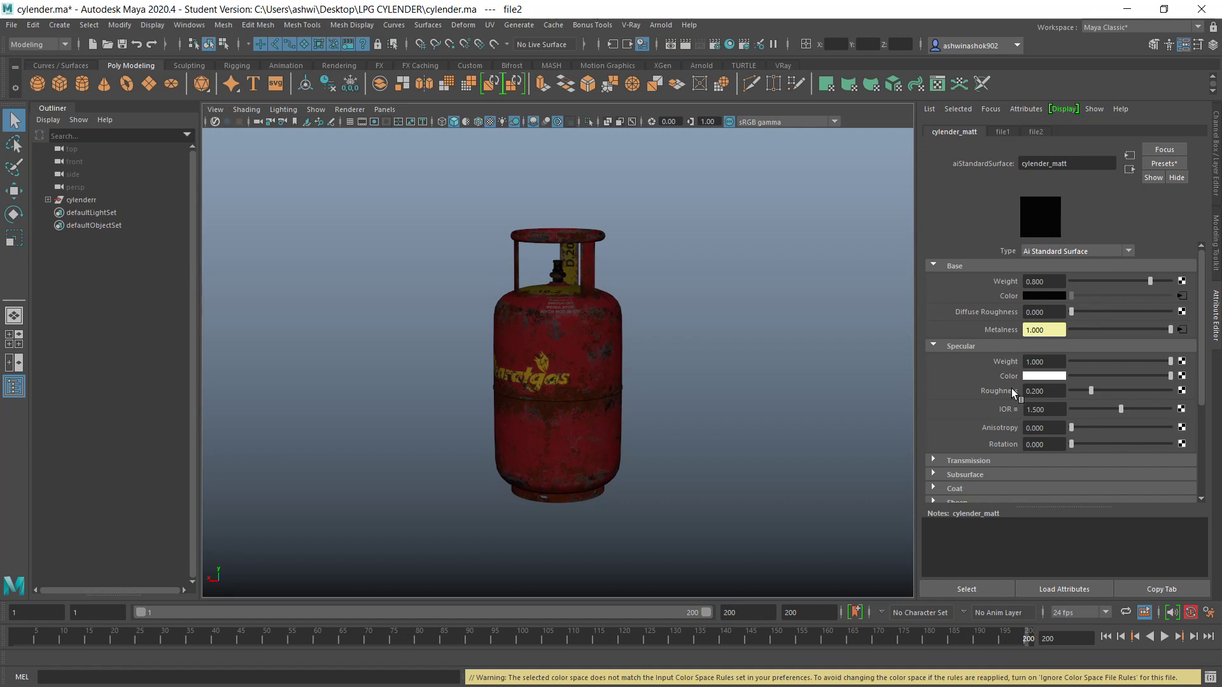
left_click(1182, 390)
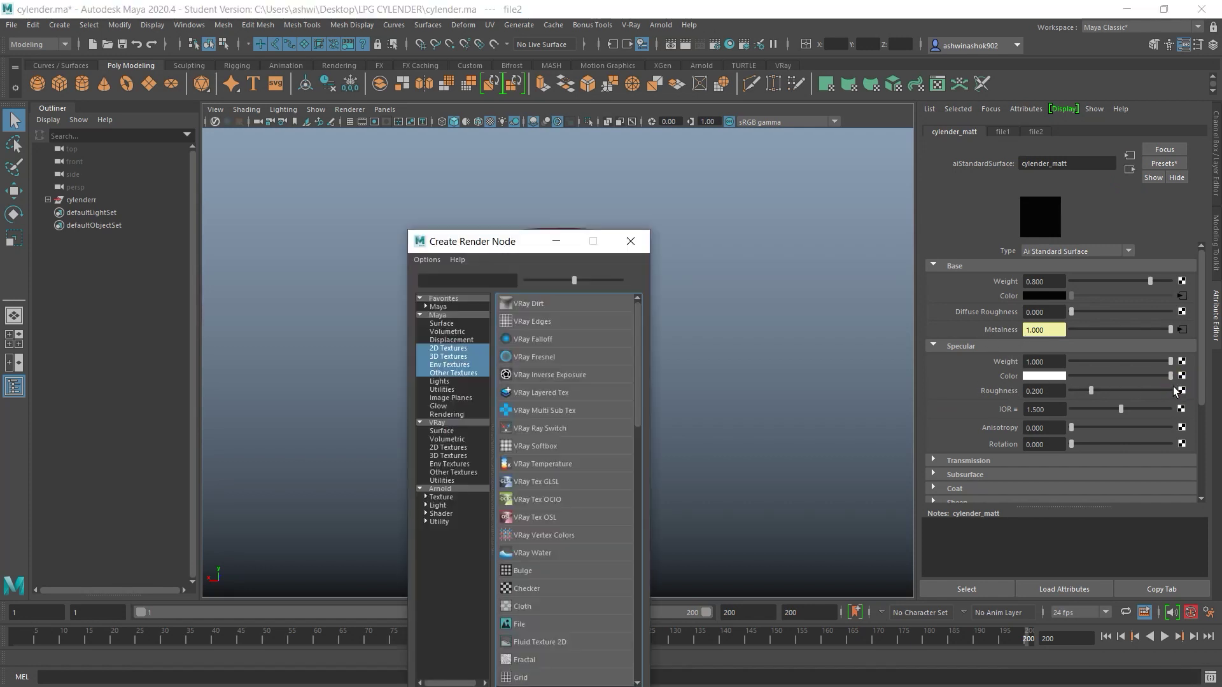
left_click(597, 626)
left_click(1184, 308)
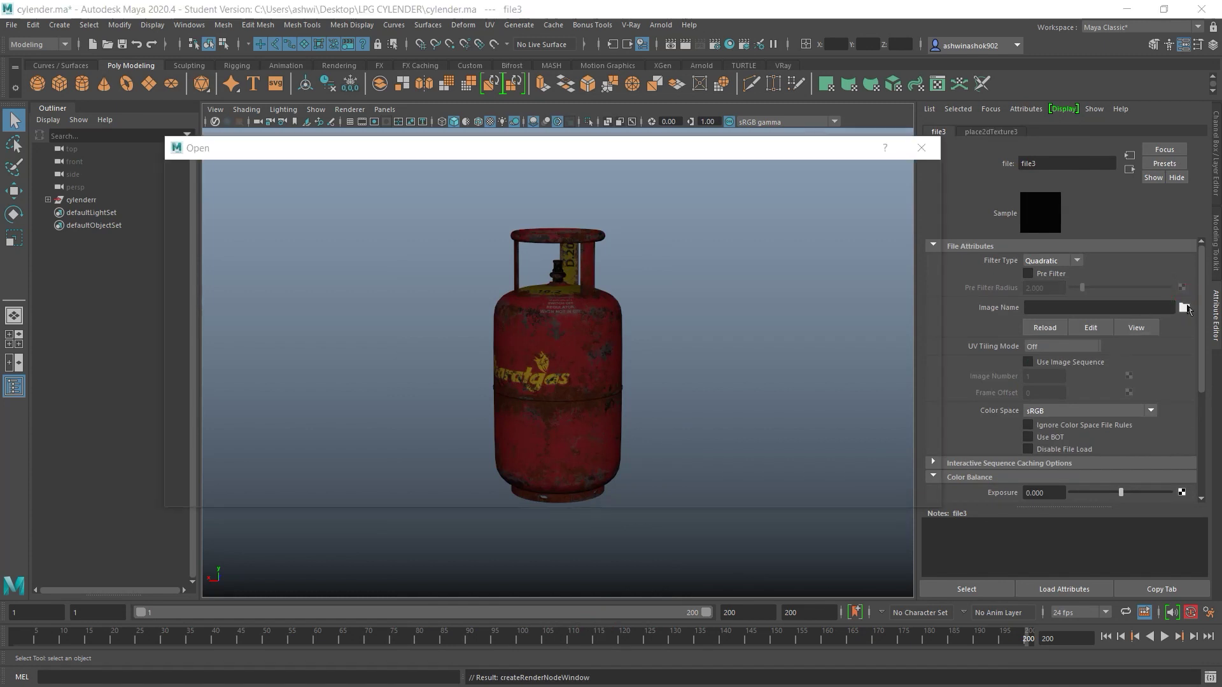
left_click(197, 214)
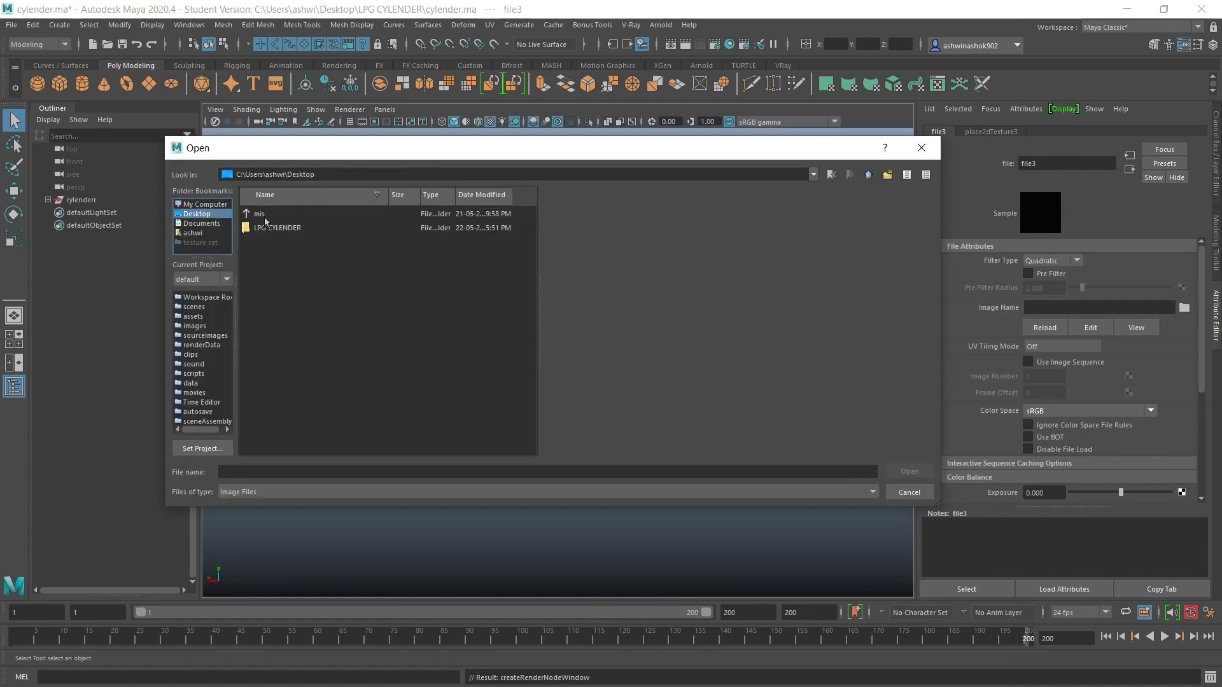
left_click(300, 230)
double_click(301, 230)
double_click(301, 213)
left_click(306, 230)
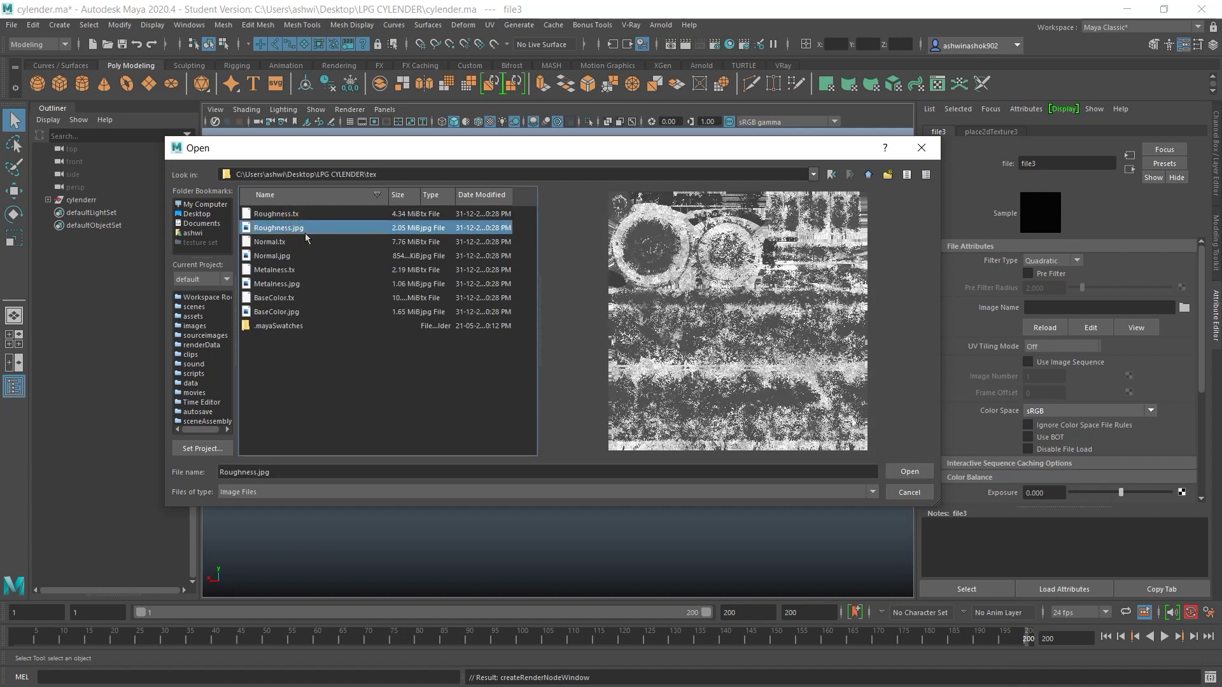
left_click(903, 474)
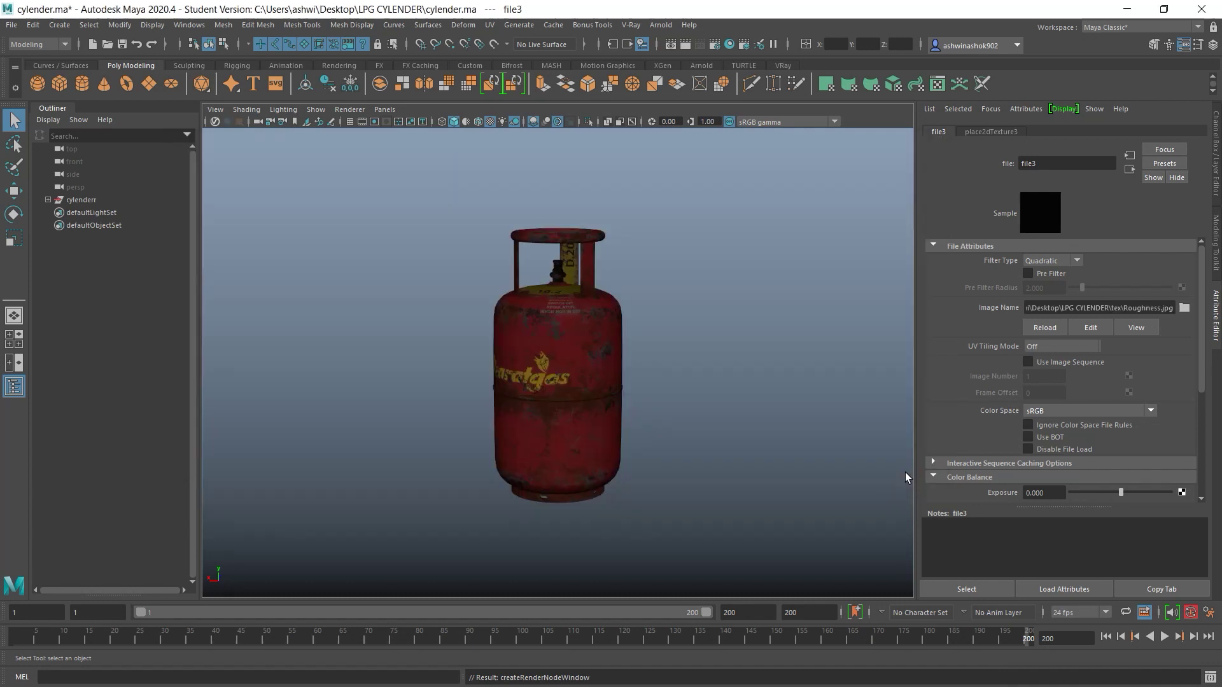
Set the roughness texture's color space to Raw, enable Alpha Is Luminance, and return to the cylender_matt material.
left_click(1048, 200)
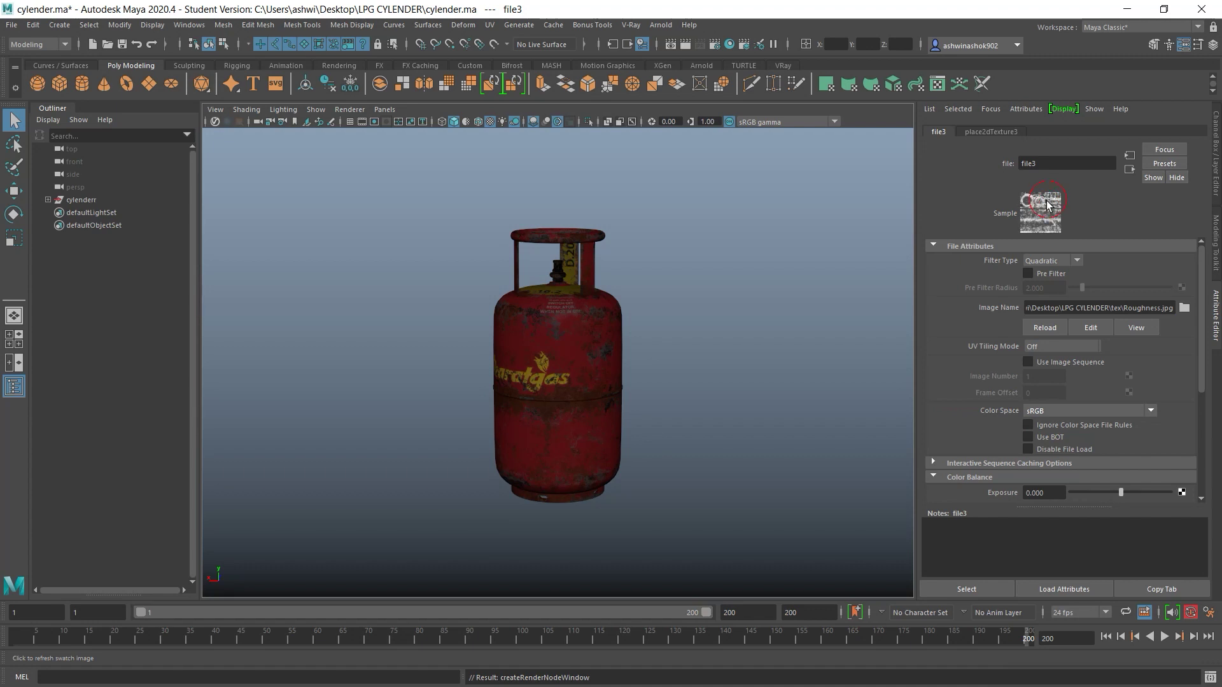
left_click(1089, 415)
left_click(1086, 426)
scroll(1084, 426, "down", 3)
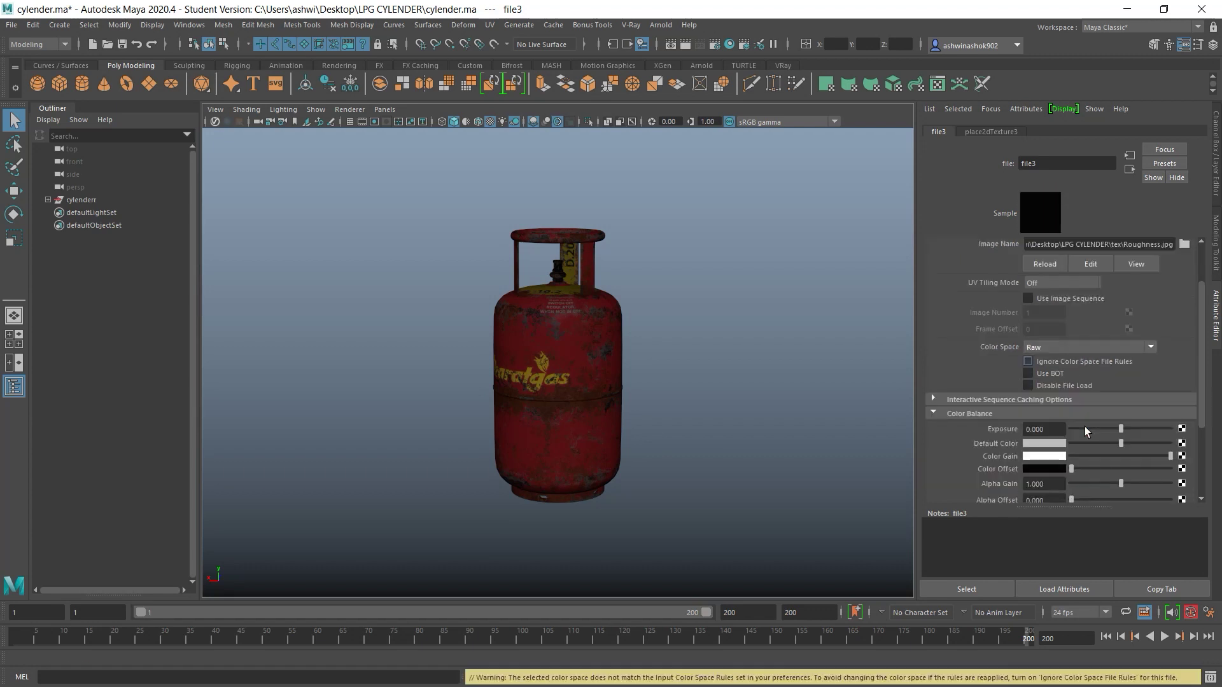
left_click(1075, 451)
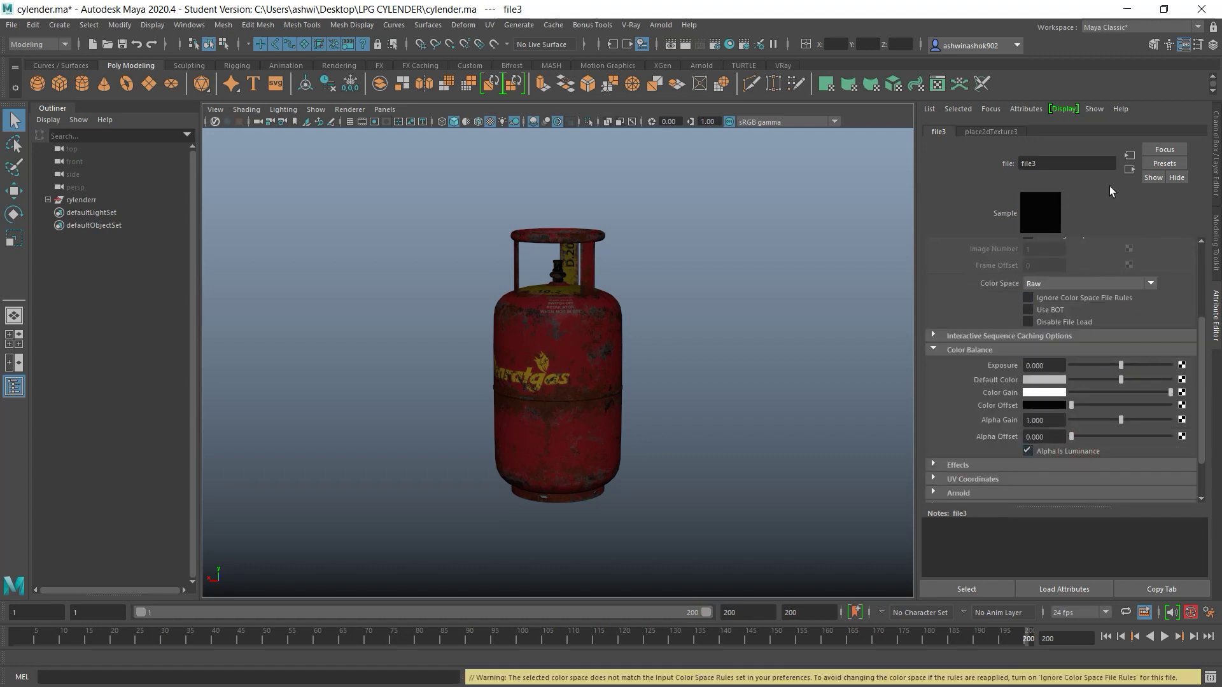
left_click(1128, 171)
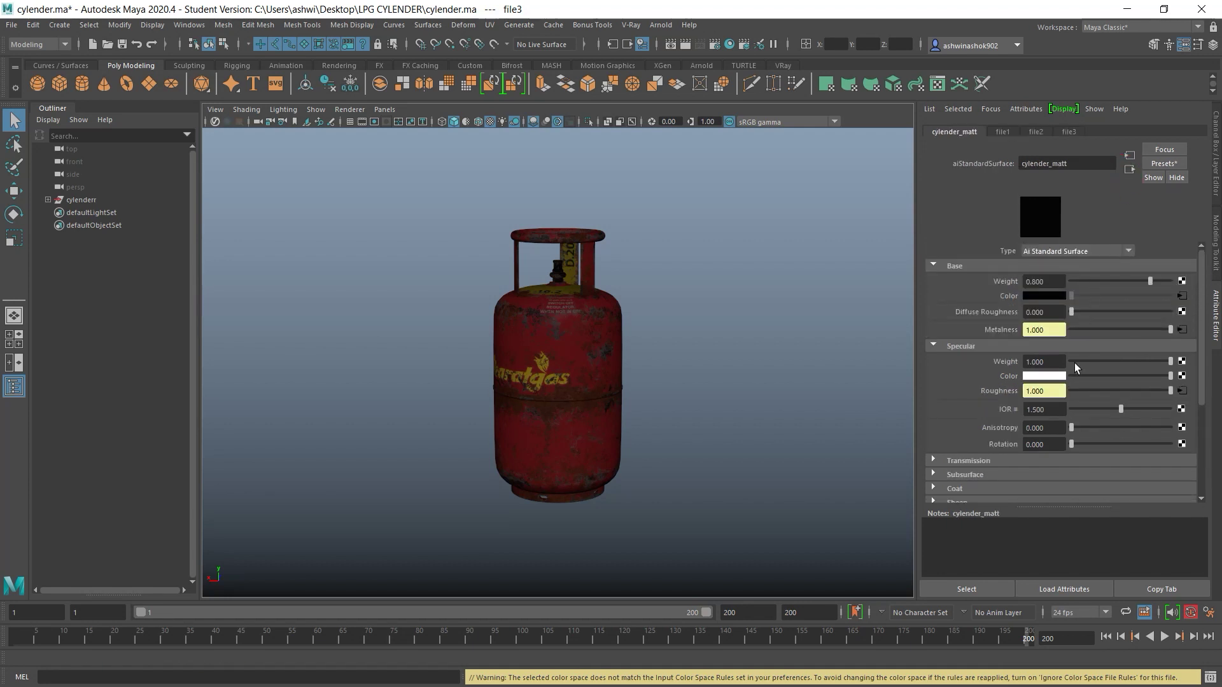
Connect a file texture to the Bump Mapping attribute in the material's geometry settings and open the new file node.
scroll(1082, 399, "down", 3)
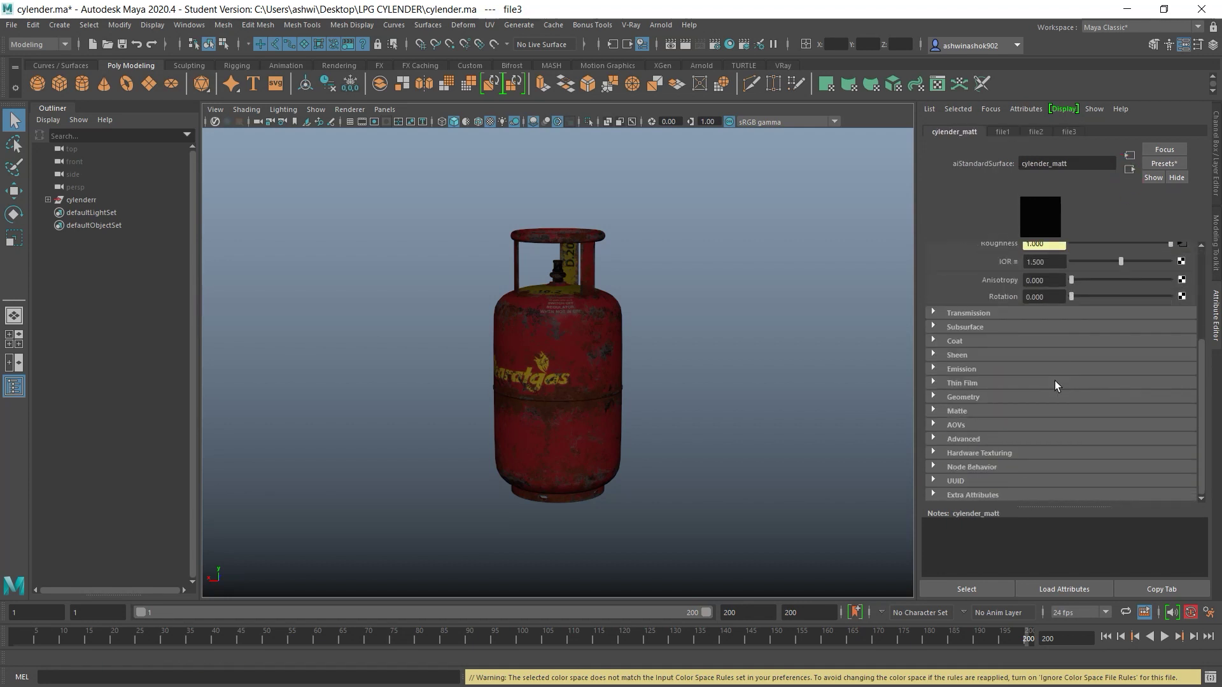
scroll(1055, 380, "up", 2)
scroll(978, 326, "down", 5)
left_click(963, 397)
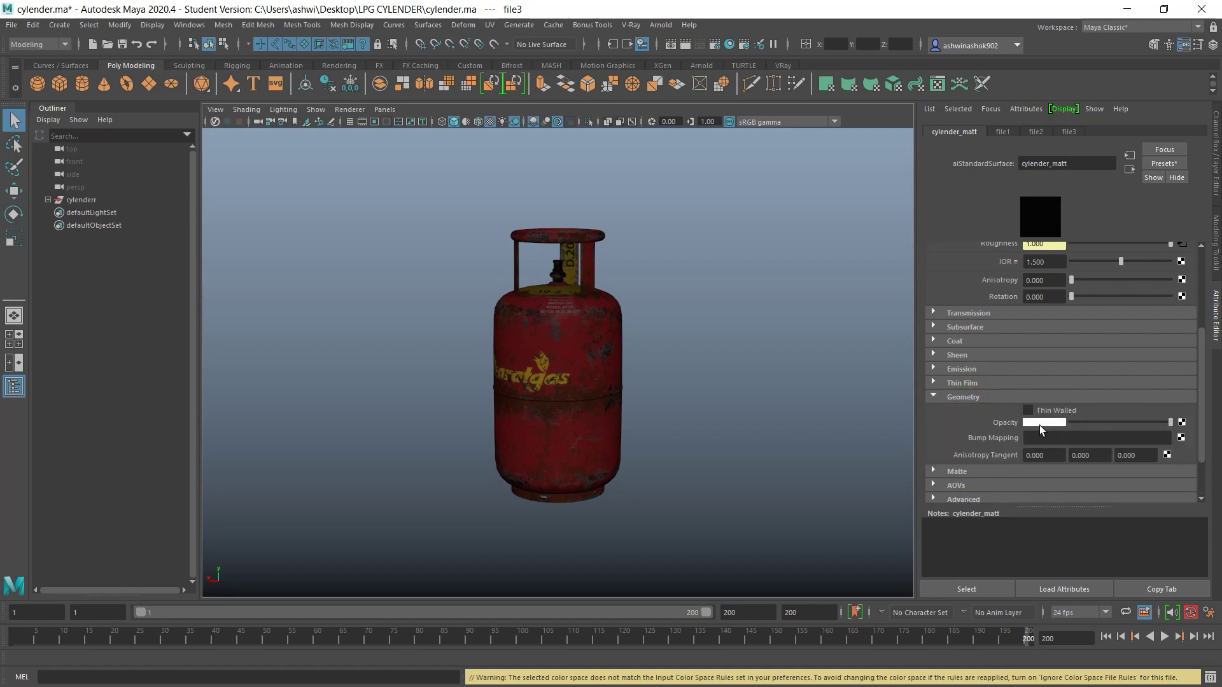
left_click(1181, 439)
left_click(561, 621)
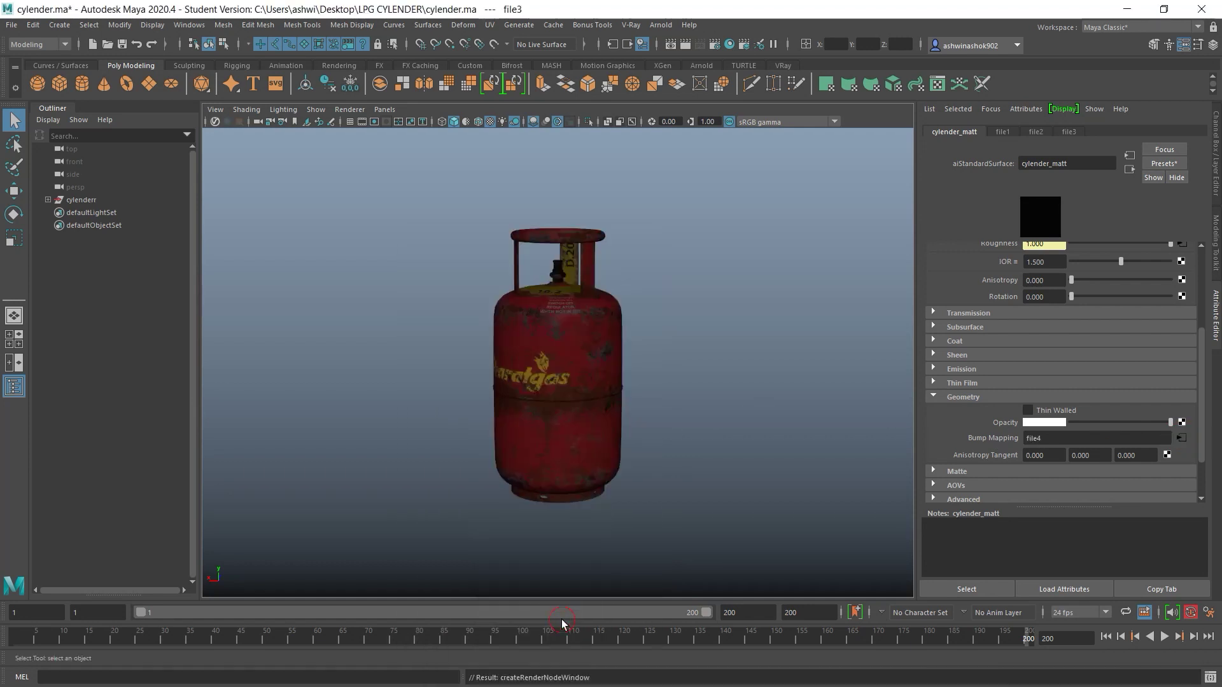
left_click(1188, 261)
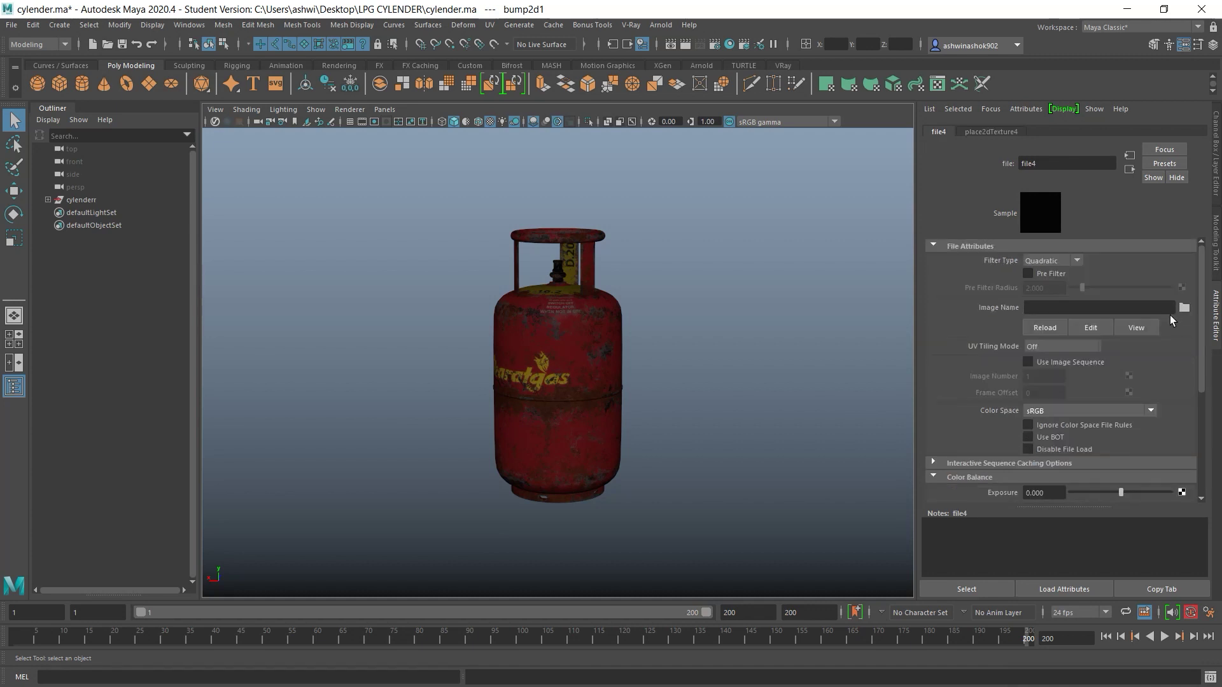
Load Normal.jpg from the tex folder in LPG CYLENDER on the Desktop into the bump mapping's file texture.
left_click(1184, 307)
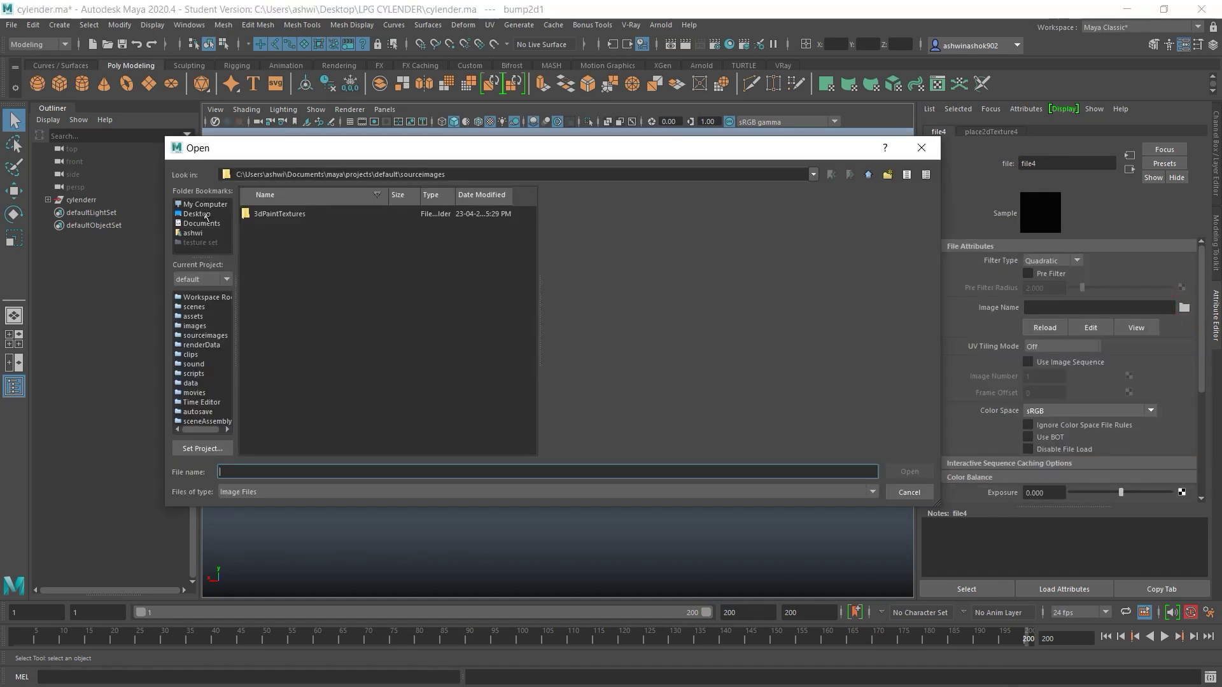
left_click(197, 214)
double_click(330, 227)
left_click(323, 214)
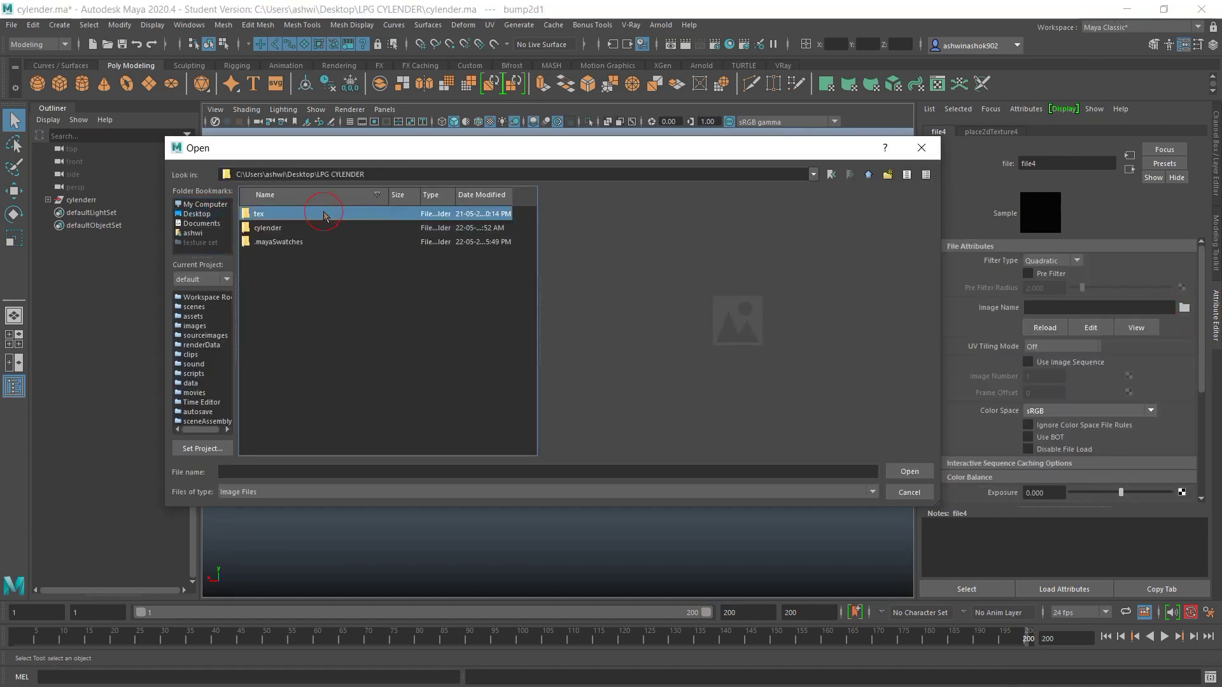
double_click(323, 215)
left_click(318, 256)
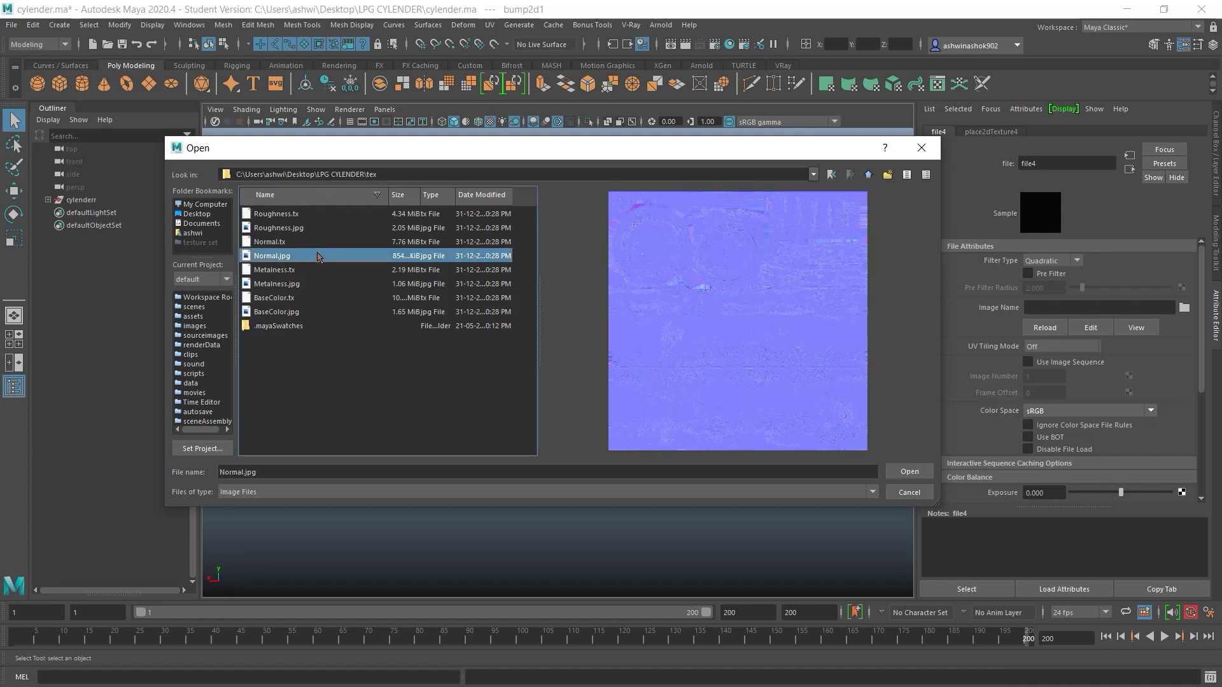
left_click(910, 471)
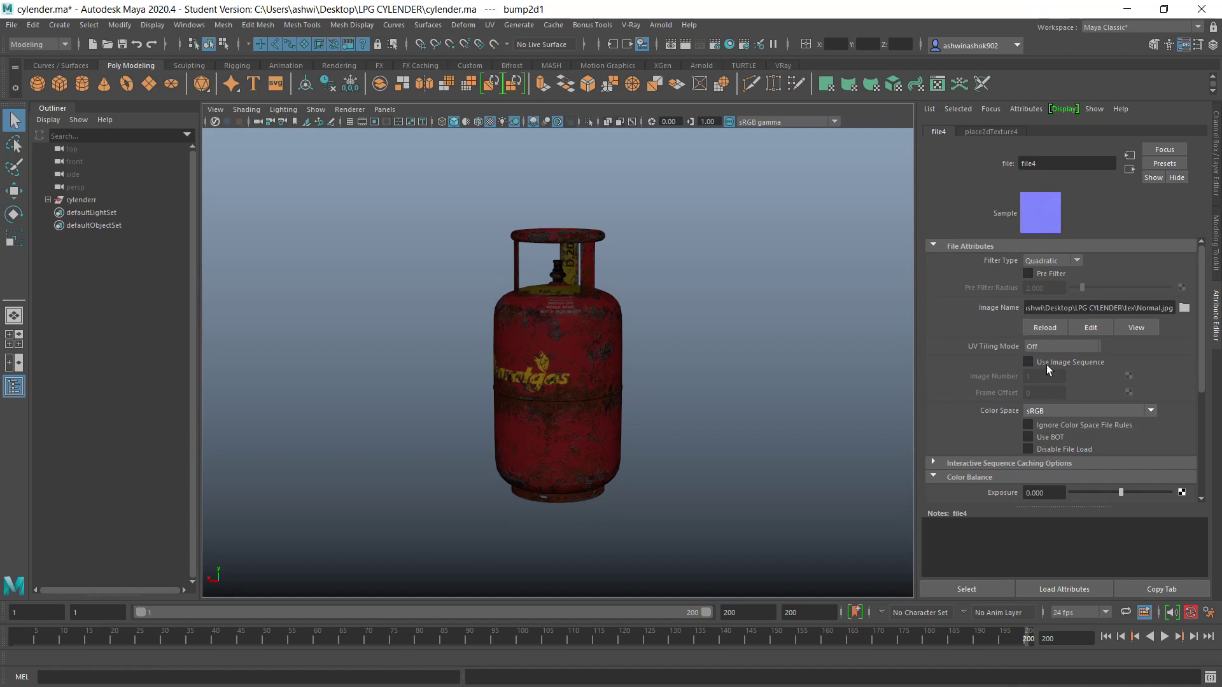
Set the normal map texture's color space to Raw and review its Alpha Is Luminance setting.
left_click(1059, 410)
left_click(1053, 422)
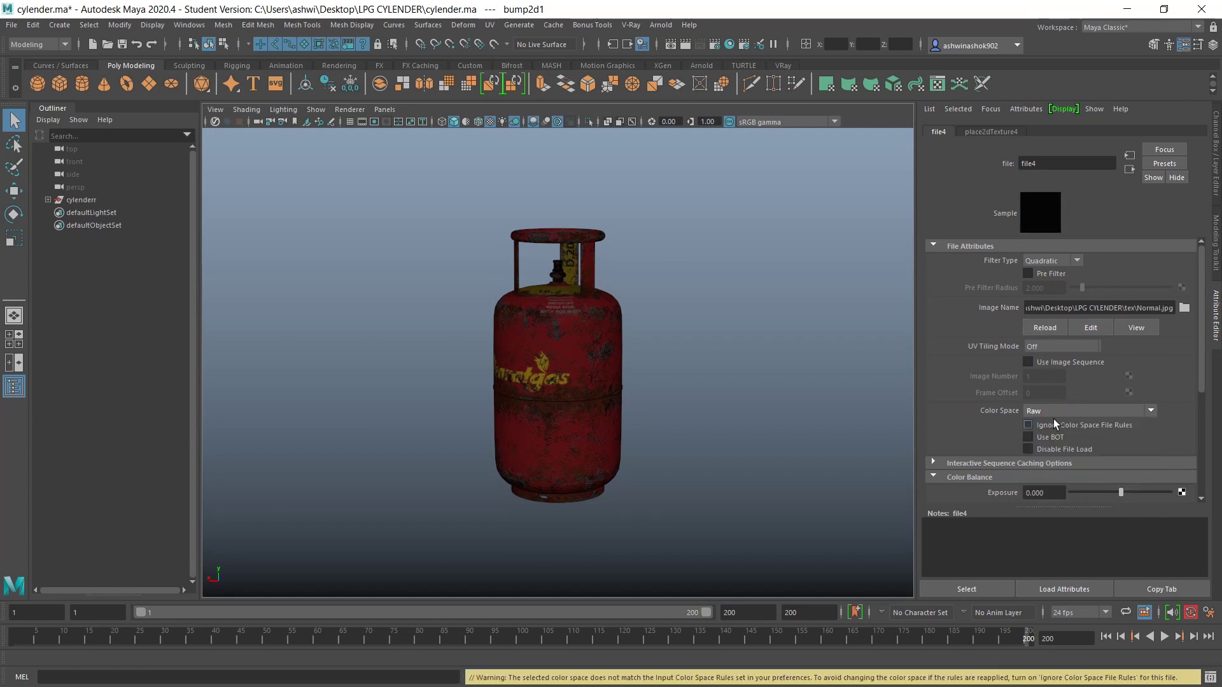
scroll(1119, 420, "down", 5)
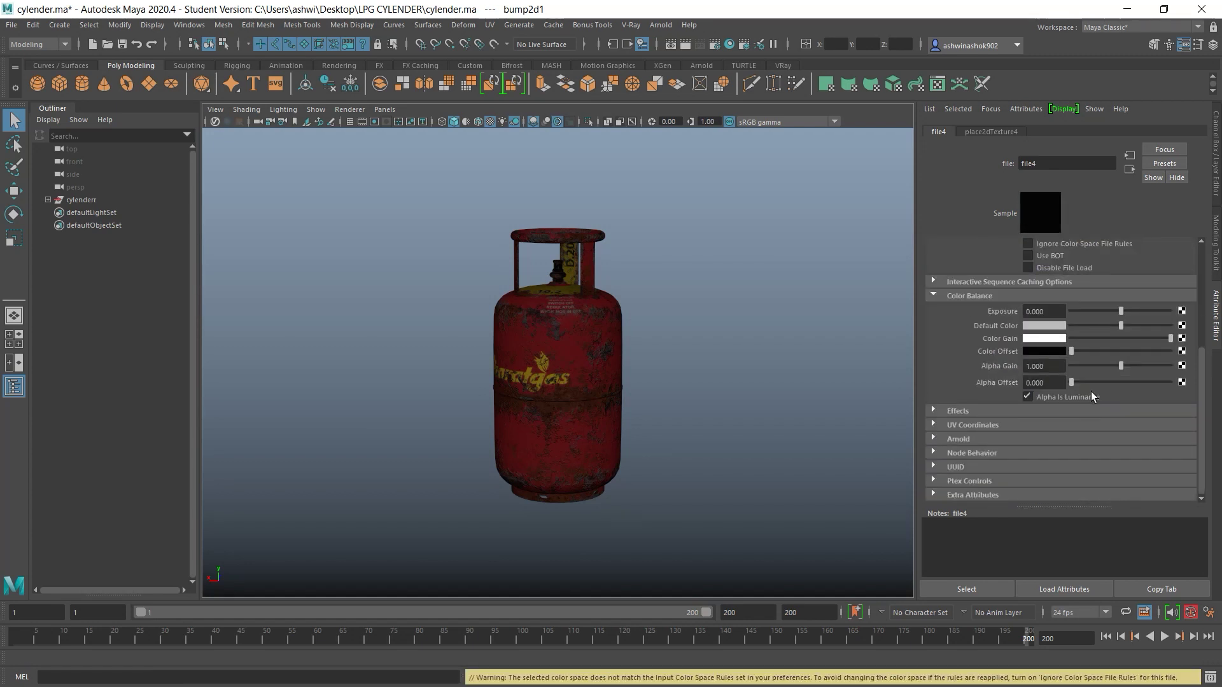
Set the bump node to be used as Tangent Space Normals, then show the channel box and clear the selection.
left_click(1130, 167)
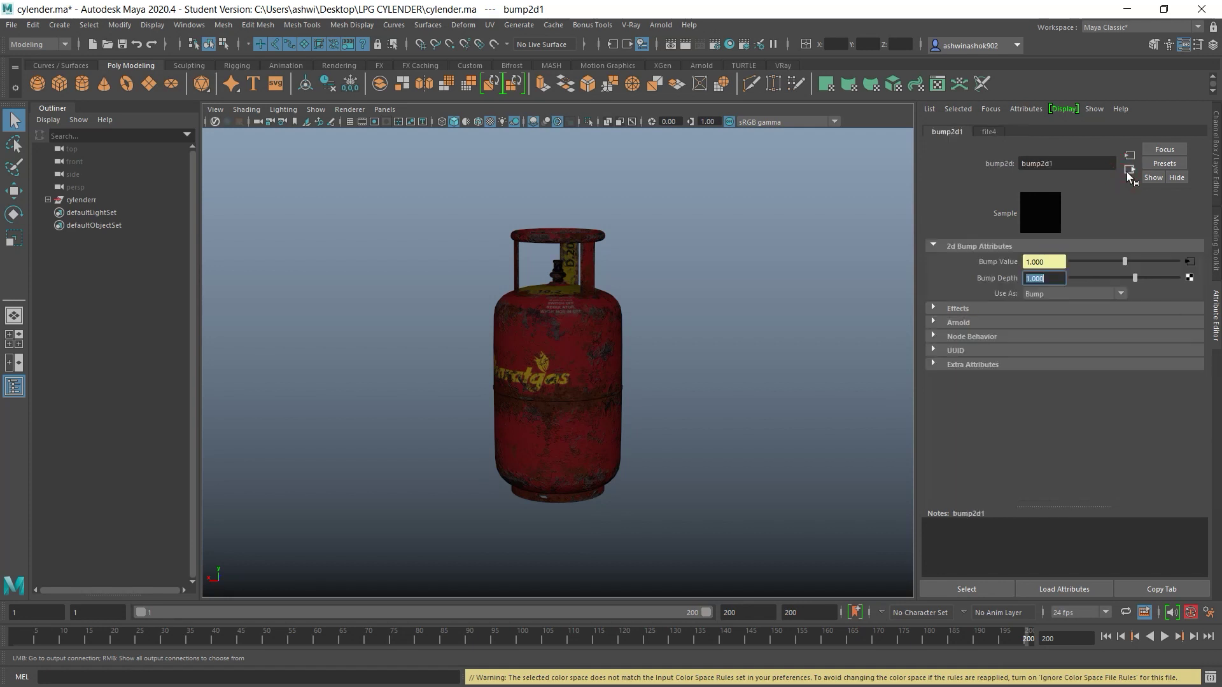
left_click(1092, 294)
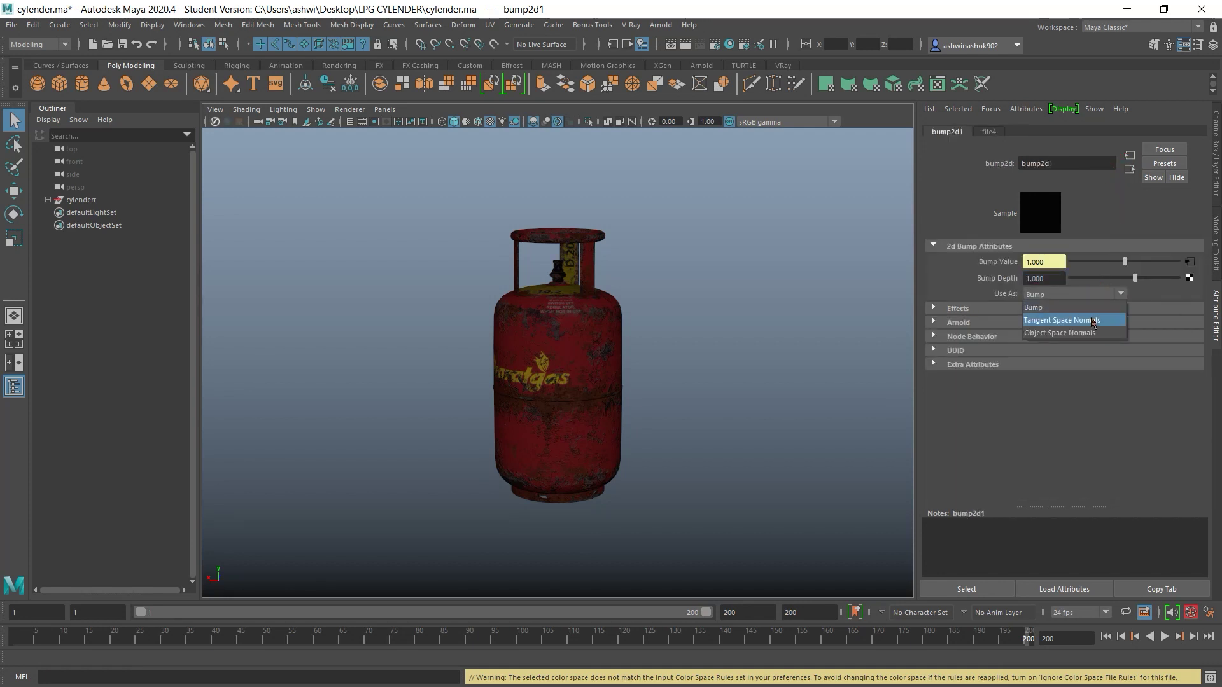
left_click(1090, 318)
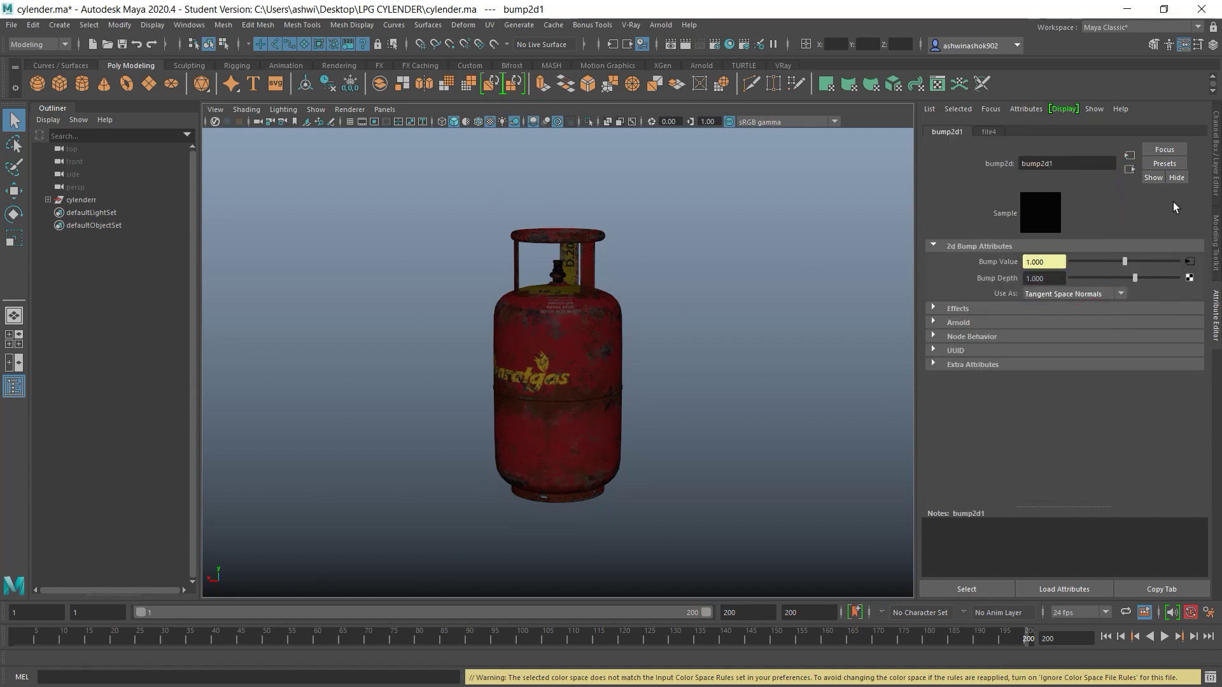
left_click(1217, 168)
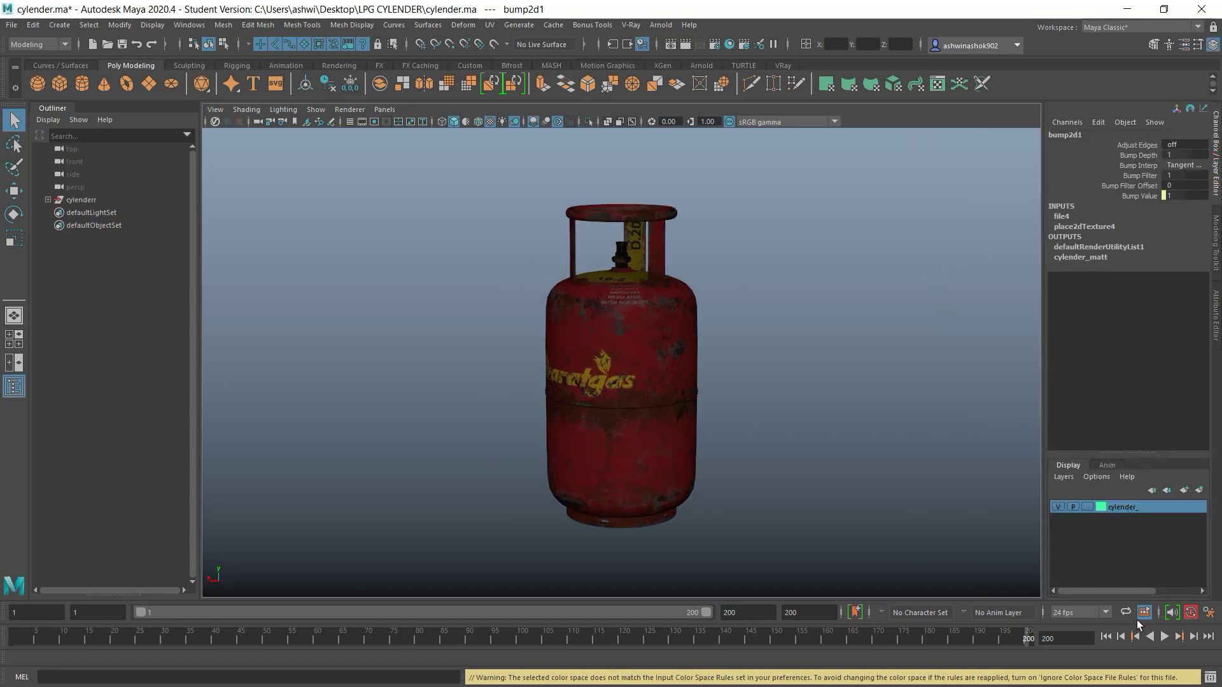
left_click(861, 417)
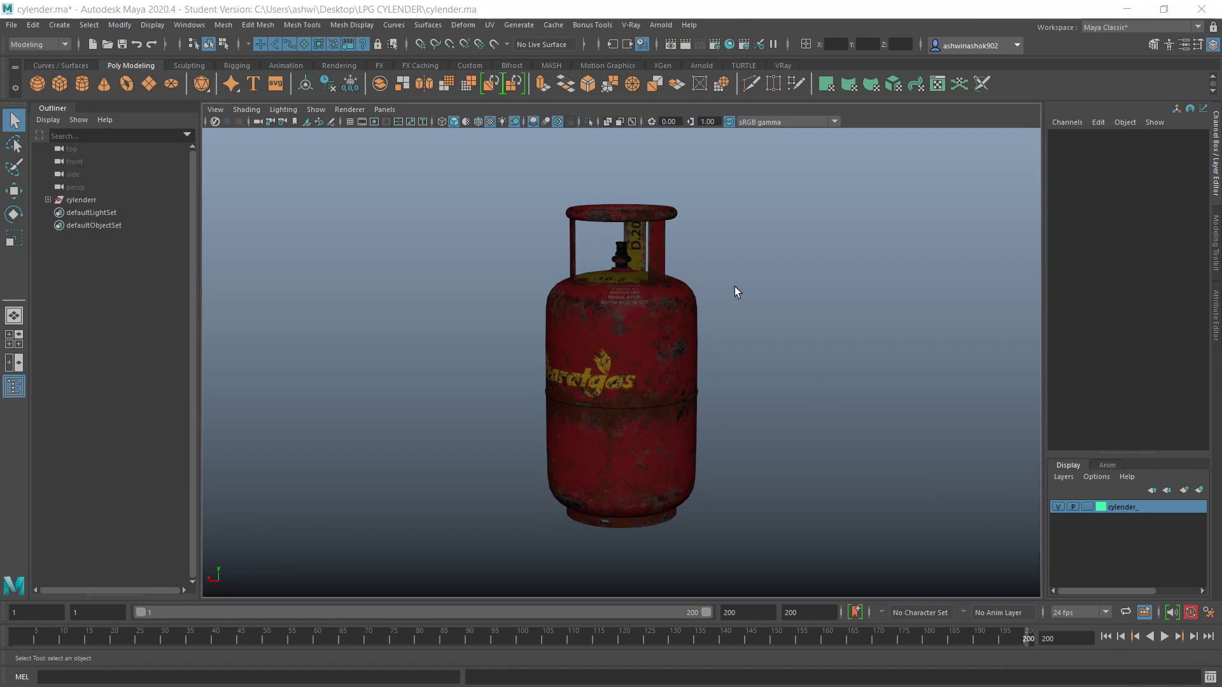
Inspect the textured cylinder from several angles, comparing it with default material shading and wireframe on shaded.
left_click_drag(593, 209, 728, 218, "alt")
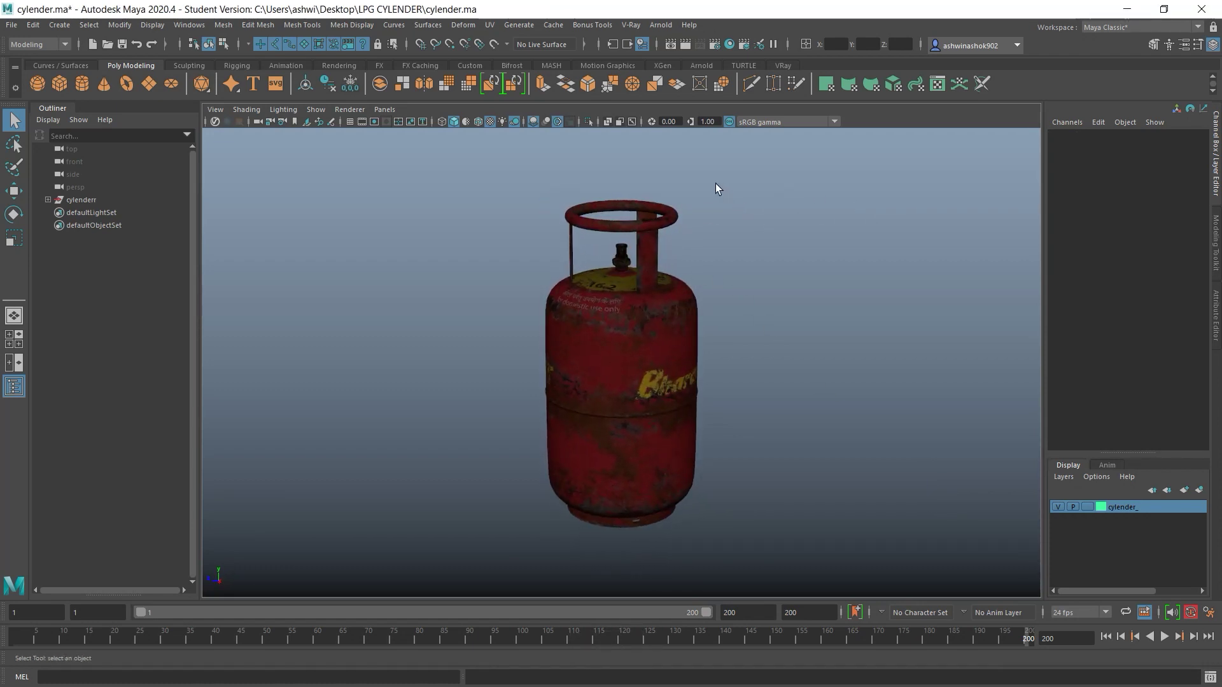
left_click(467, 122)
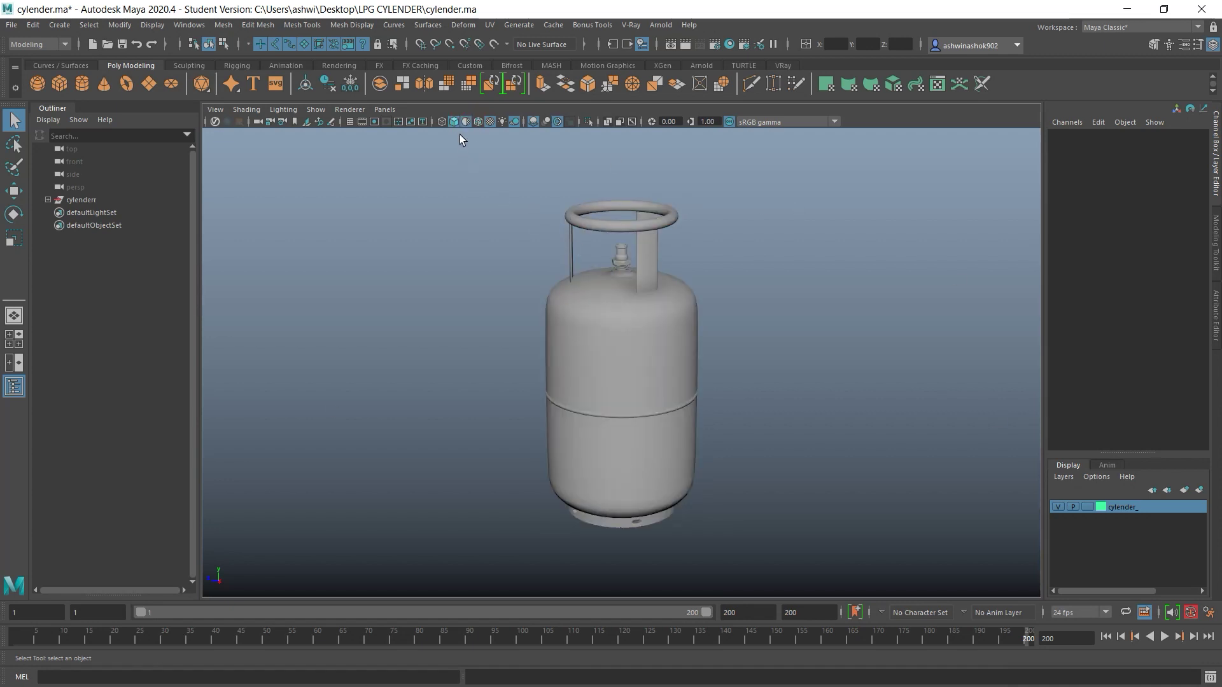
left_click(465, 122)
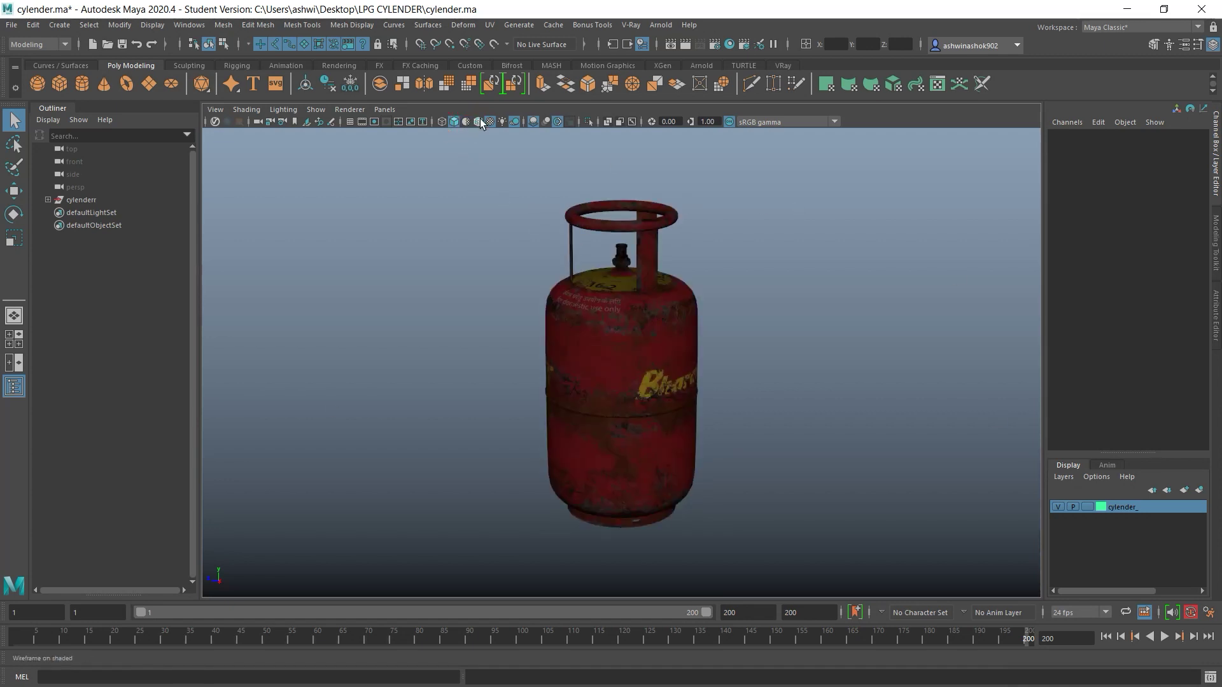
left_click(489, 121)
left_click(489, 121)
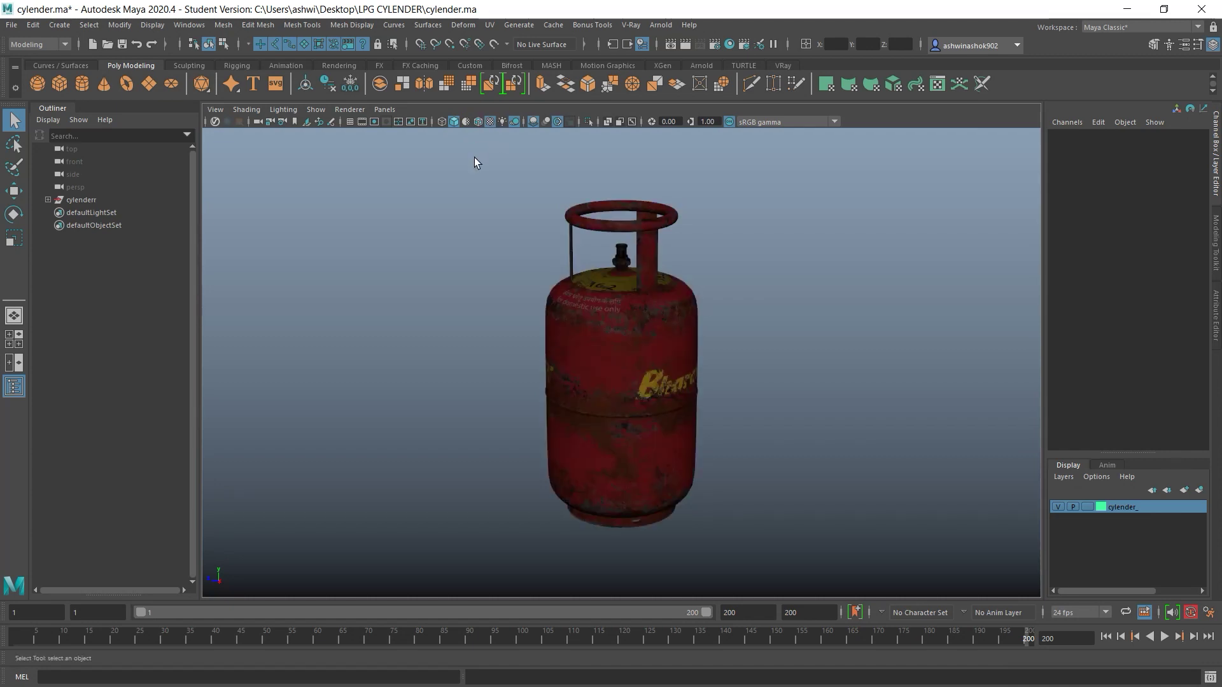
left_click(477, 121)
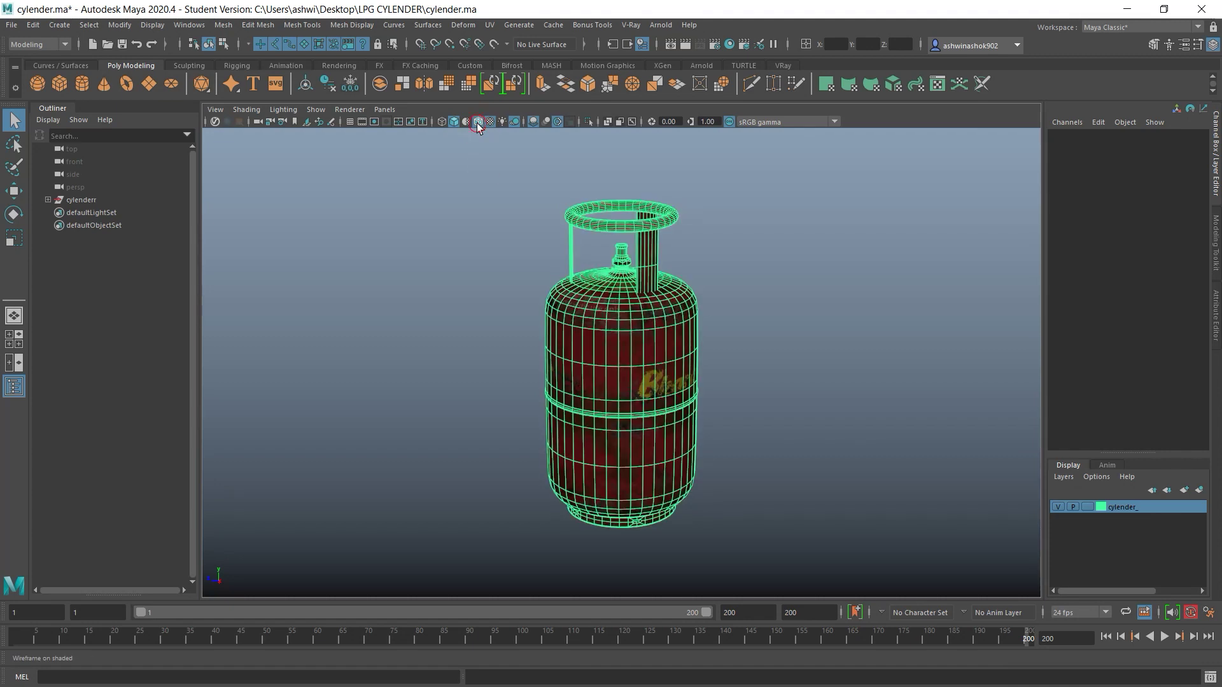
left_click(478, 122)
left_click_drag(791, 343, 774, 336, "alt")
right_click_drag(774, 335, 813, 377, "alt")
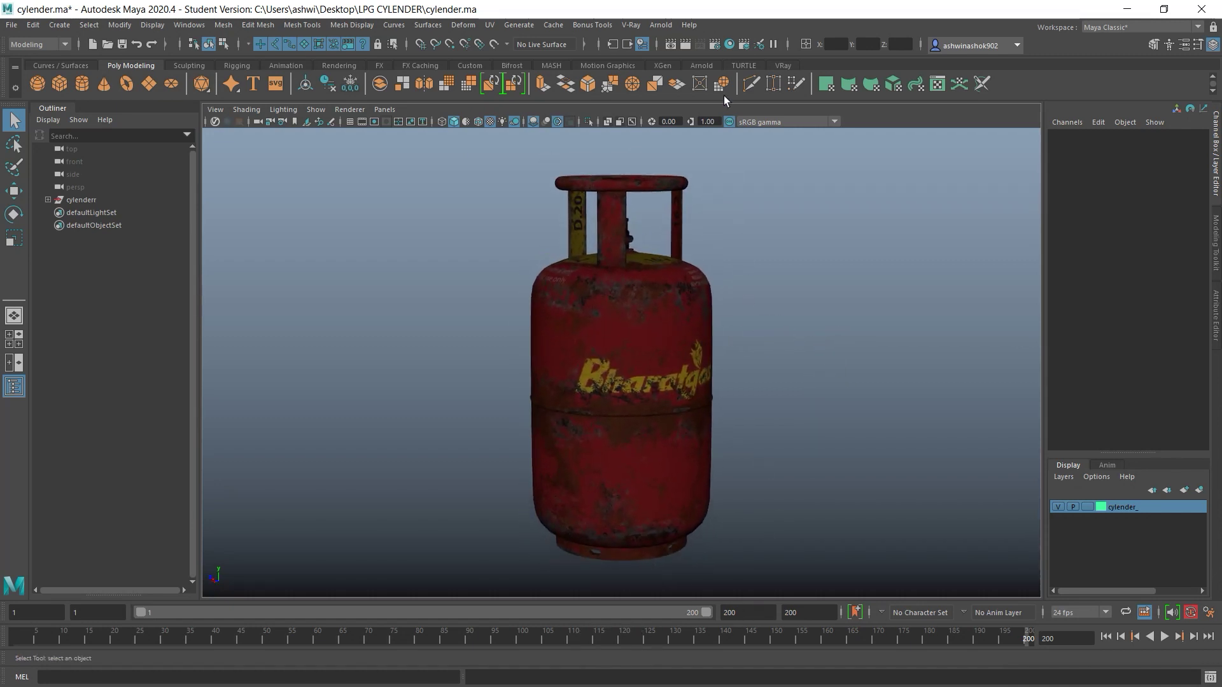
Create an Arnold skydome light in the scene.
left_click(660, 25)
mouse_move(697, 89)
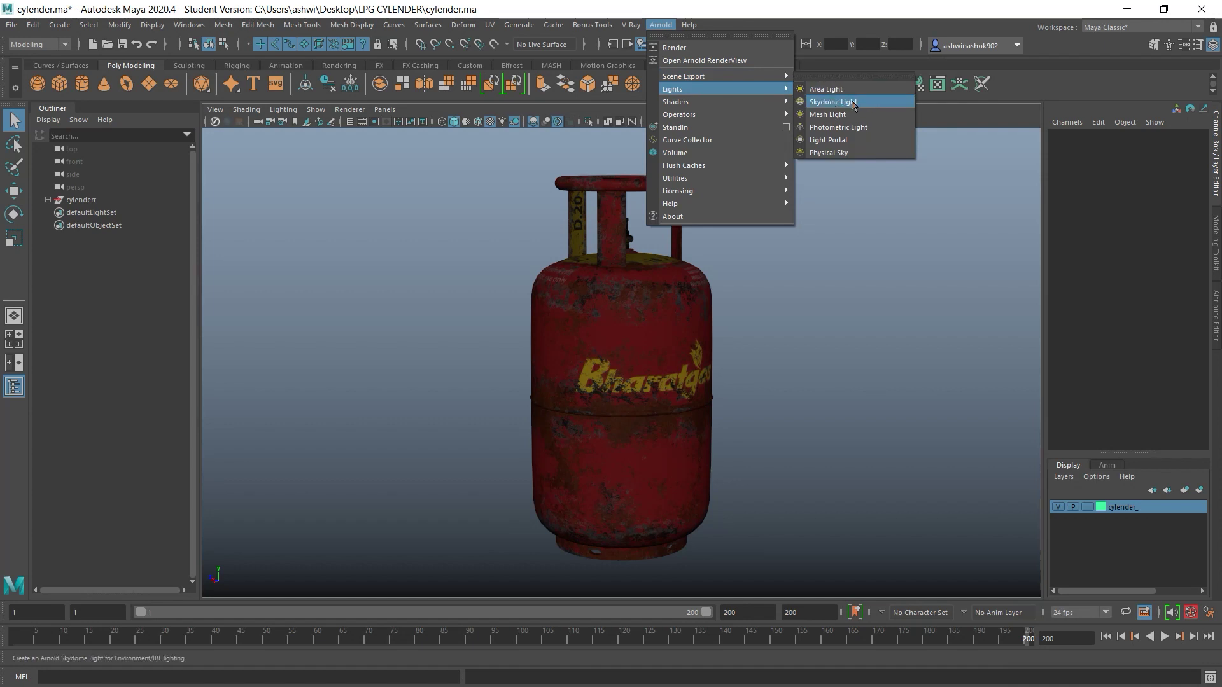
left_click(696, 8)
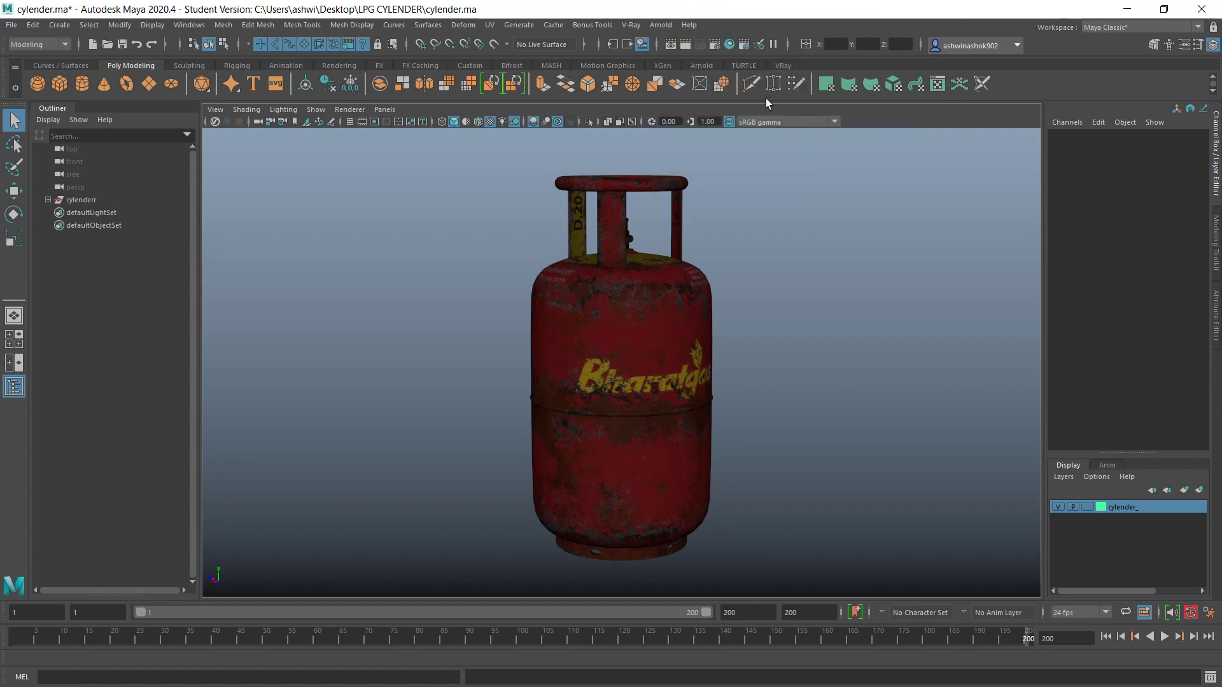
left_click(701, 66)
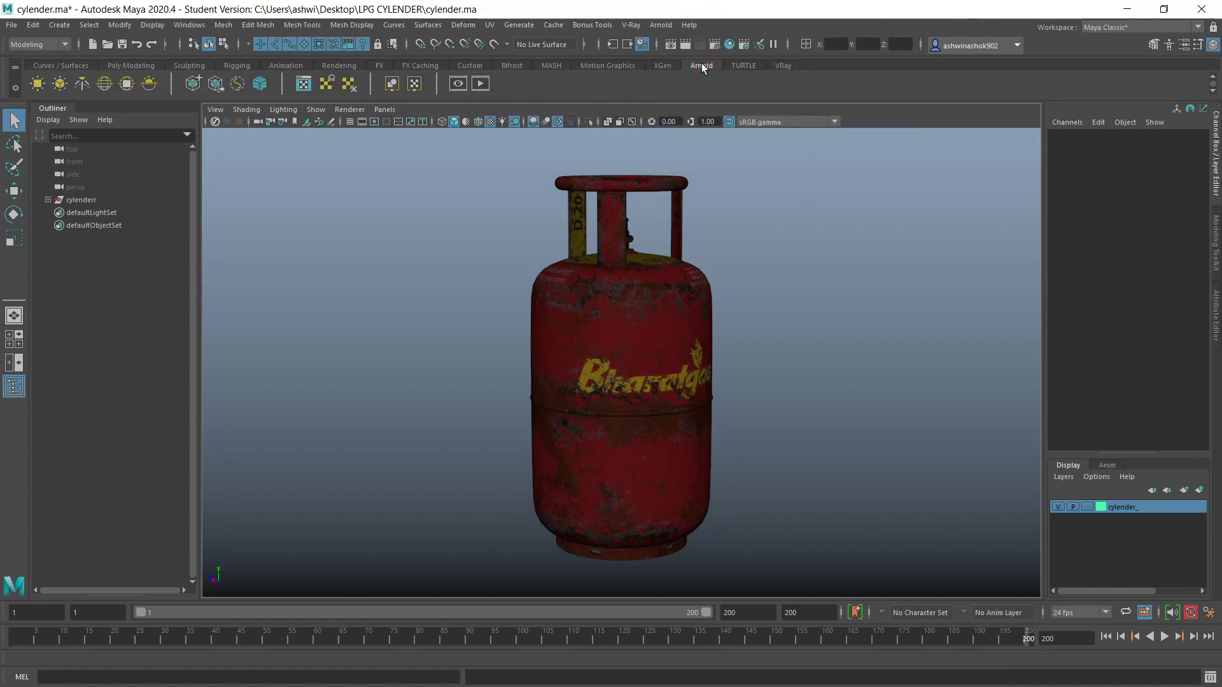
left_click(105, 84)
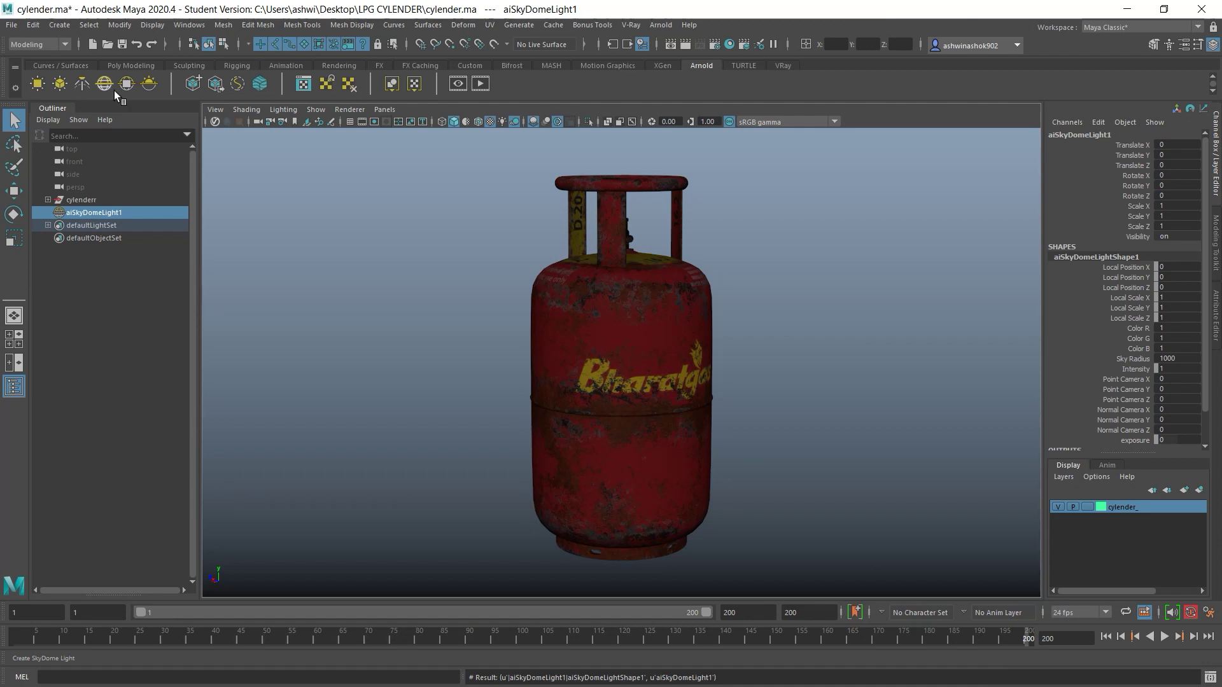
Show all object types in the viewport and frame the whole skydome light sphere.
left_click(315, 109)
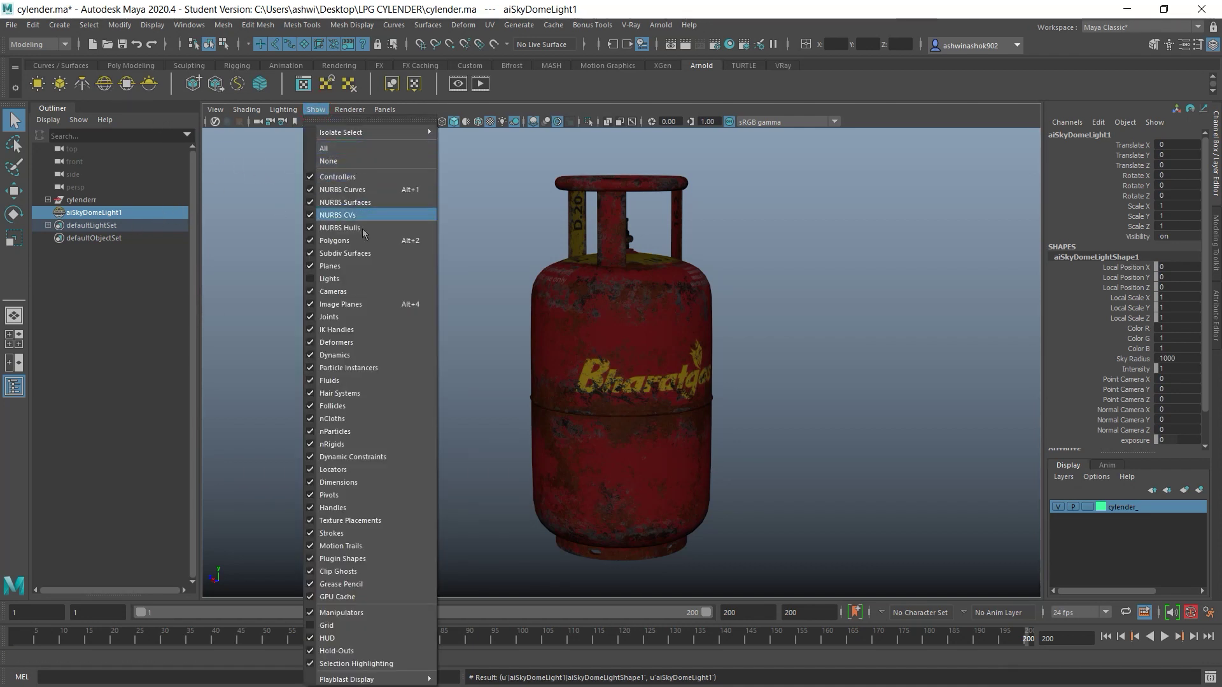
left_click(356, 153)
scroll(490, 223, "down", 5)
scroll(490, 223, "up", 1)
left_click_drag(703, 300, 573, 414, "alt")
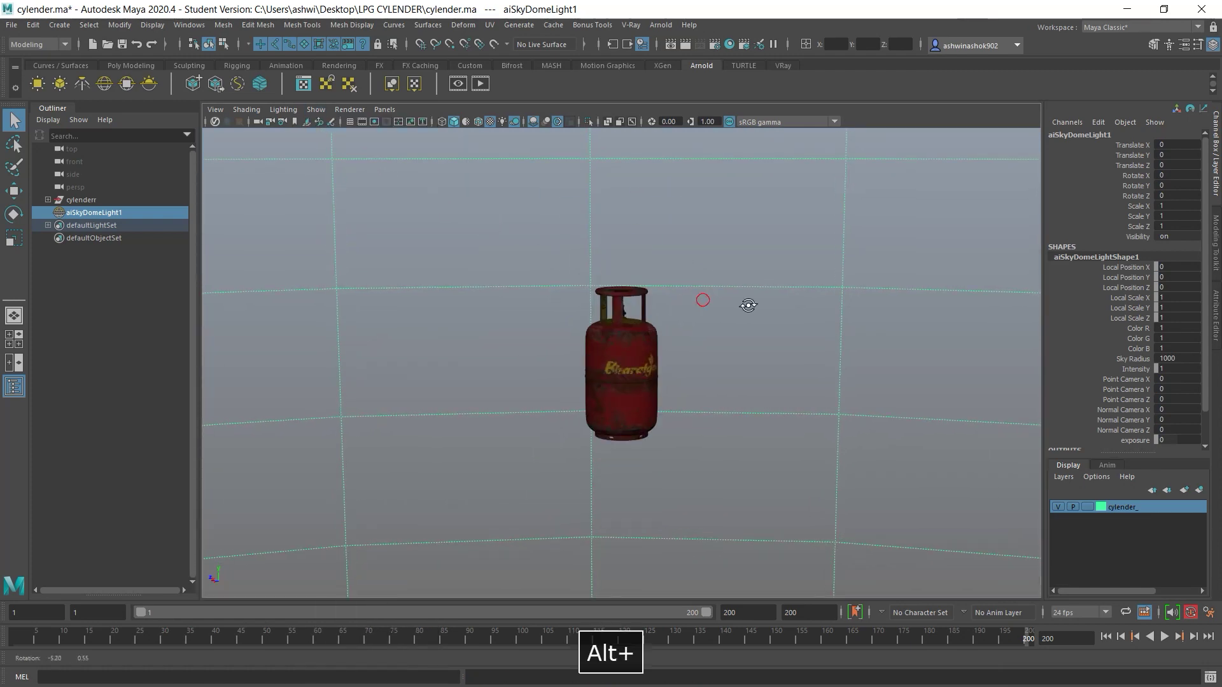
right_click_drag(573, 413, 281, 203, "alt")
key("f")
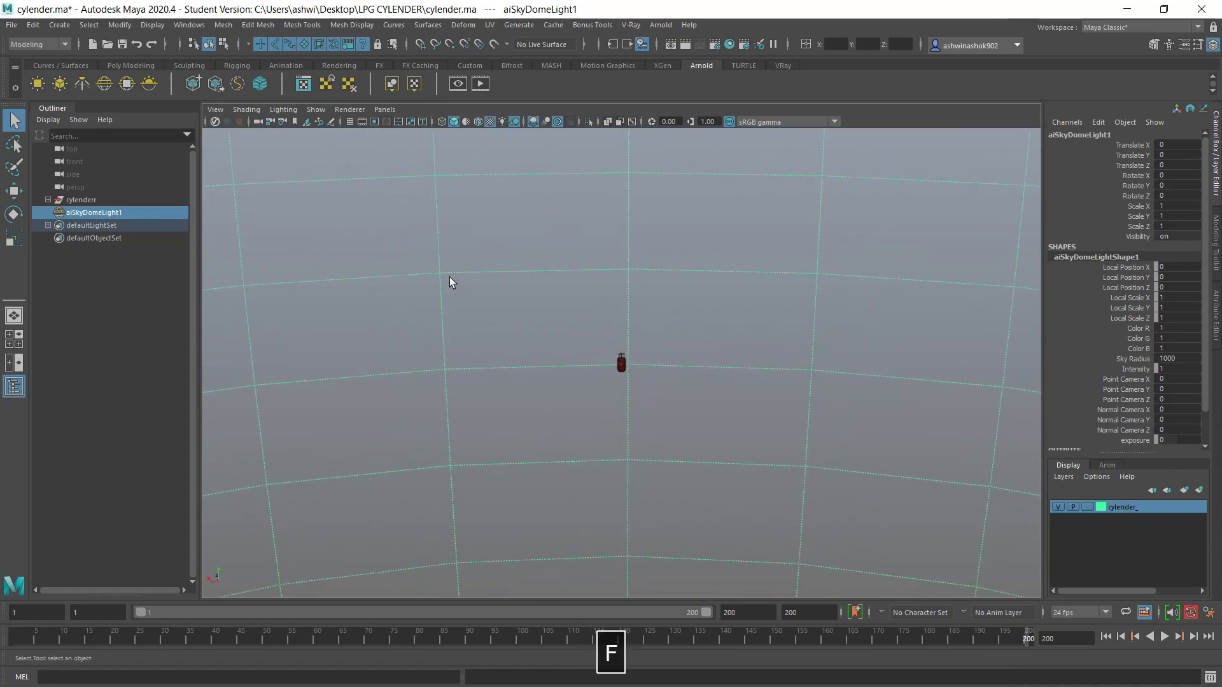
left_click_drag(653, 240, 641, 302, "alt")
Select the cylinder and frame it inside the skydome.
left_click(102, 200)
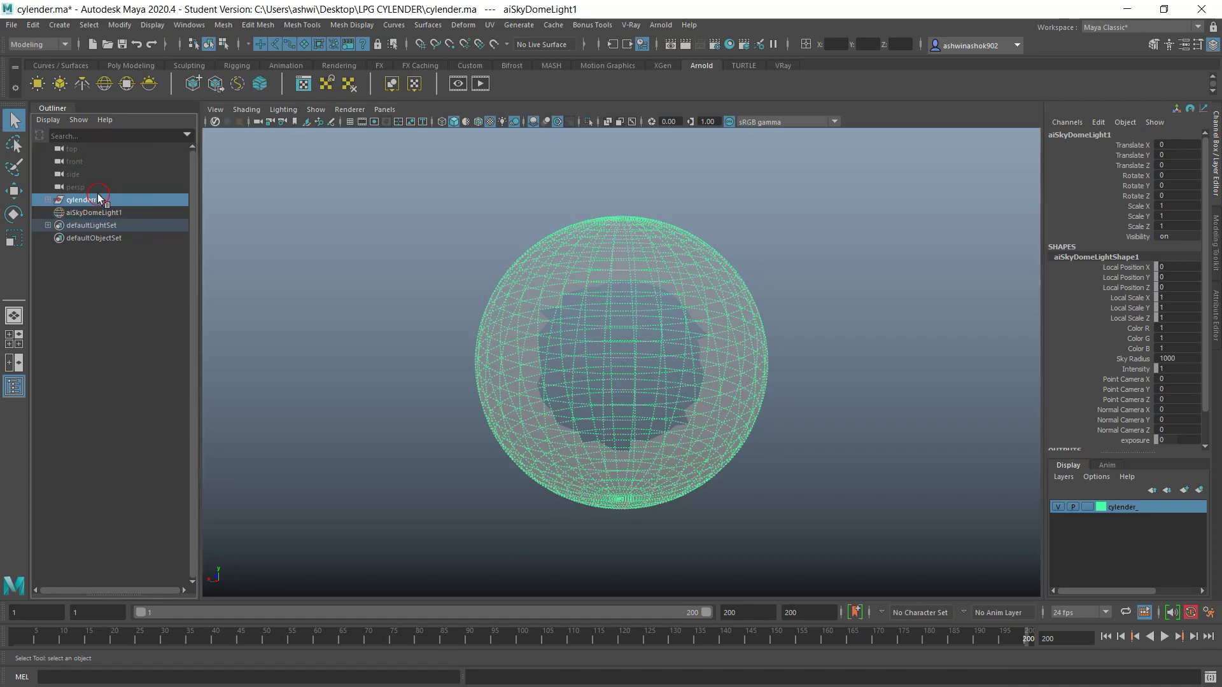
key("f")
left_click_drag(658, 323, 763, 322, "alt")
left_click(669, 310)
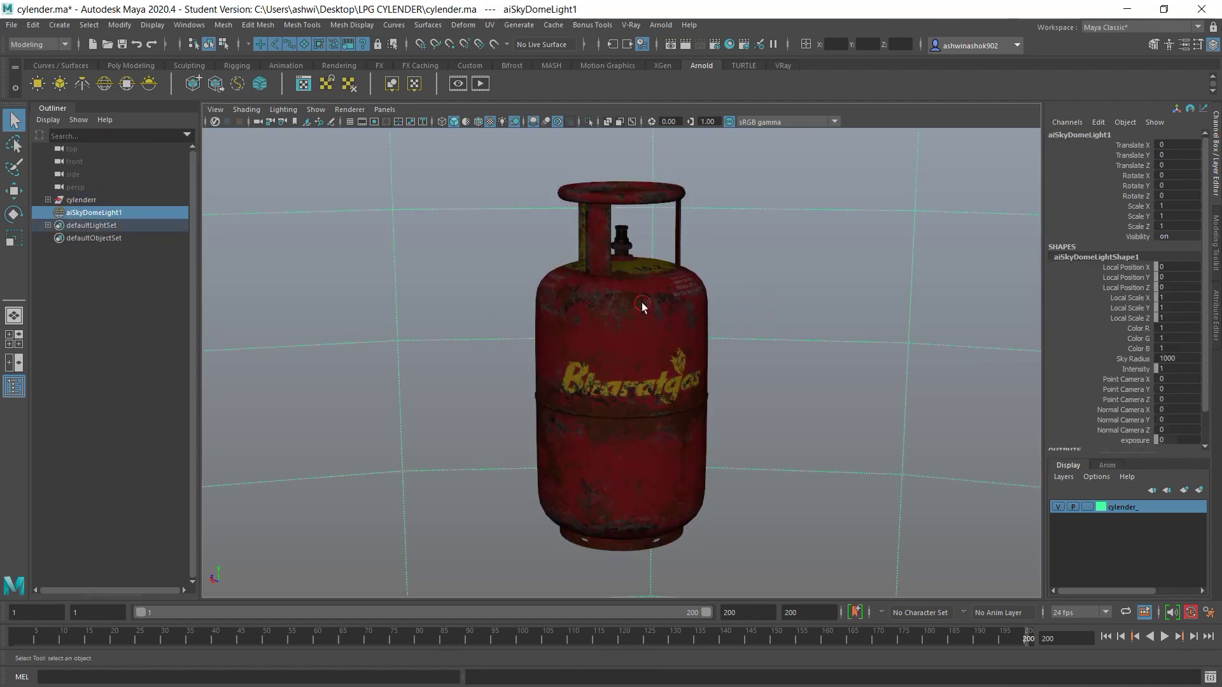
left_click(641, 307)
key("f")
right_click_drag(724, 308, 579, 283, "alt")
key("f")
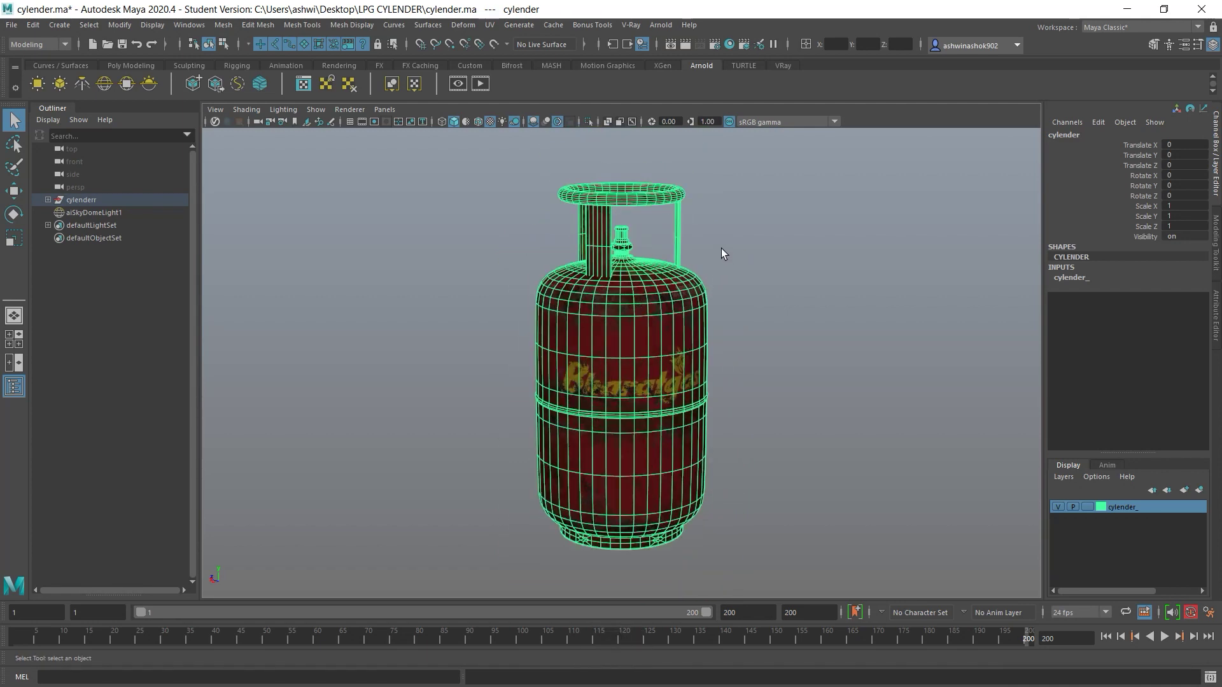
Connect a File texture to the skydome light's color.
left_click(121, 212)
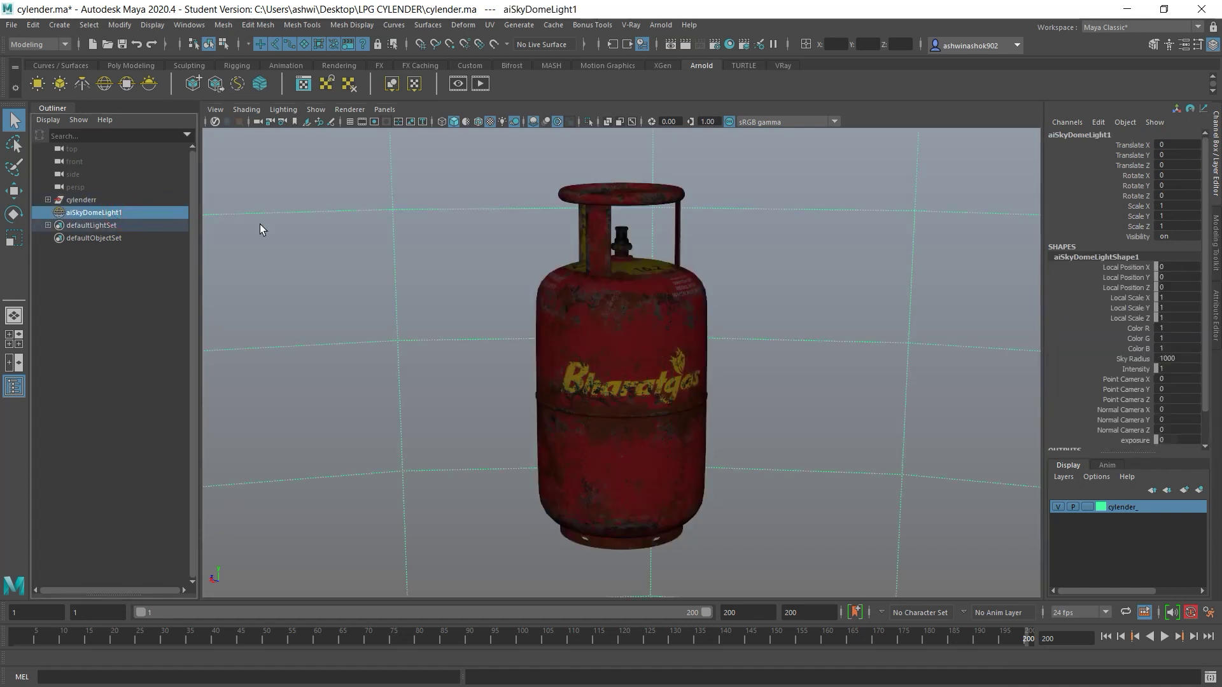
left_click(1215, 331)
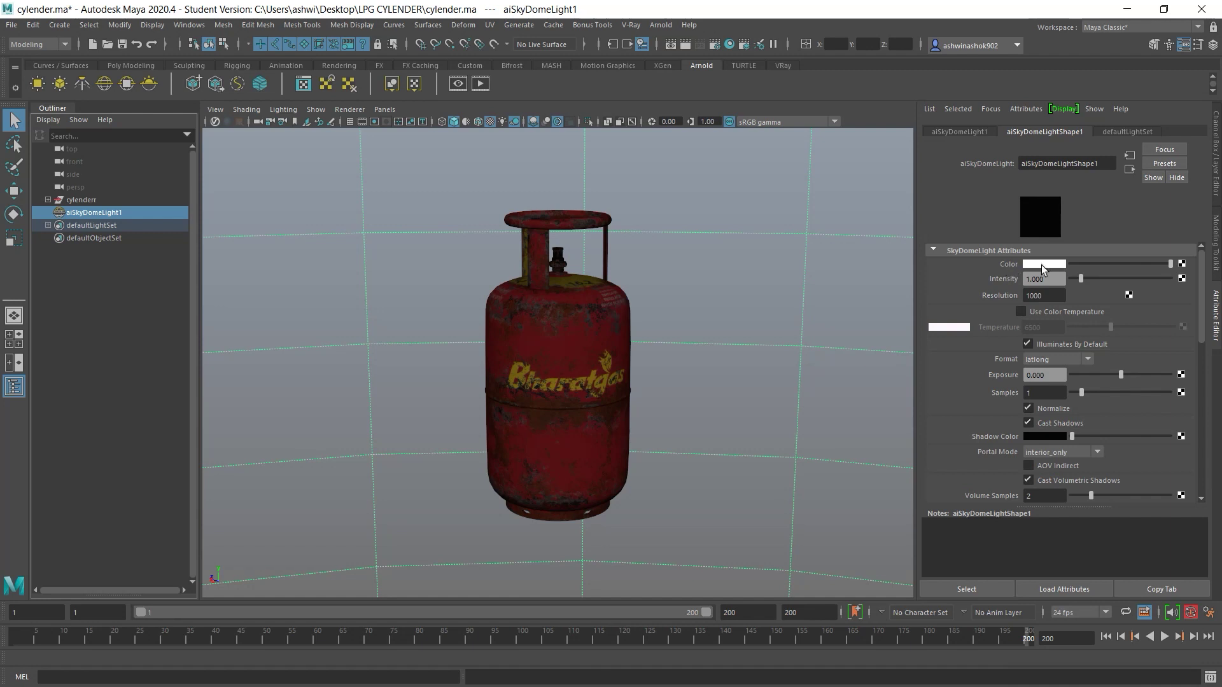
left_click(1181, 263)
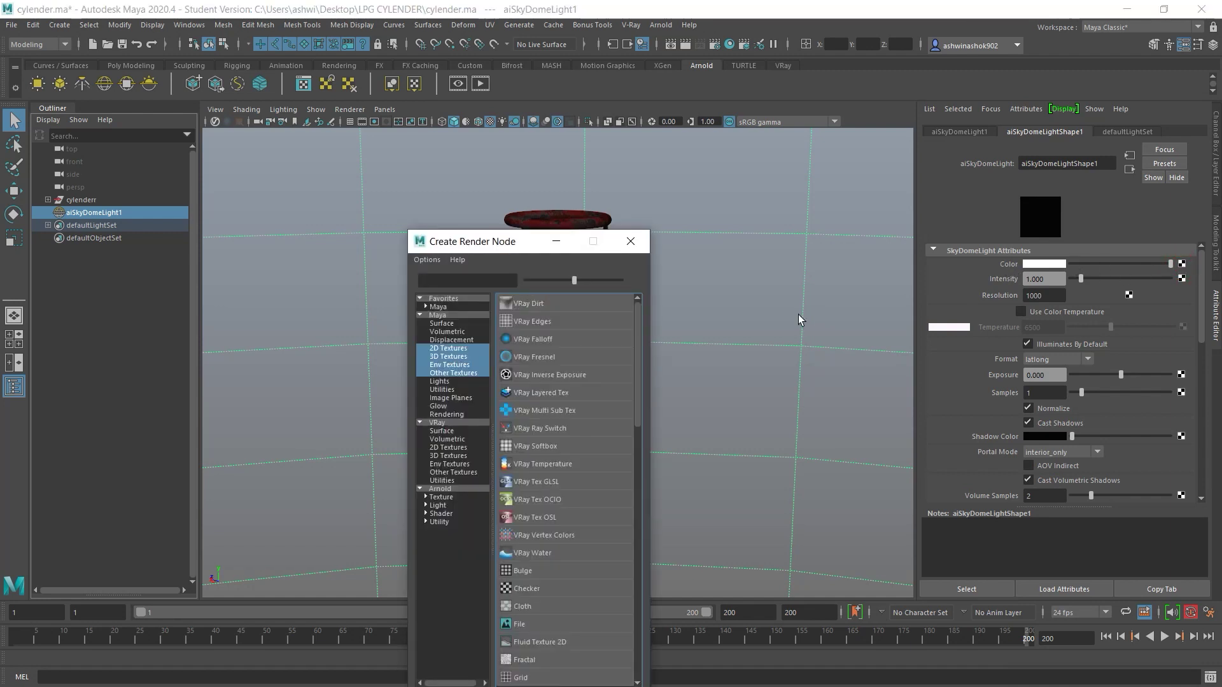
left_click(572, 625)
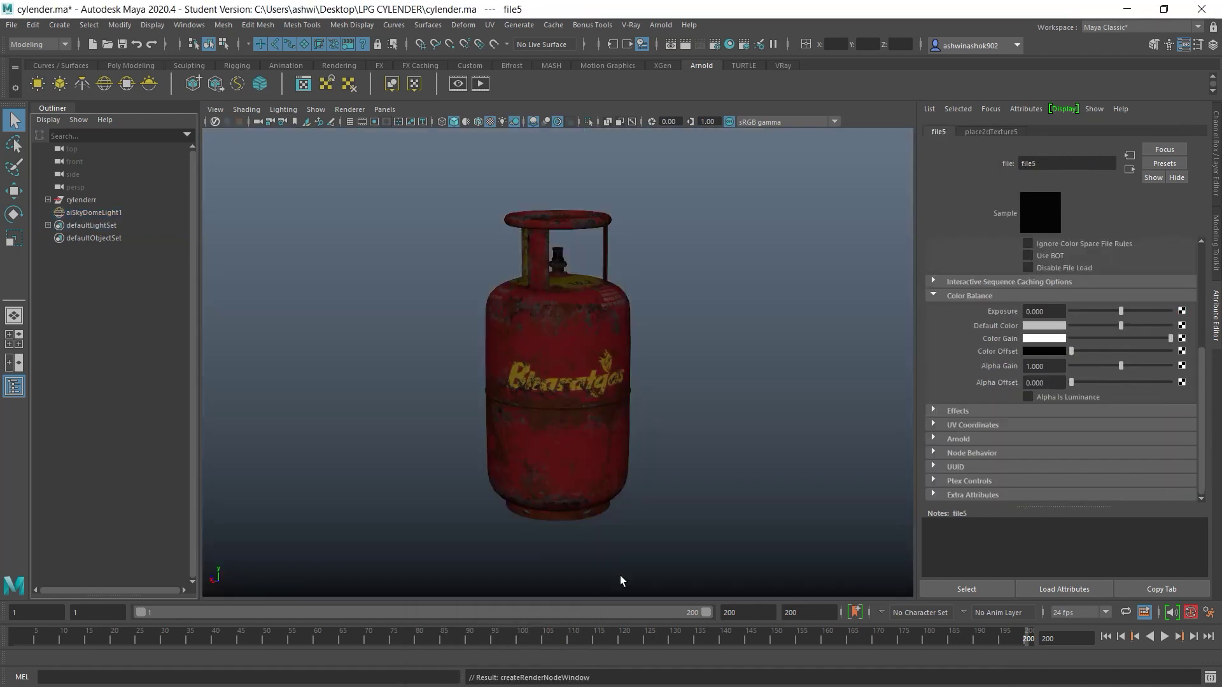
Browse for the skydome file texture's image and go to the home use (M:) drive.
scroll(1118, 309, "up", 5)
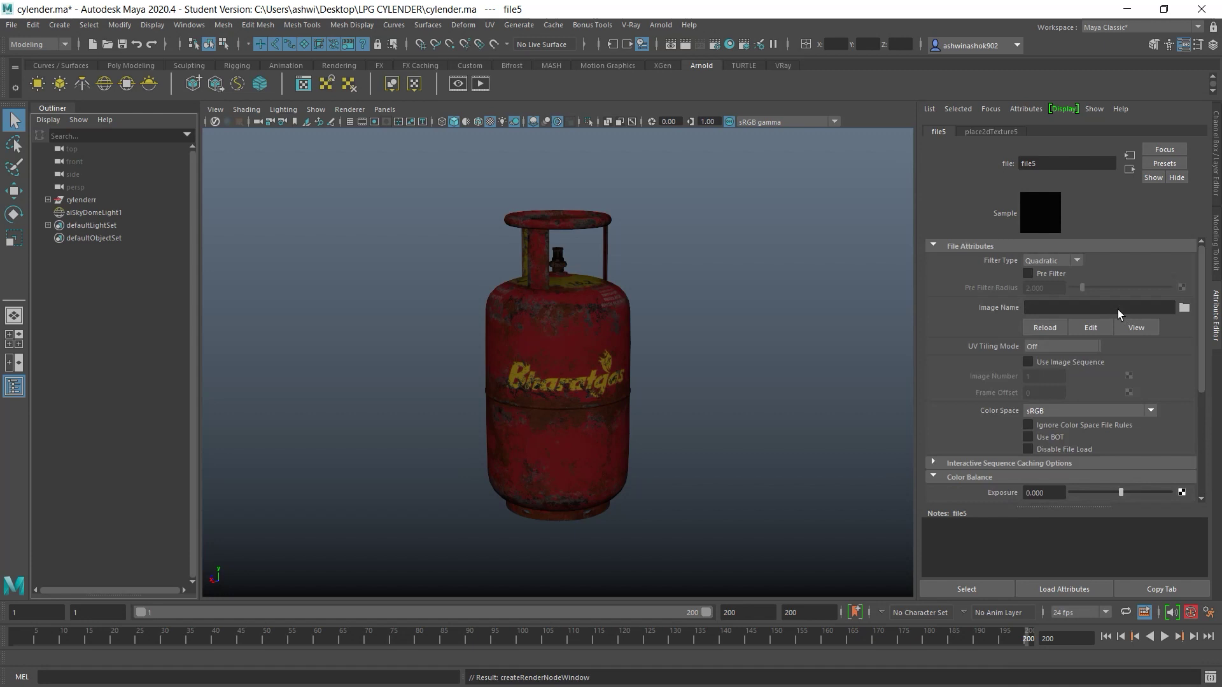
left_click(1185, 308)
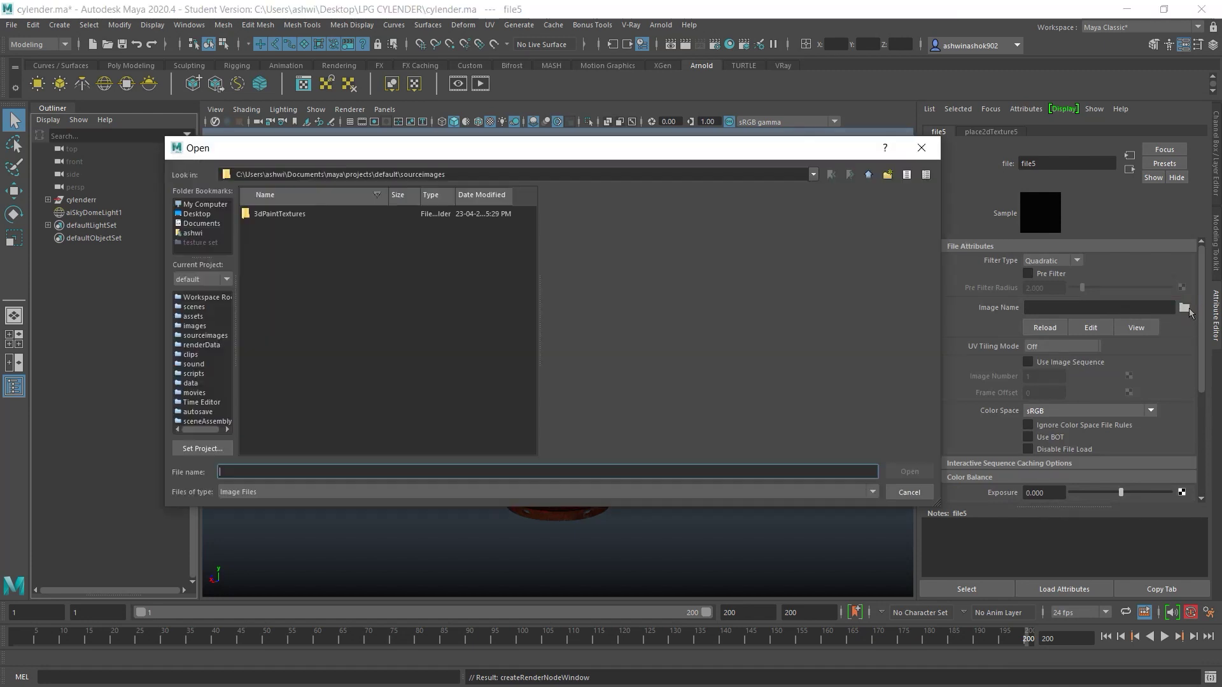
left_click(205, 204)
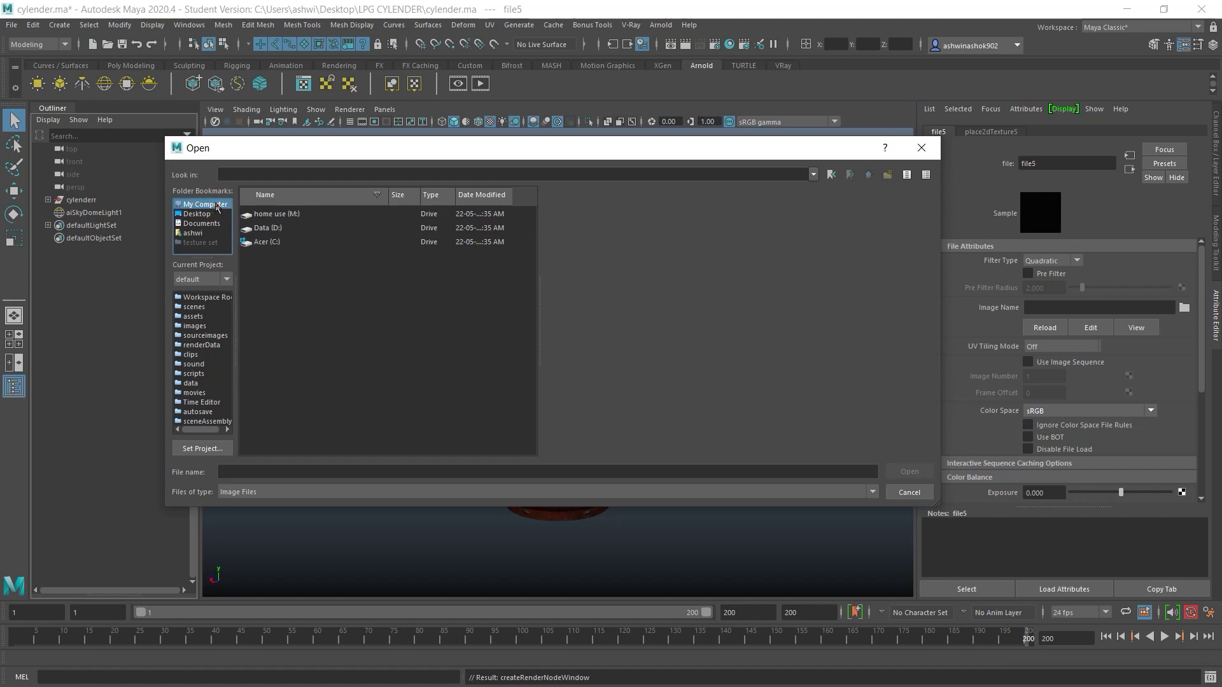
double_click(303, 218)
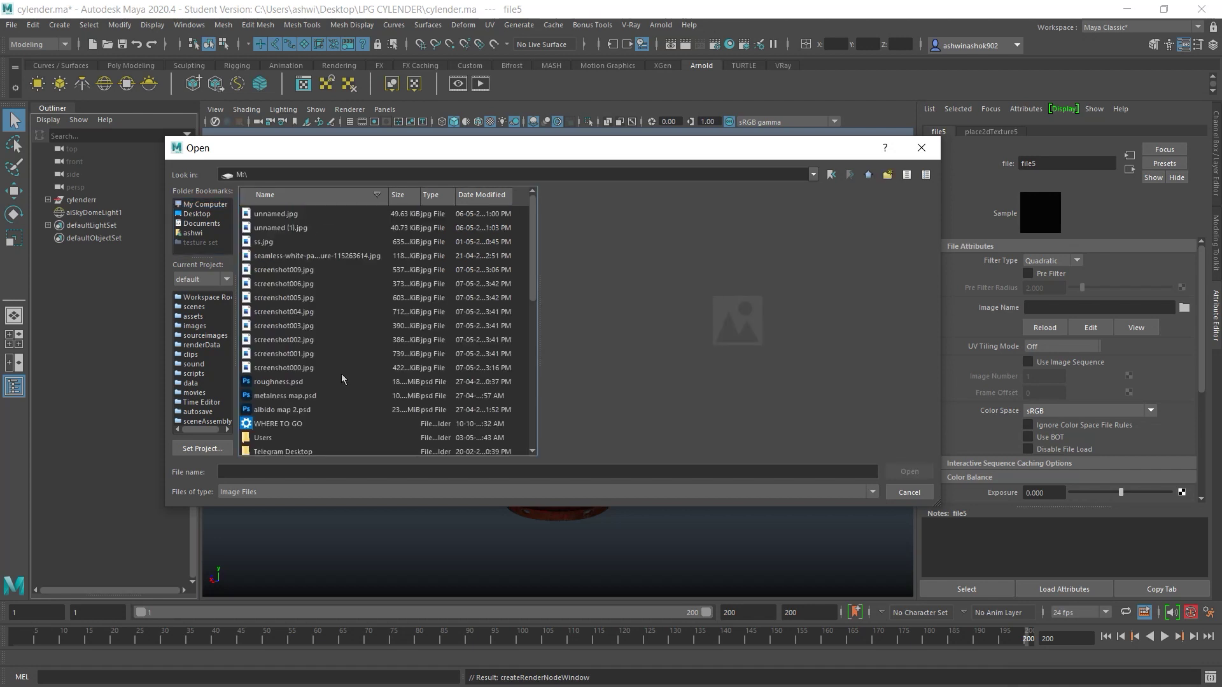
scroll(341, 379, "down", 8)
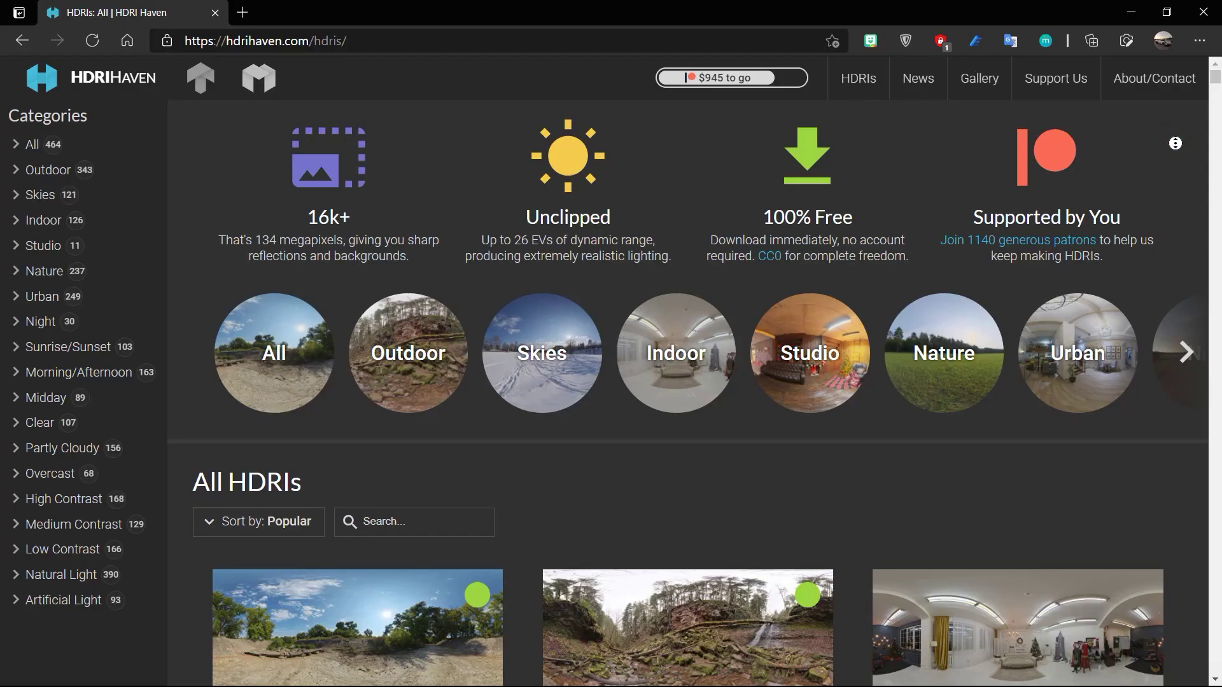
Switch to the web browser and look through the HDRIs offered on hdrihaven.com.
scroll(1175, 143, "down", 3)
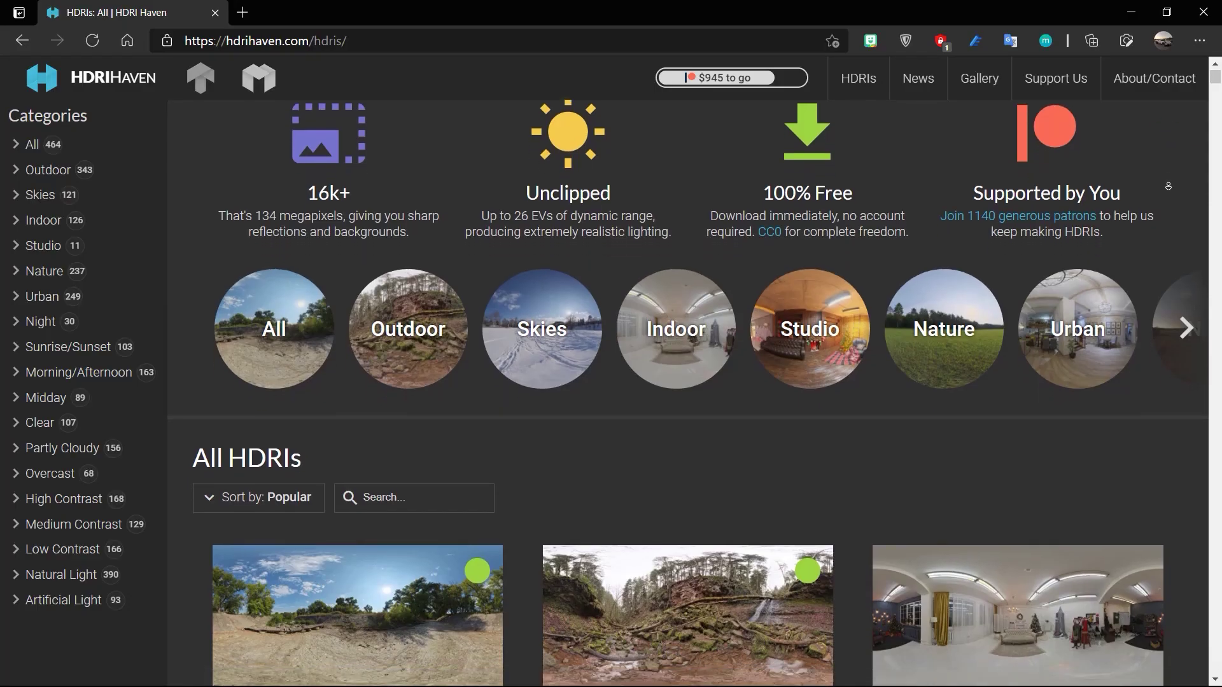
scroll(1168, 218, "down", 15)
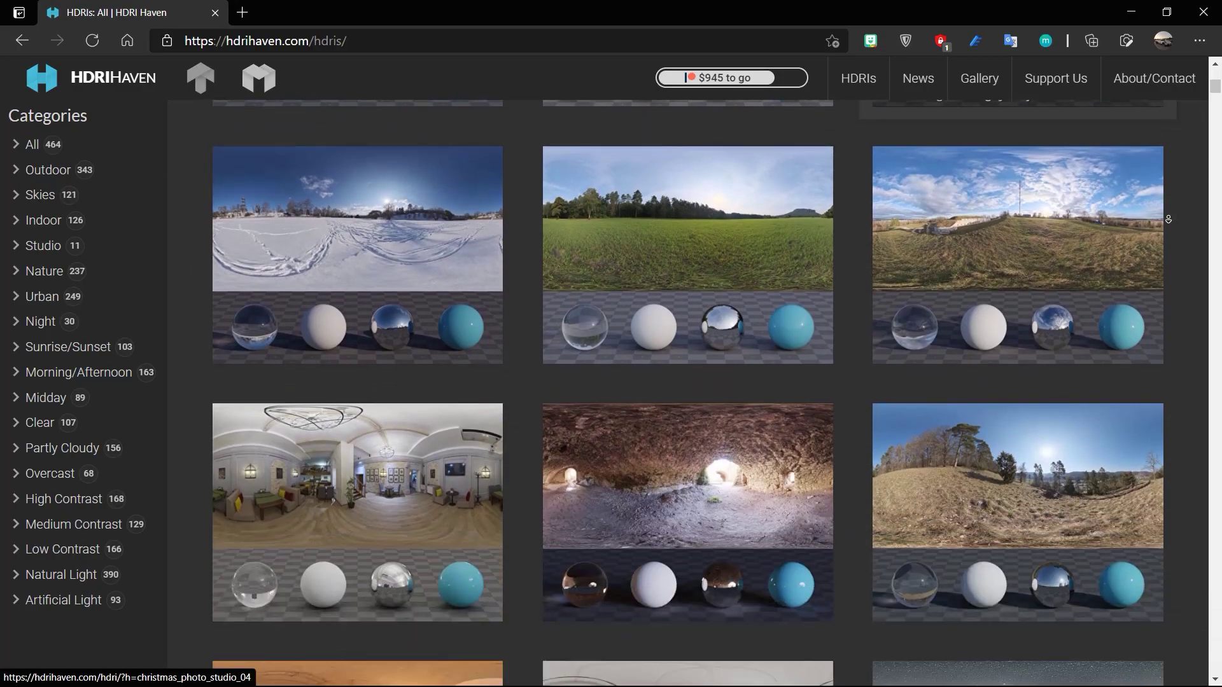
scroll(1168, 218, "down", 10)
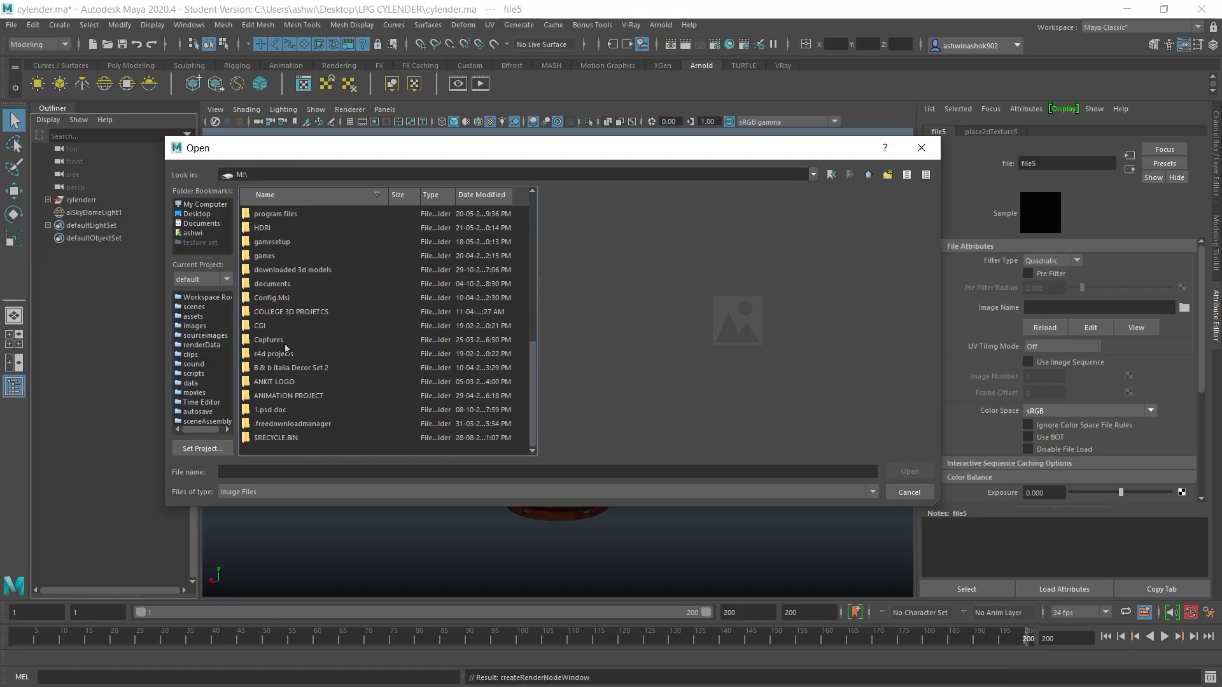
Load urban_courtyard_02_4k.hdr from the HDRI folder as the skydome's texture, after previewing urban_street_04_4k.hdr.
double_click(287, 228)
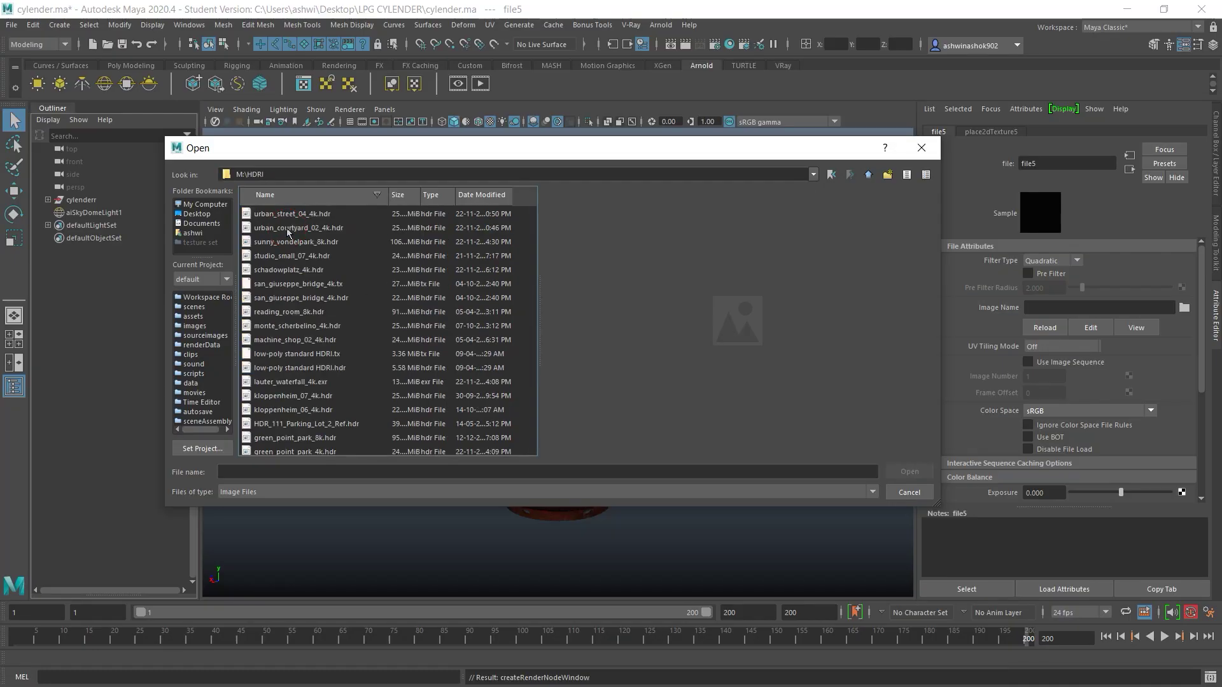
left_click(355, 218)
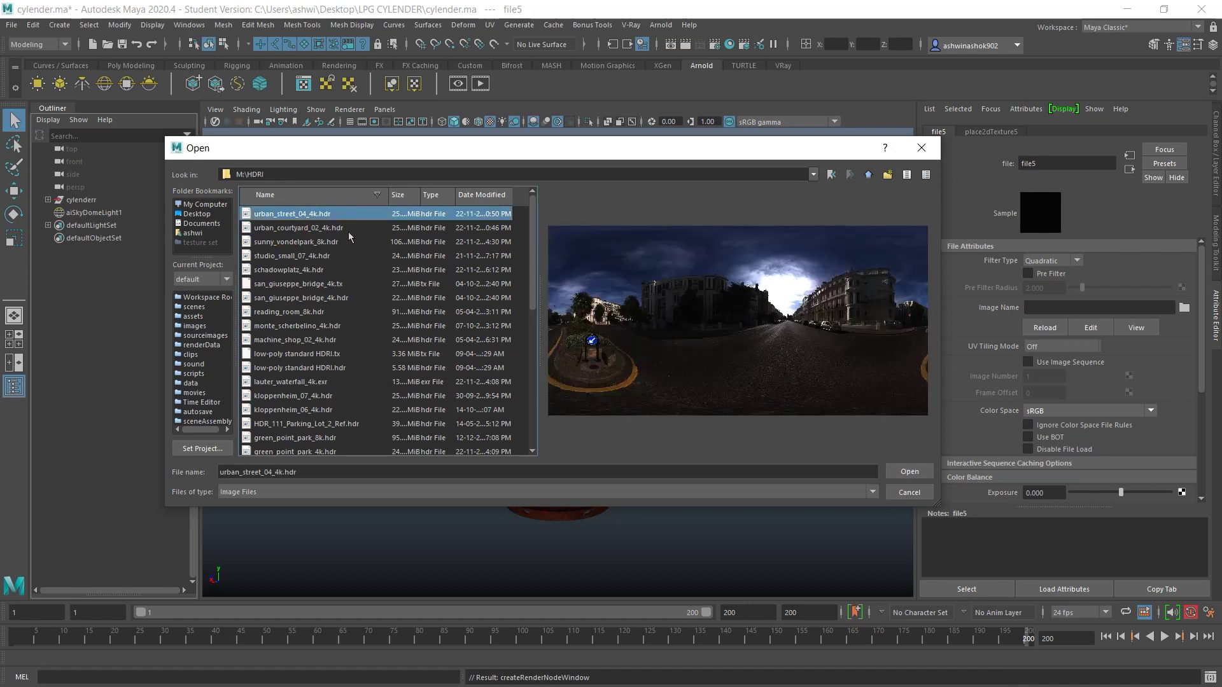
left_click(348, 230)
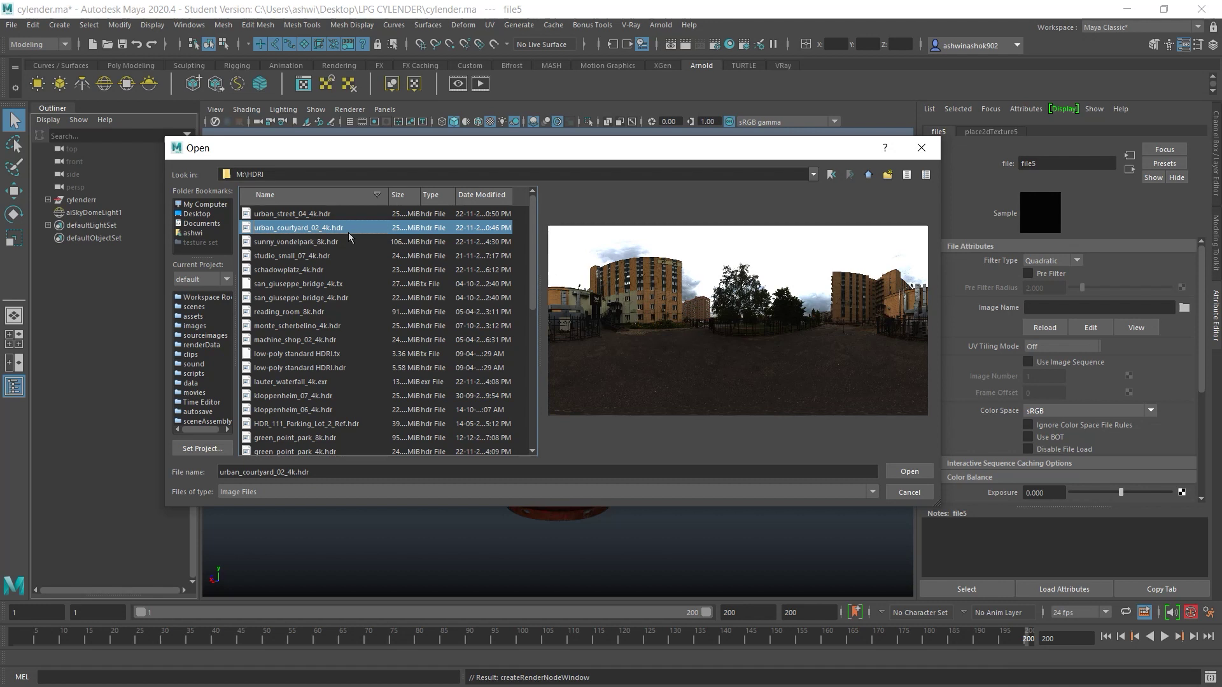
left_click(903, 471)
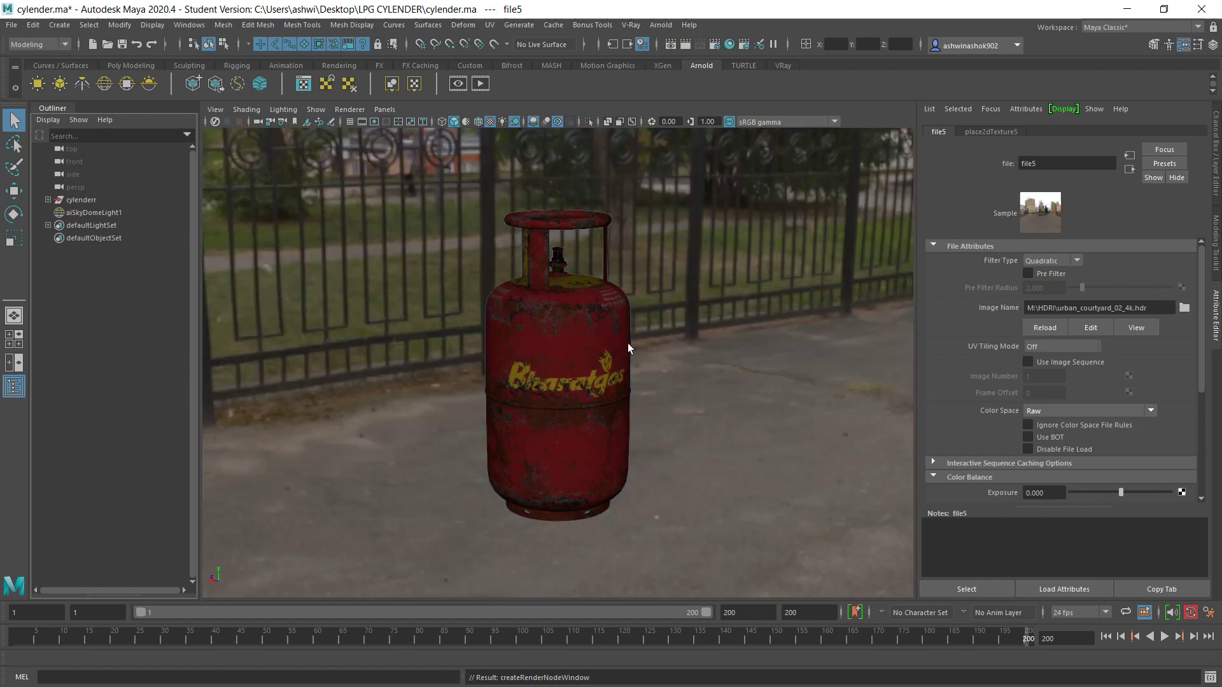
View the cylinder against the courtyard environment and switch the viewport lighting to use all lights.
left_click_drag(569, 368, 737, 400, "alt")
right_click_drag(737, 401, 503, 381, "alt")
left_click_drag(502, 382, 576, 327, "alt")
left_click(283, 109)
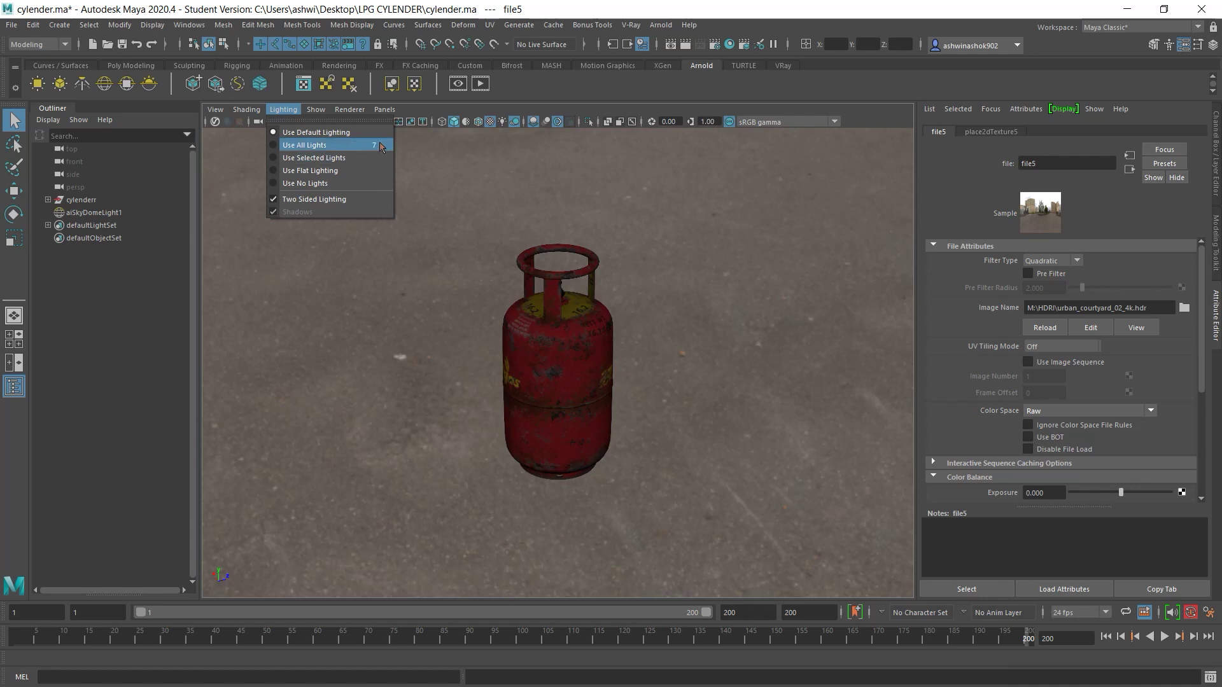
left_click(319, 146)
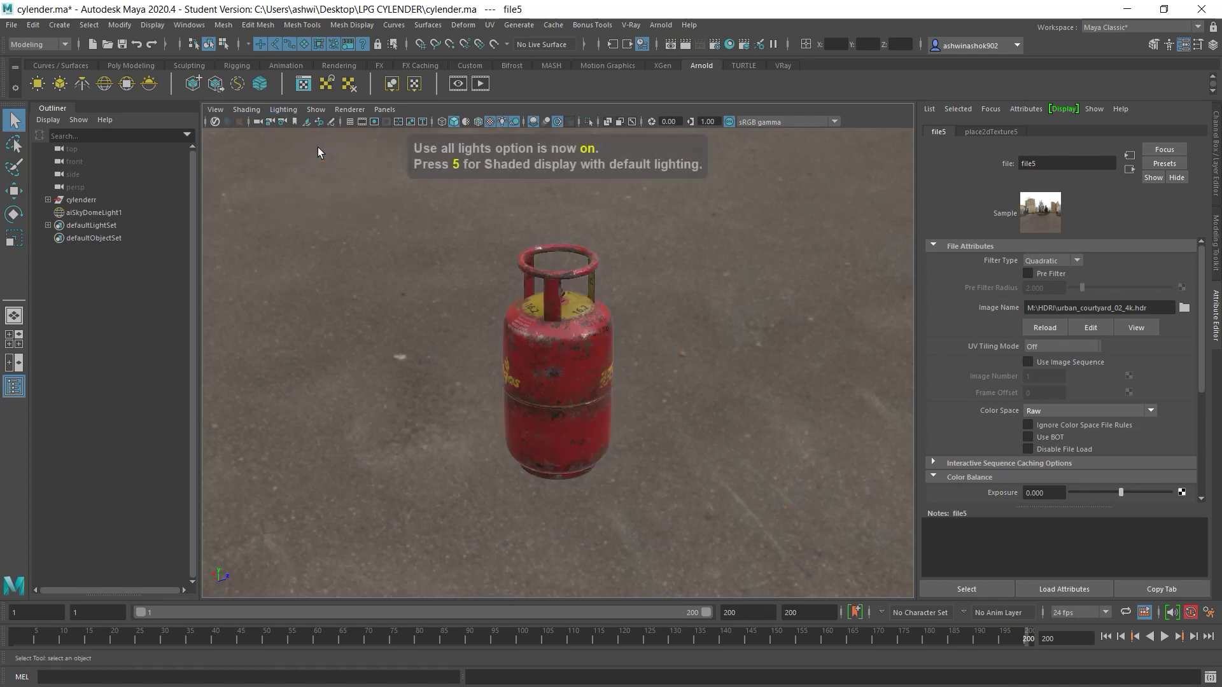
Inspect the cylinder's lit surface up close and from several angles against the HDRI background.
scroll(615, 326, "up", 5)
left_click_drag(614, 326, 810, 306, "alt")
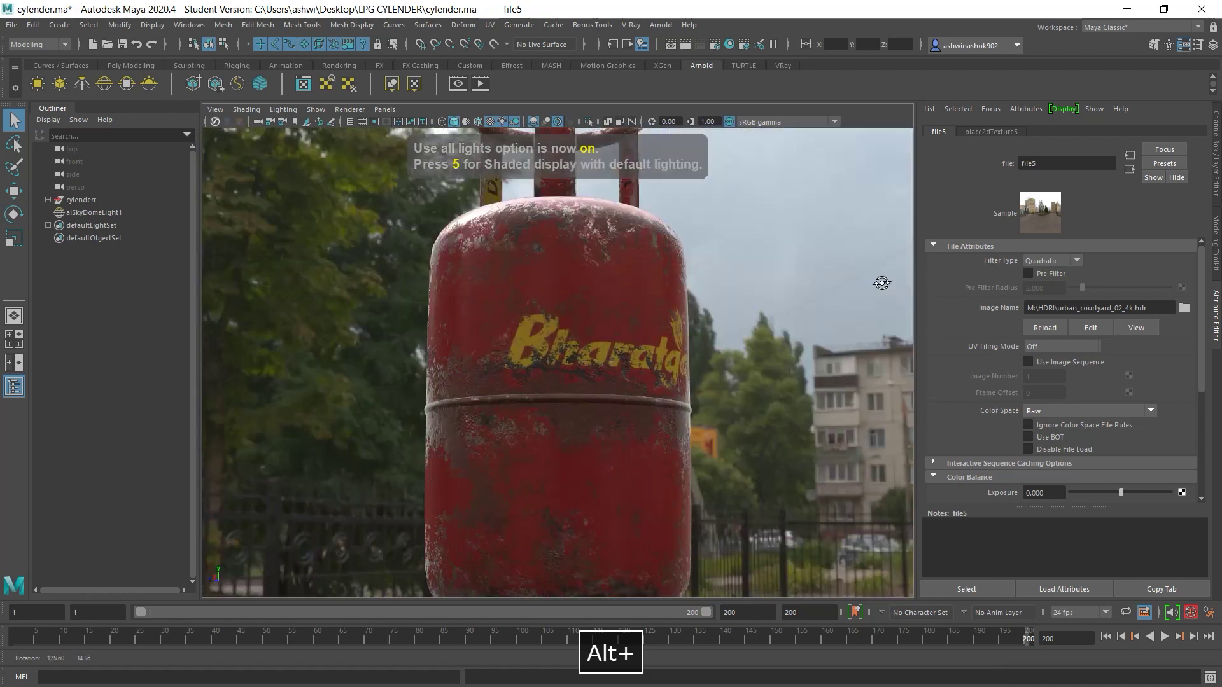
scroll(800, 265, "down", 4)
mouse_move(712, 293)
right_mouse_down("shift")
mouse_move(738, 296)
mouse_move(723, 292)
right_mouse_up("shift")
left_click_drag(723, 292, 687, 315, "alt")
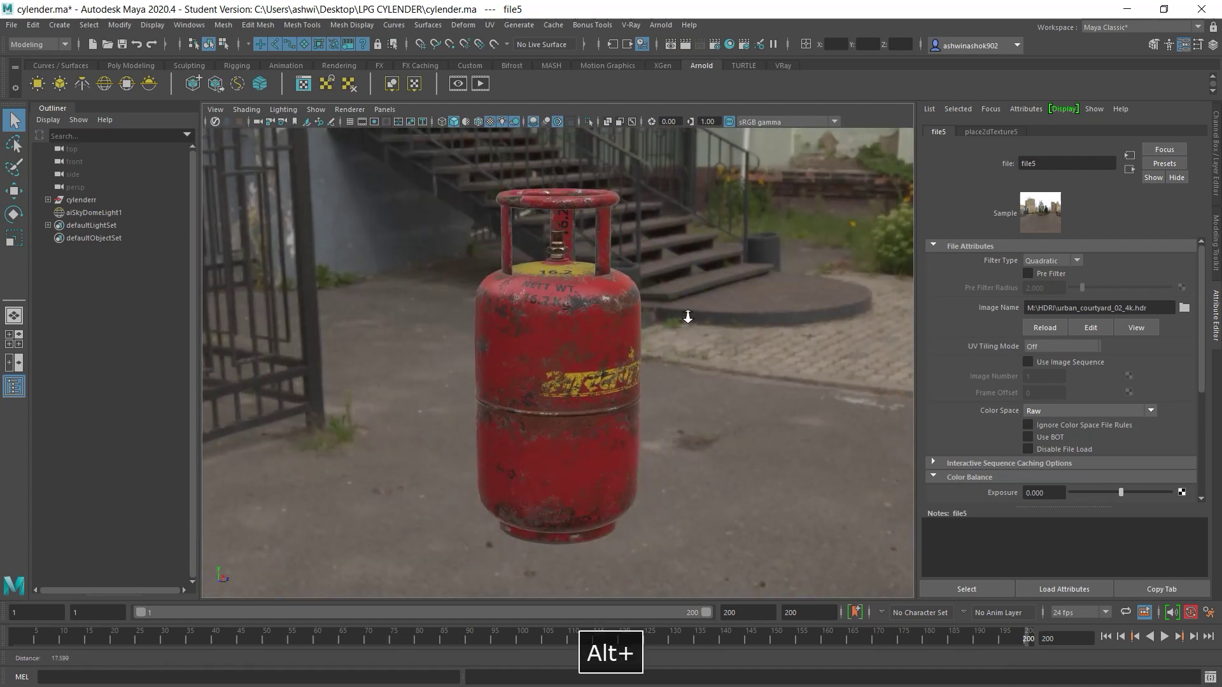
Open the Arnold RenderView, start a live render of the perspective camera and move the render window off the cylinder.
left_click(685, 315)
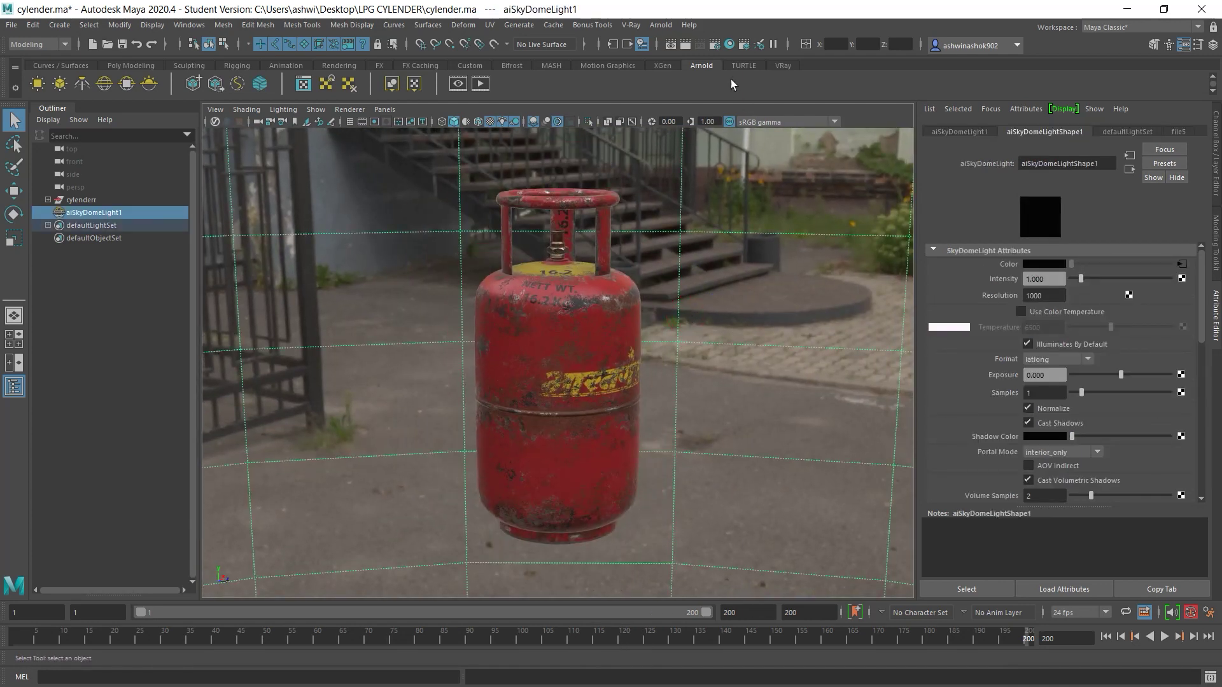
left_click(662, 26)
left_click(686, 63)
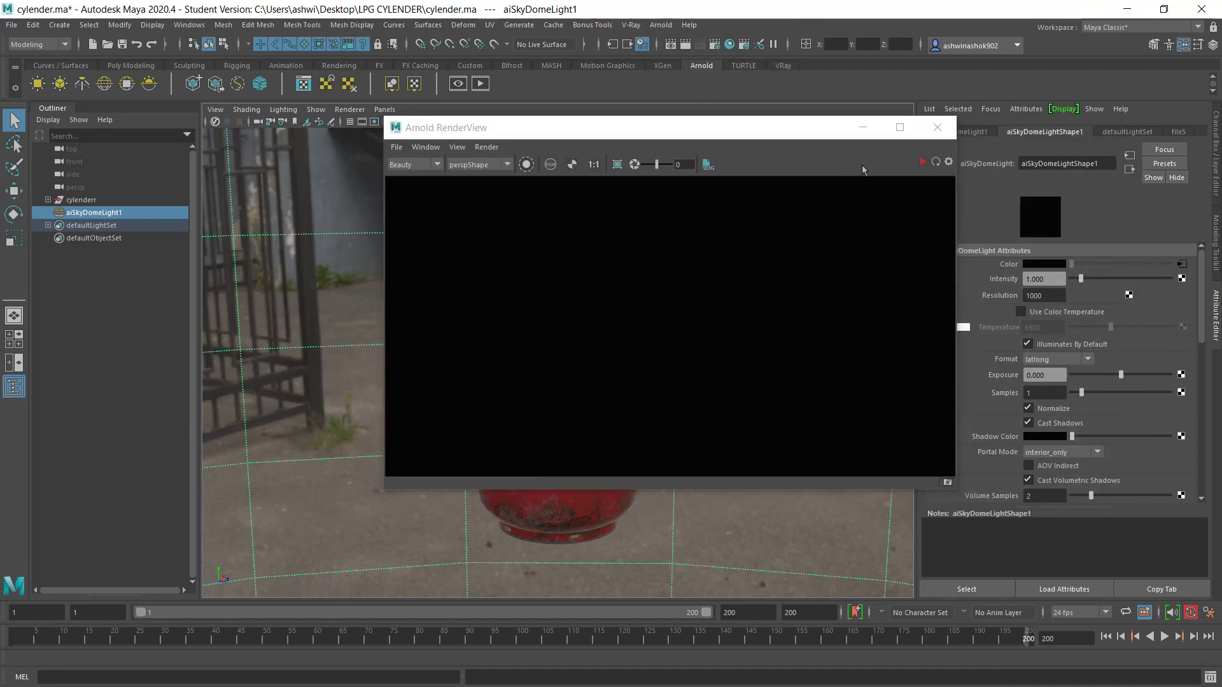
left_click(923, 163)
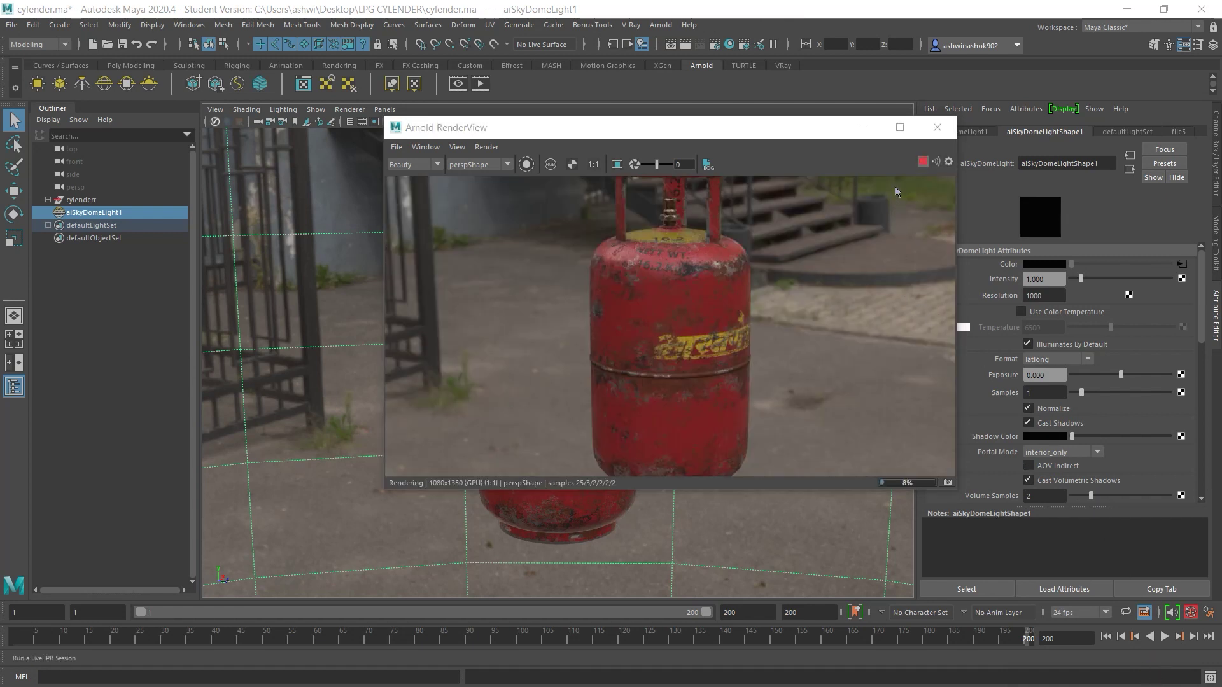
left_click_drag(644, 118, 873, 118)
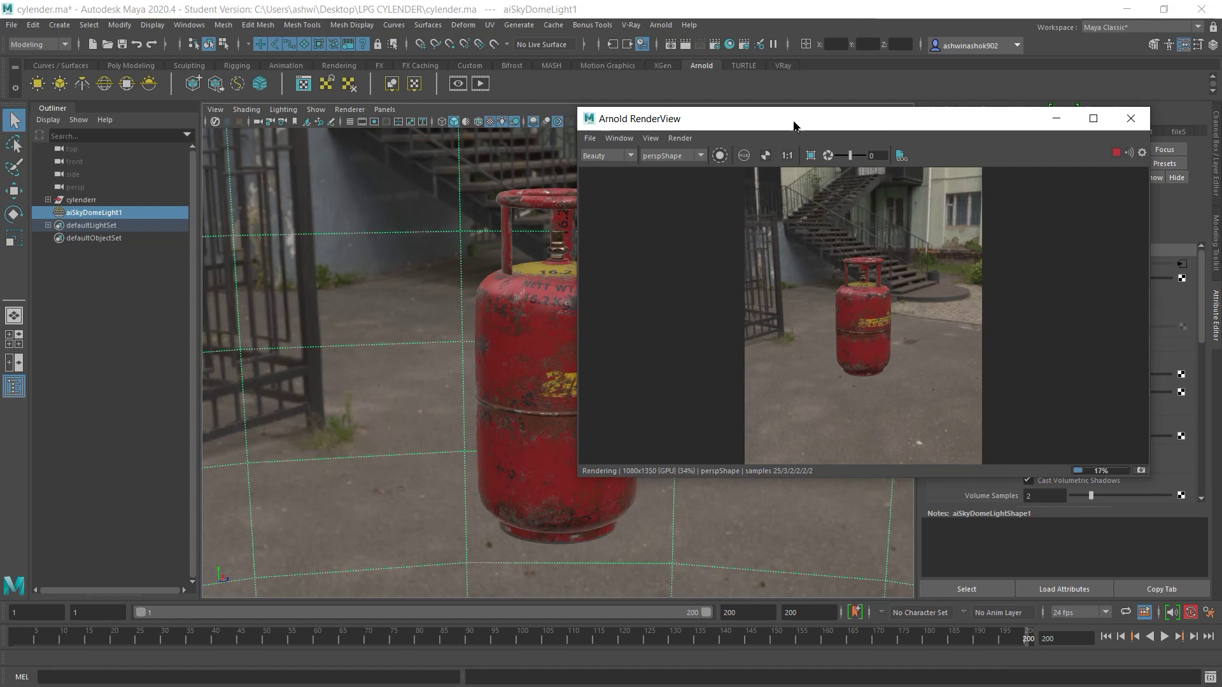
Set the scene's renderer to Arnold Renderer in the render settings and check the output image size.
left_click(715, 46)
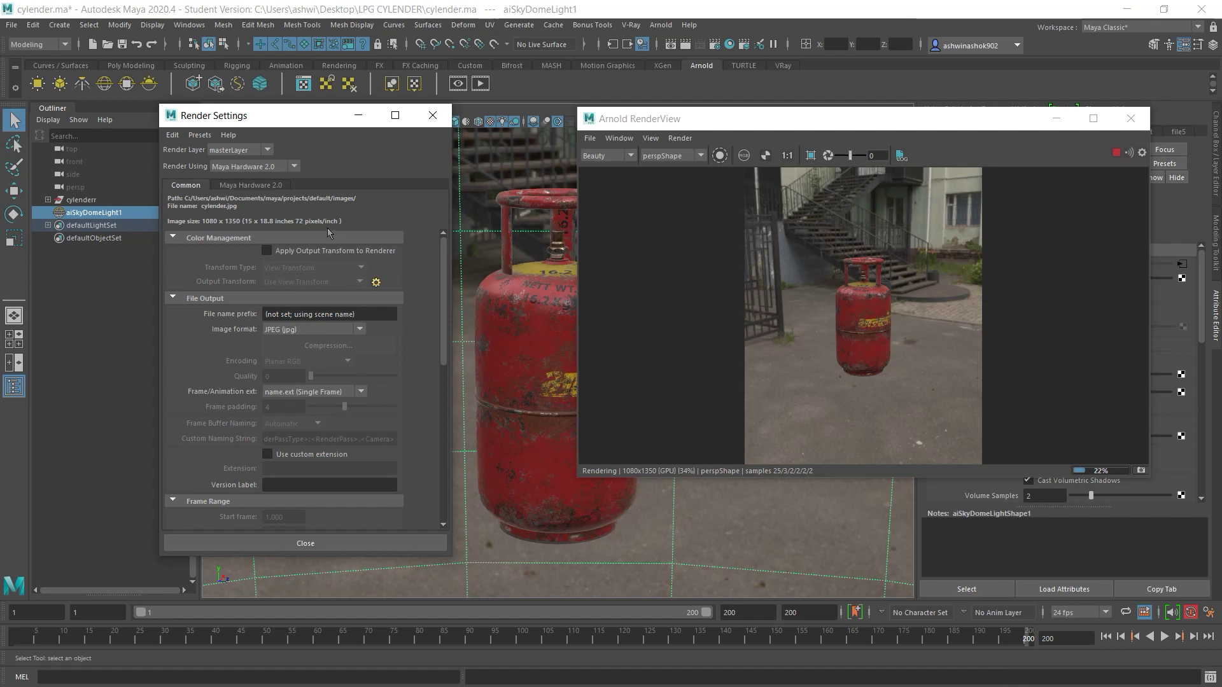
left_click(276, 170)
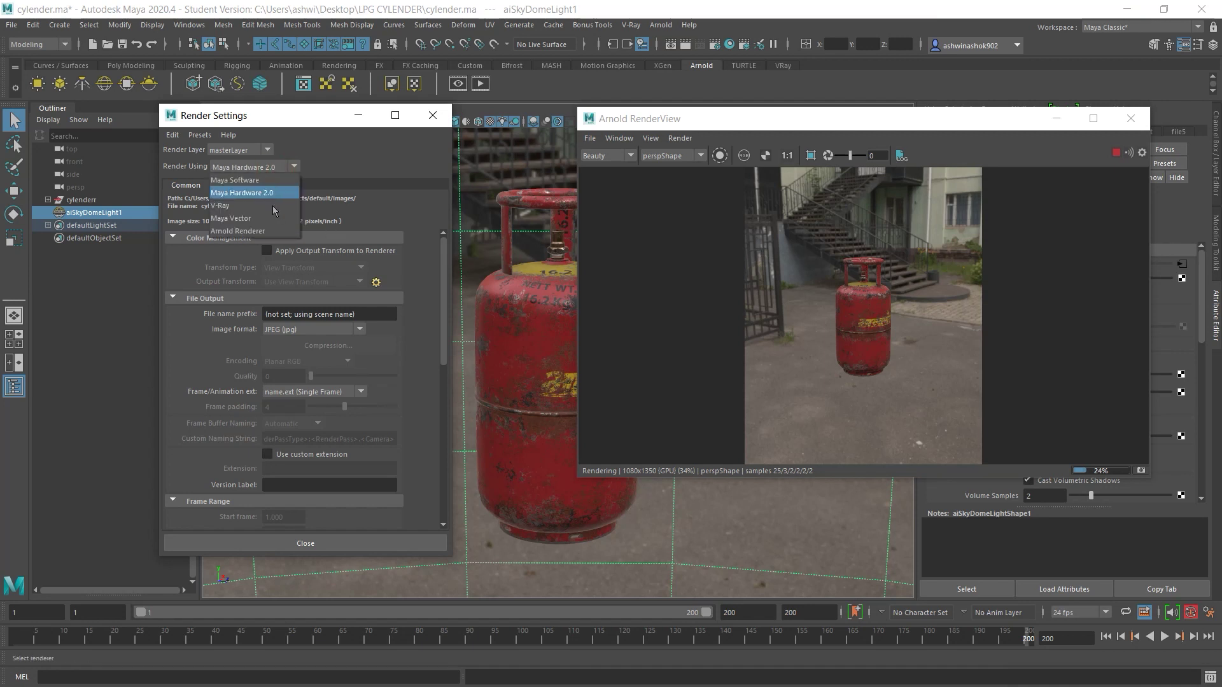
left_click(265, 231)
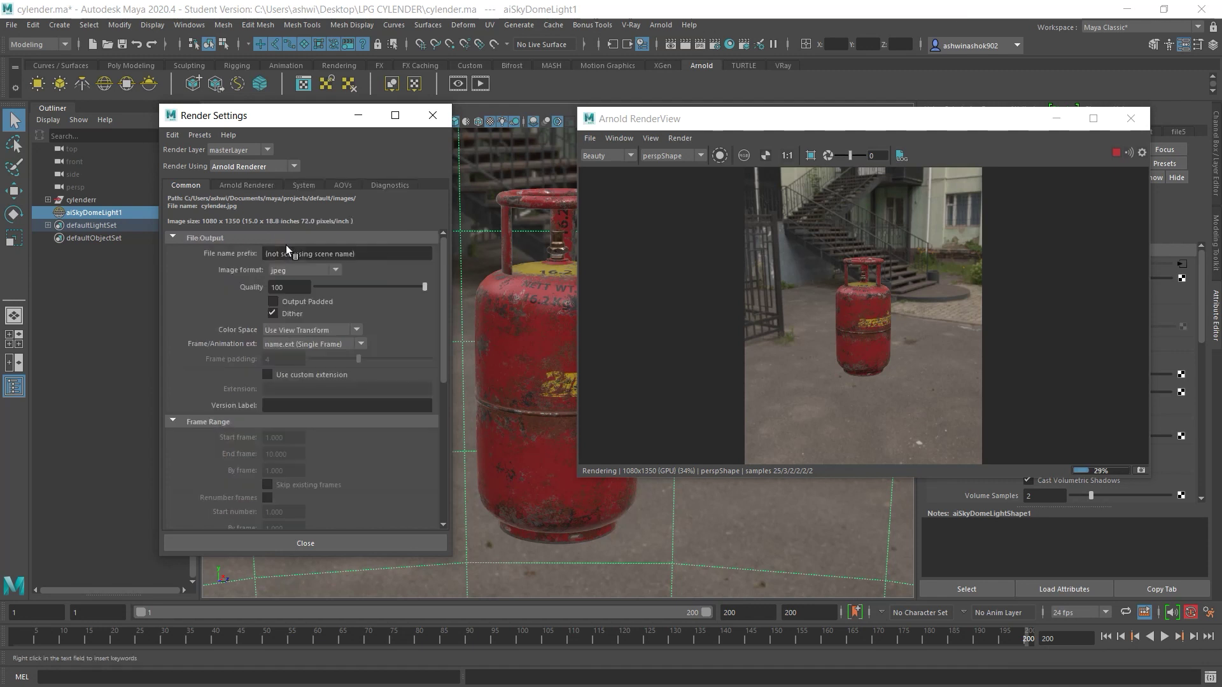
scroll(326, 347, "down", 5)
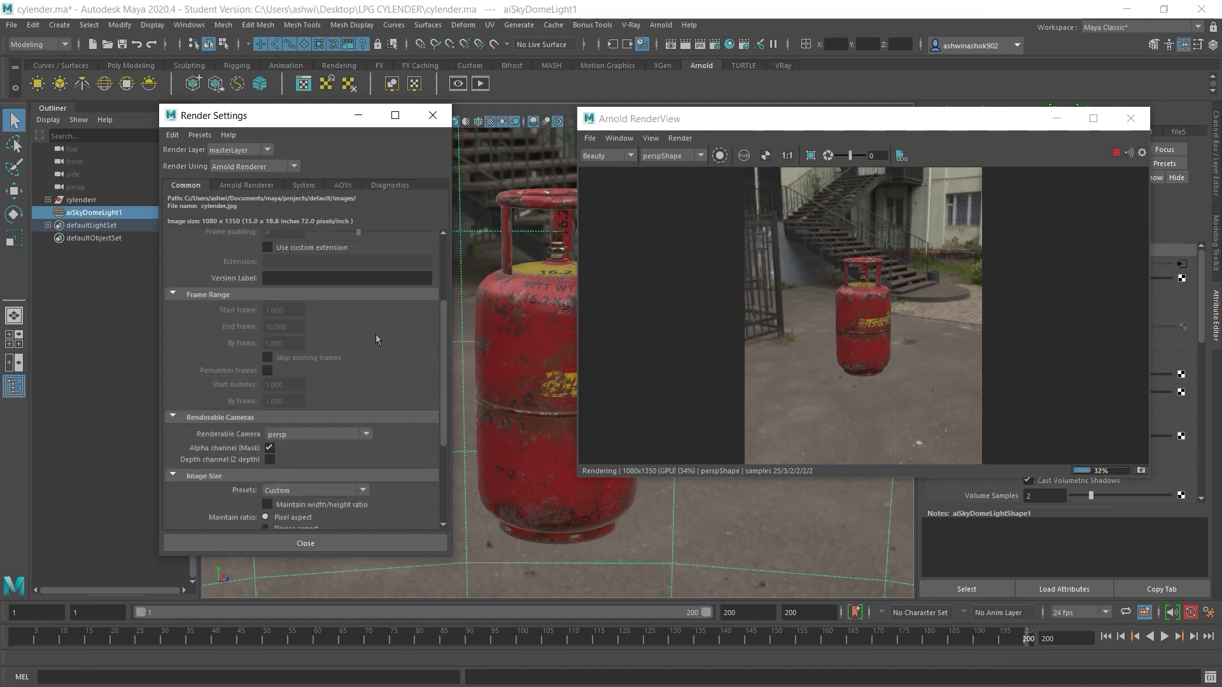
scroll(327, 361, "down", 5)
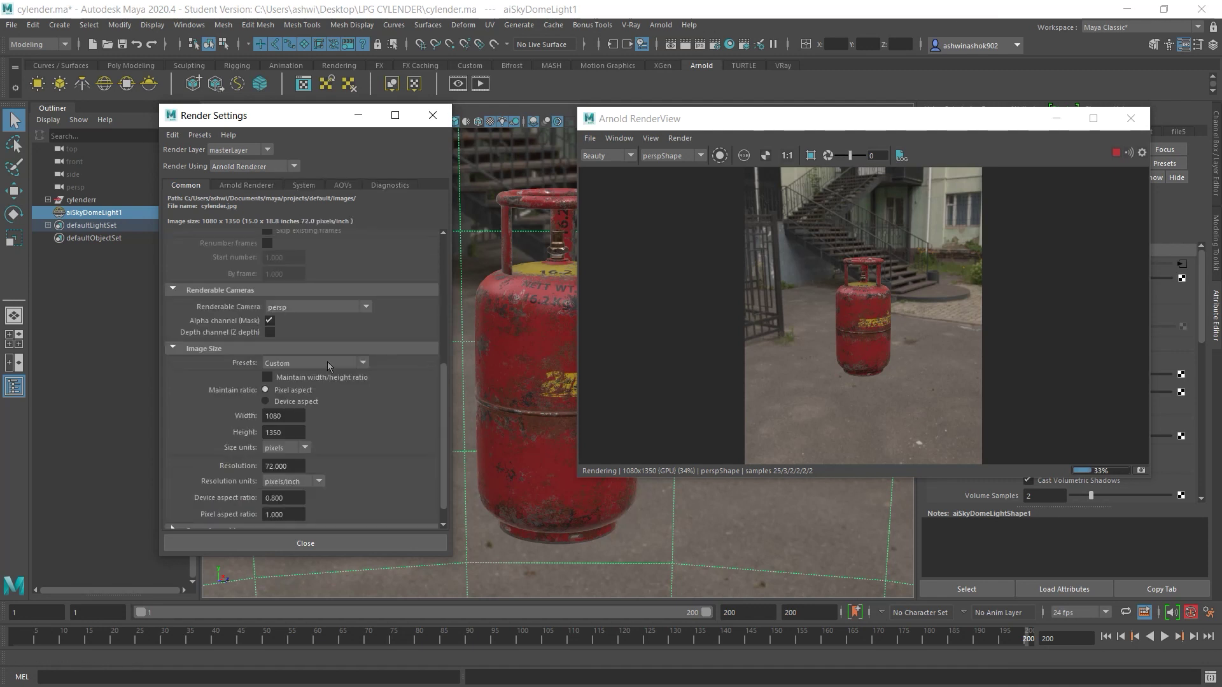
left_click(296, 416)
left_click(286, 431)
left_click(341, 454)
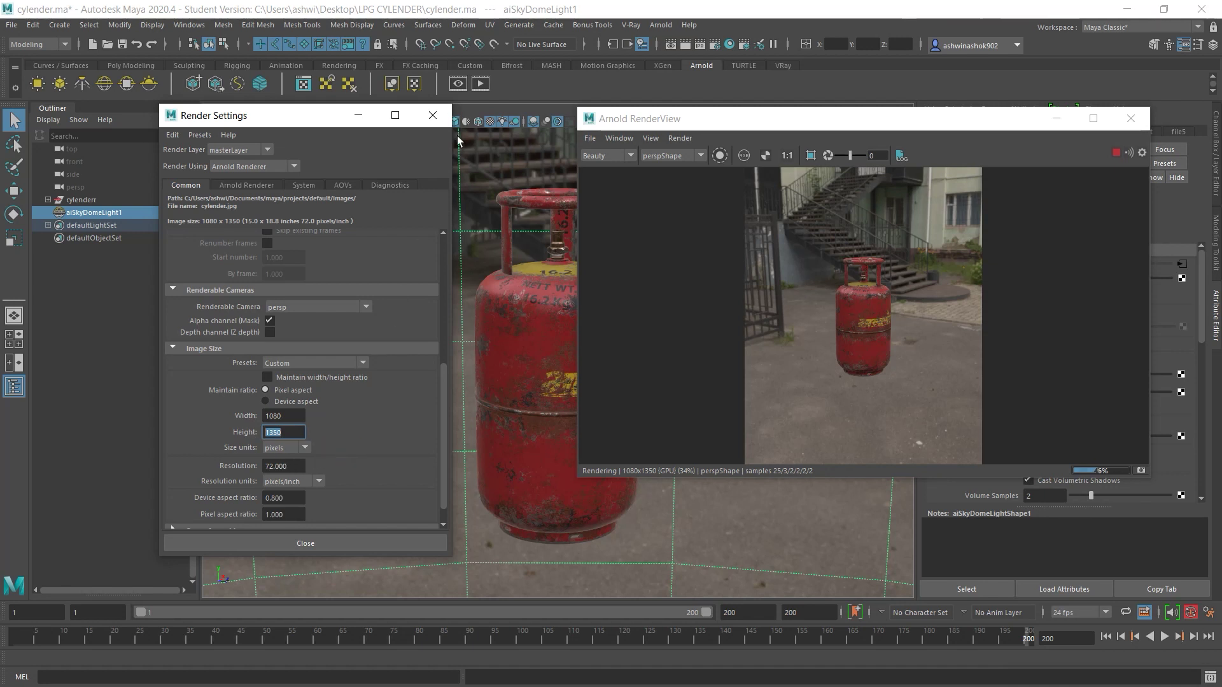
left_click(433, 115)
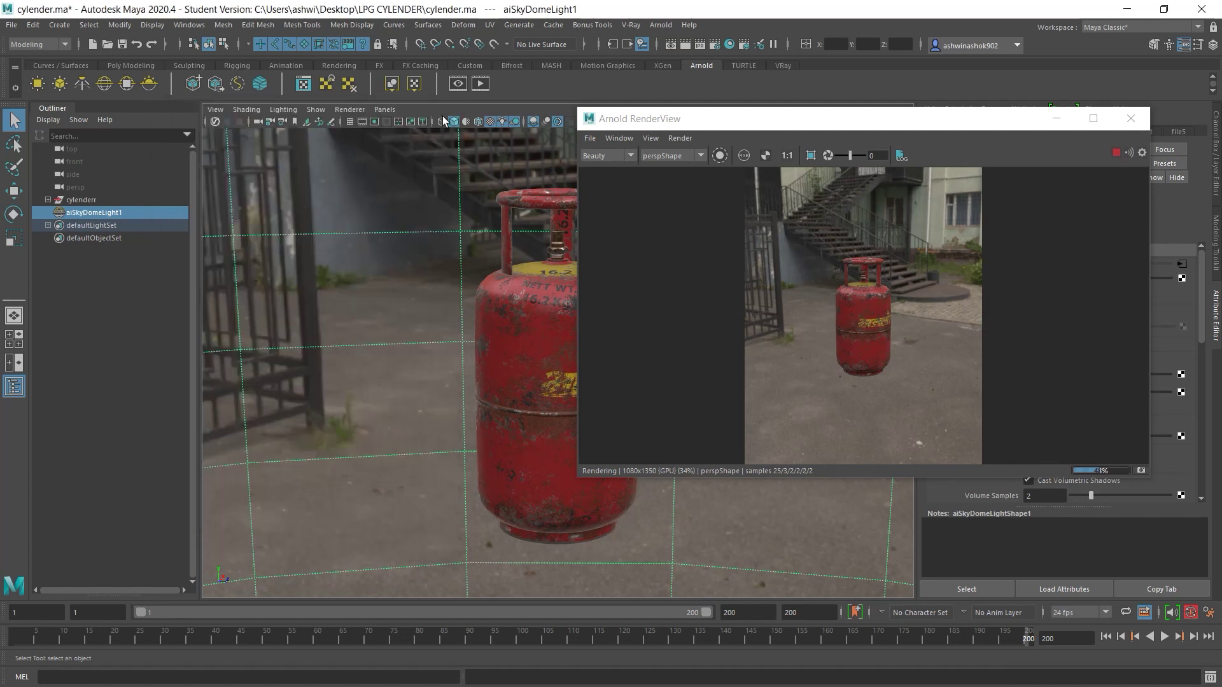
Inspect the cylinder closer and from several angles in the enlarged live render.
left_click(679, 138)
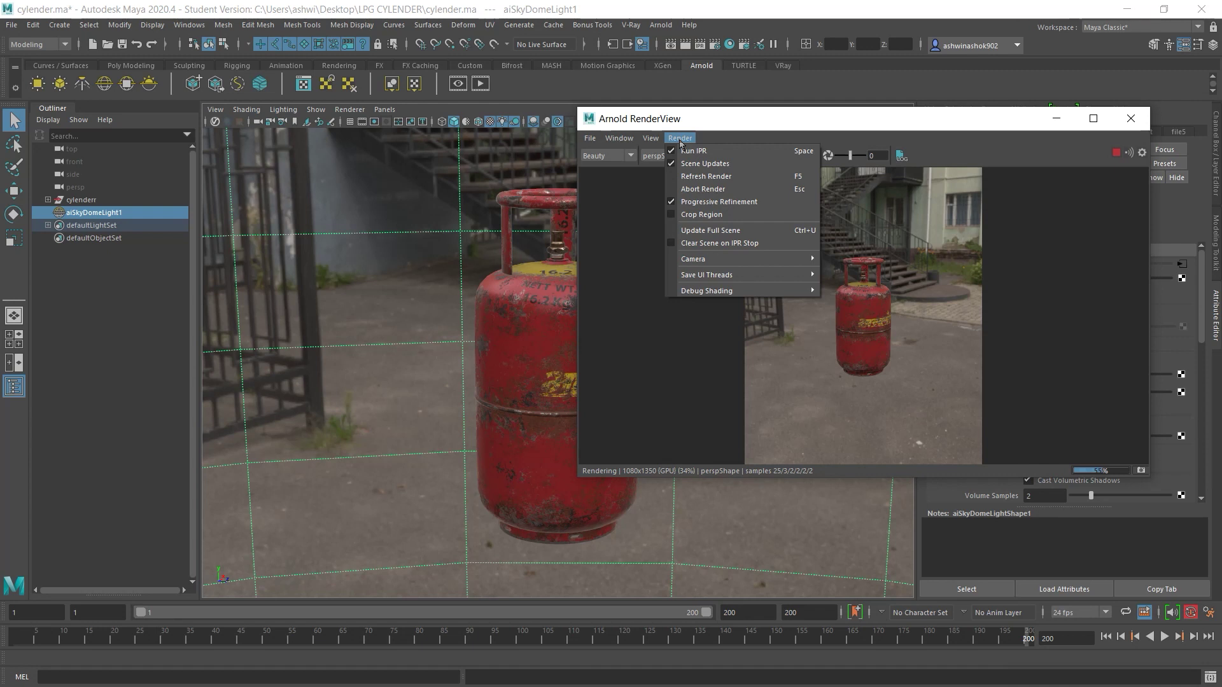
left_click(679, 138)
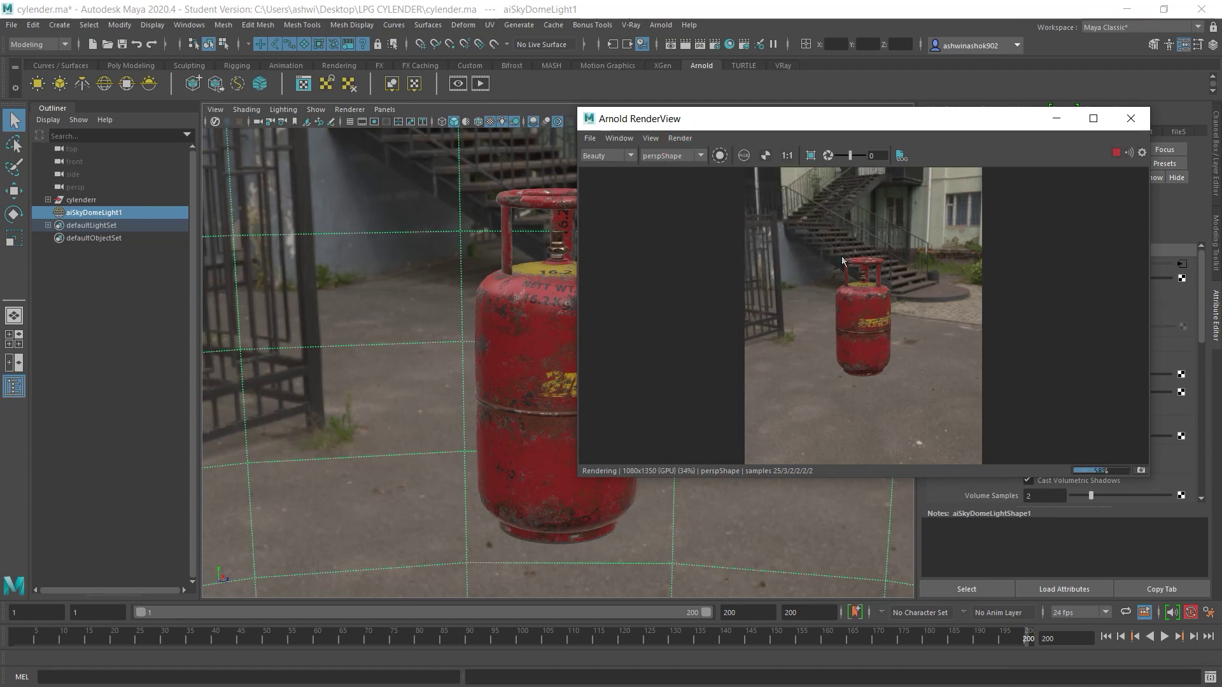
left_click_drag(899, 388, 960, 415, "alt")
right_click_drag(958, 410, 1193, 426, "alt")
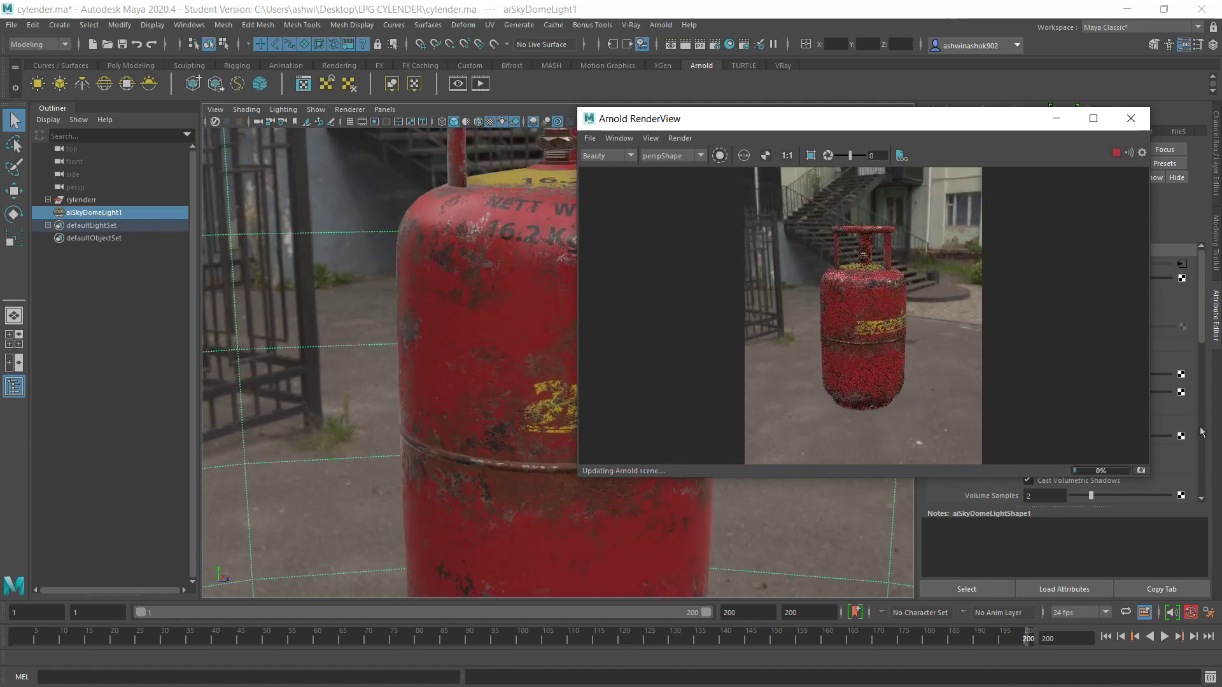
left_click_drag(410, 398, 463, 406, "alt")
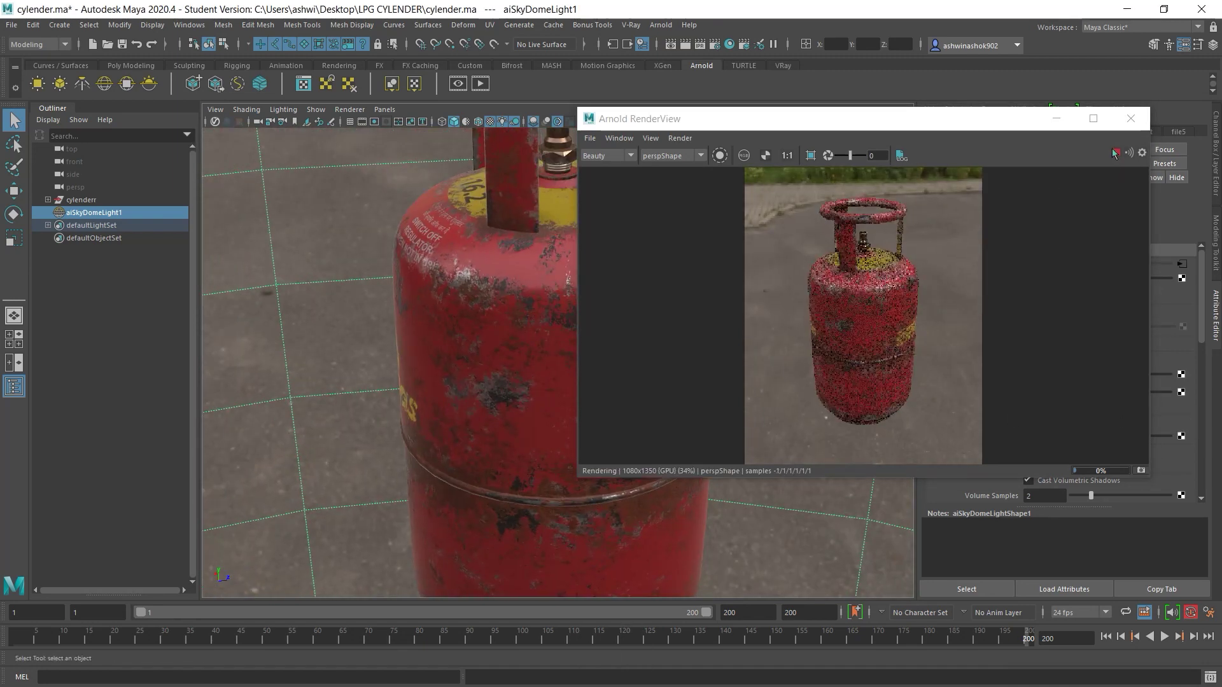
left_click(1093, 118)
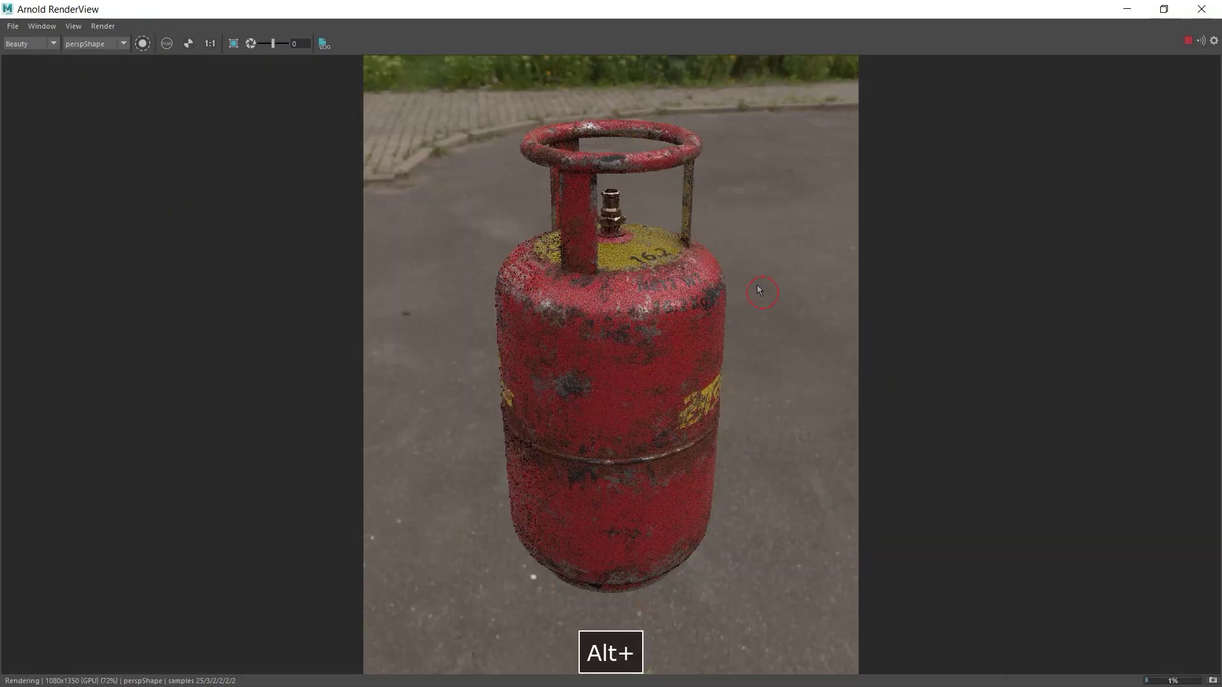
left_click_drag(754, 270, 835, 294, "alt")
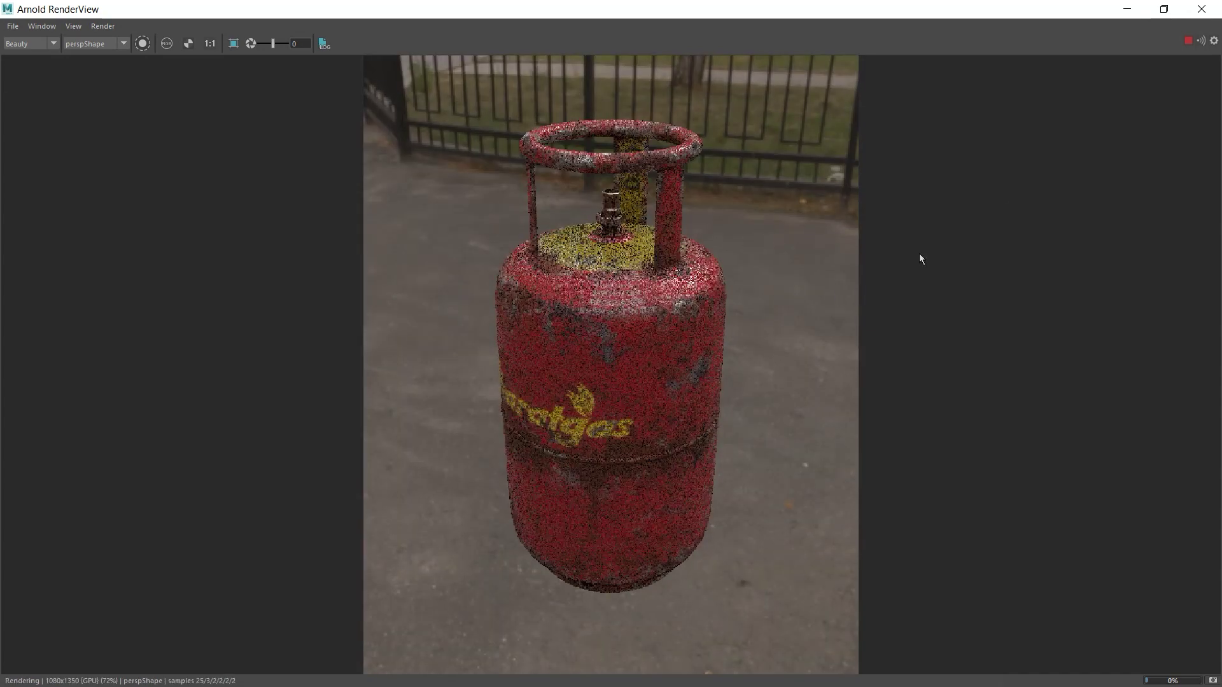
left_click(1164, 9)
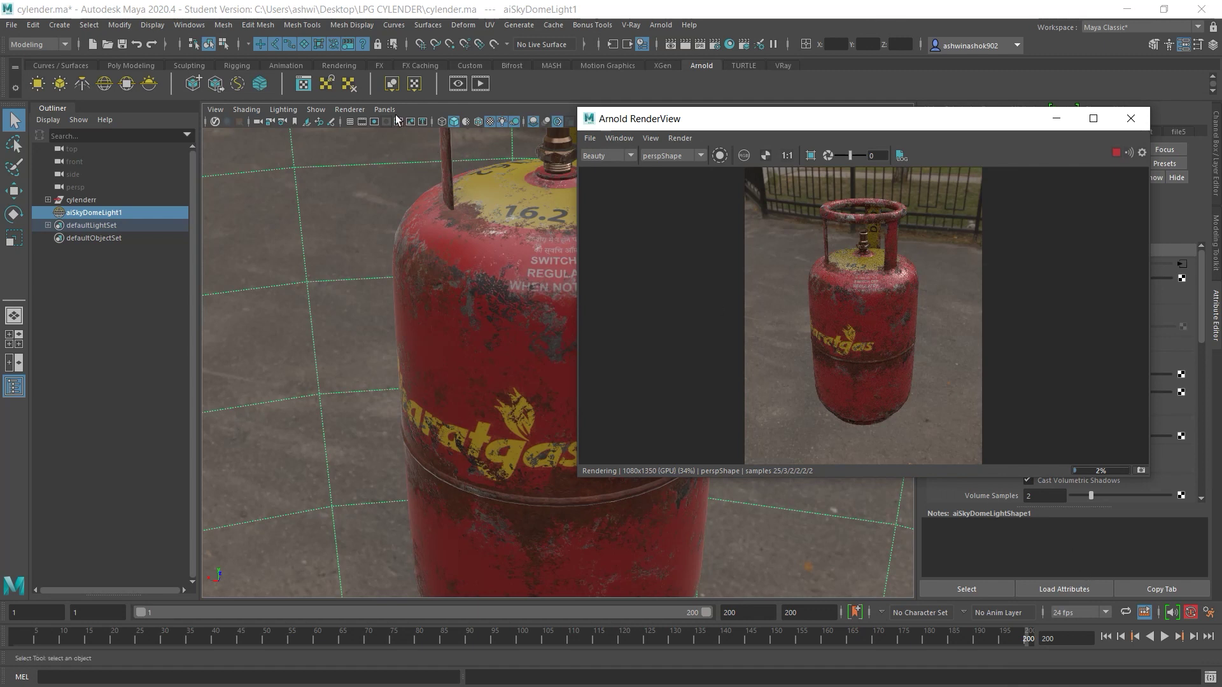
Create a polygon plane beneath the cylinder as a ground and scale it up uniformly by about 19.
left_click(52, 27)
mouse_move(102, 70)
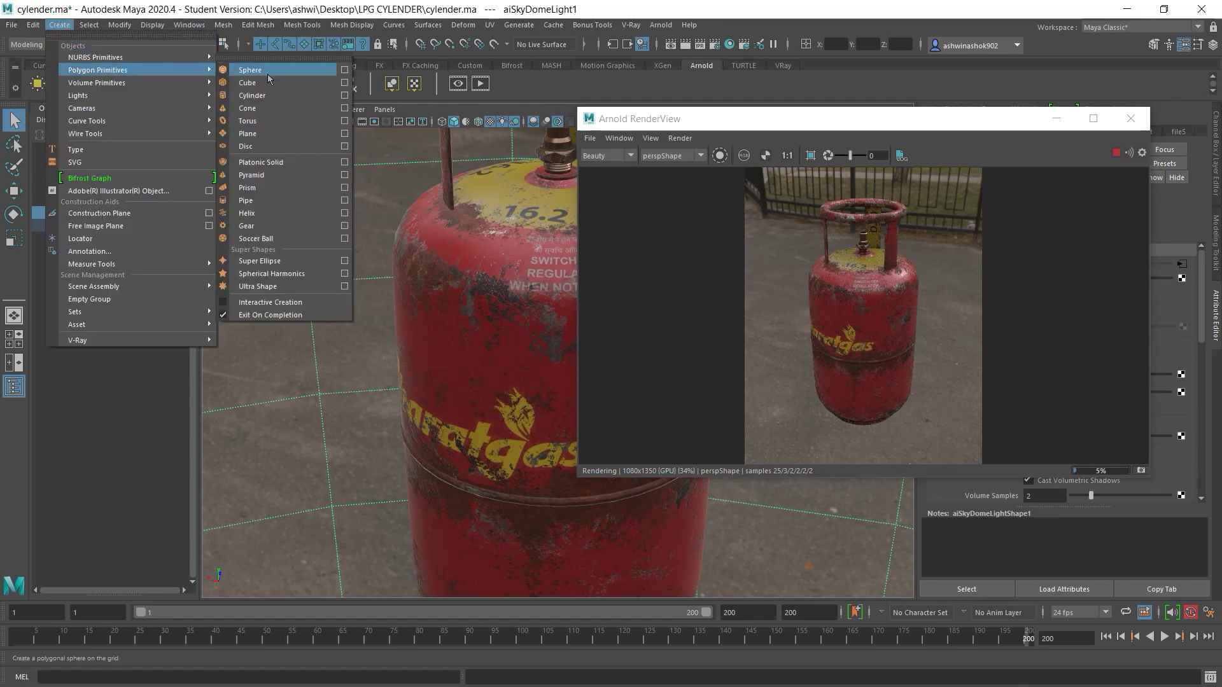
left_click(268, 130)
scroll(503, 392, "down", 2)
scroll(507, 401, "down", 5)
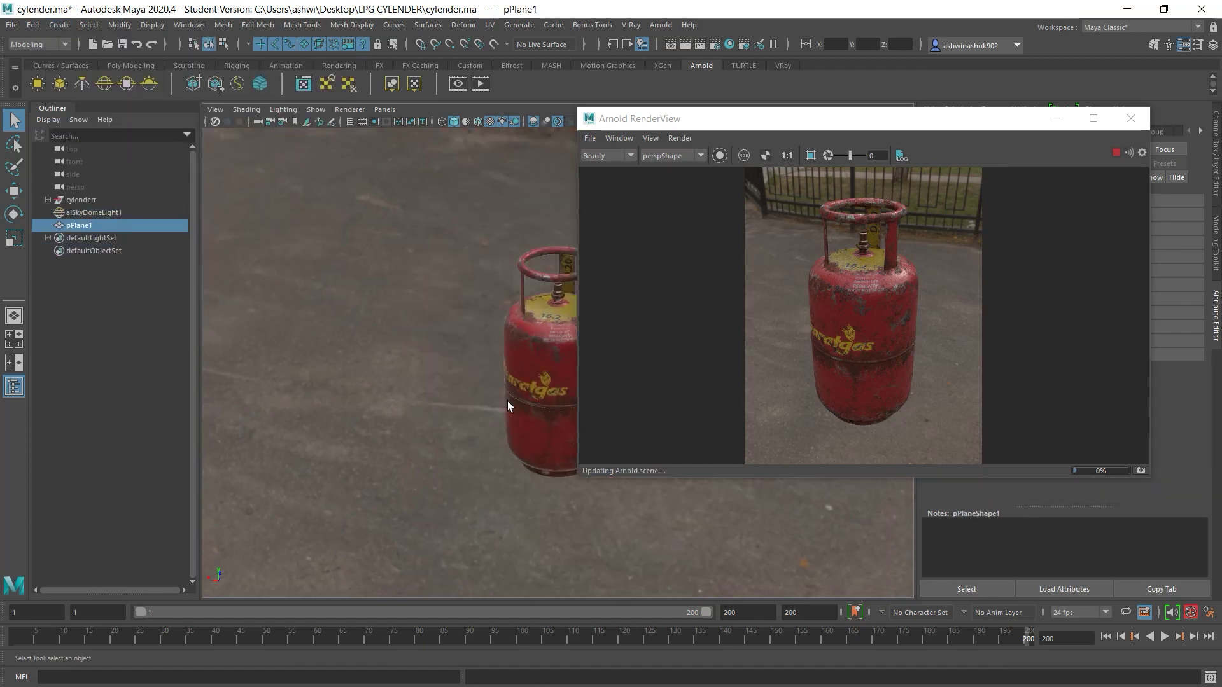
left_click_drag(740, 124, 804, 67)
key("r")
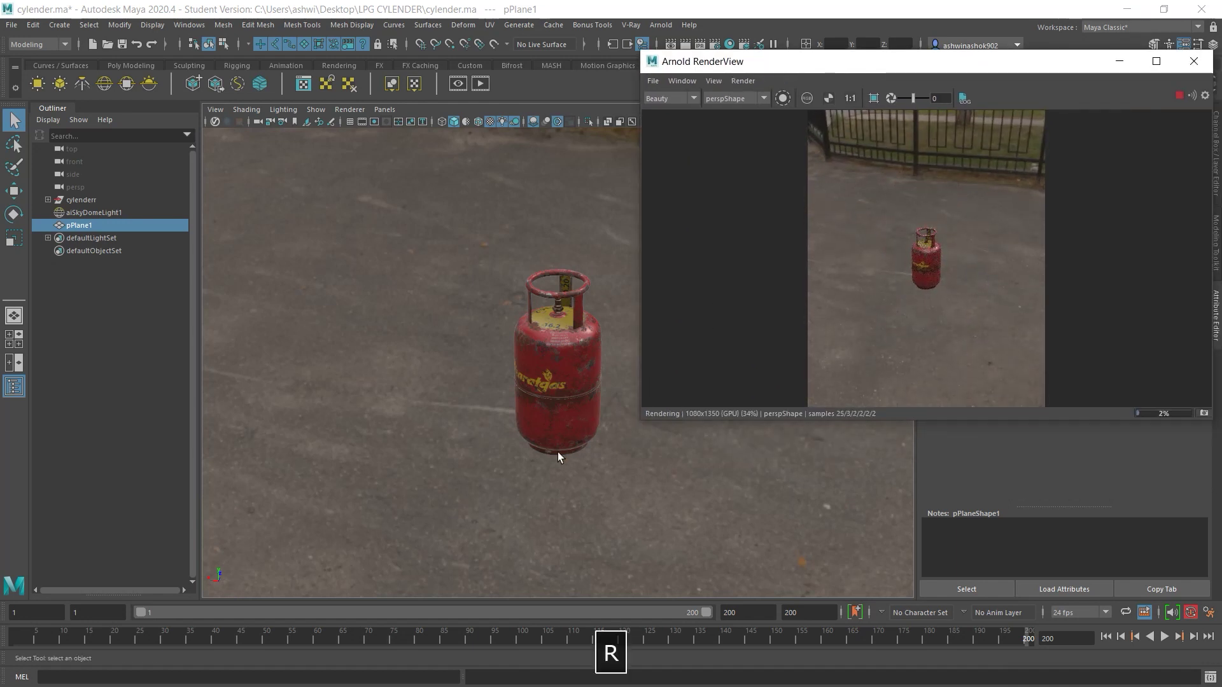
left_click(560, 434)
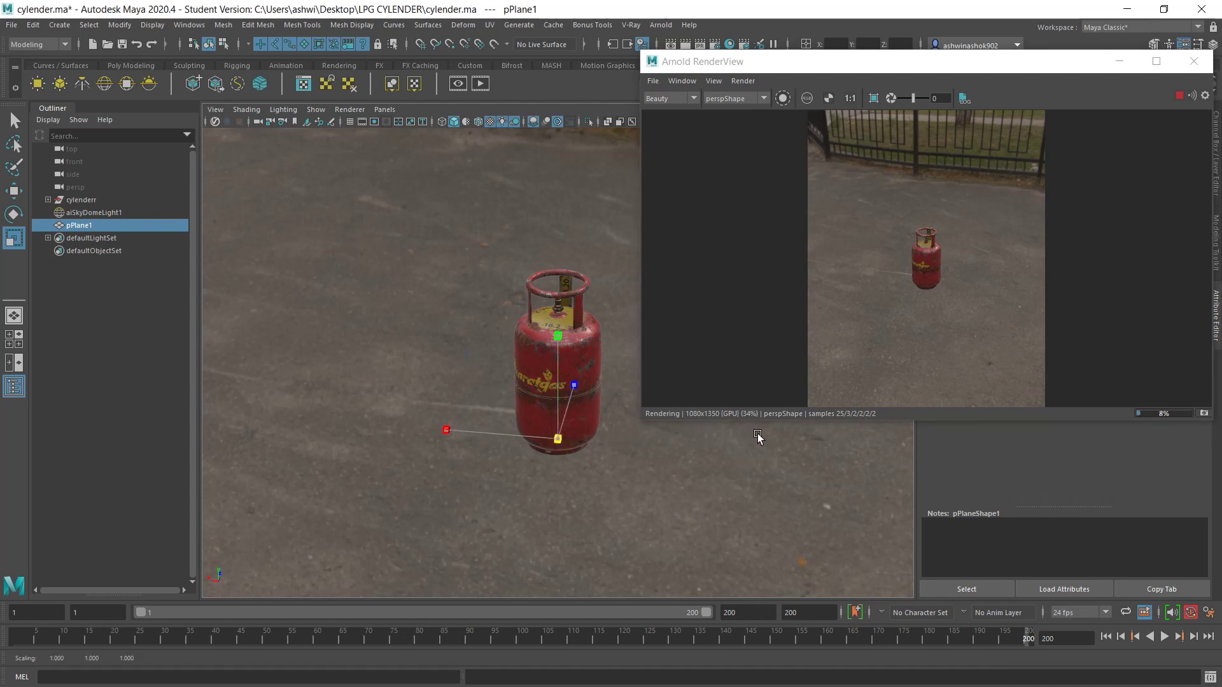
middle_click_drag(763, 434, 980, 439)
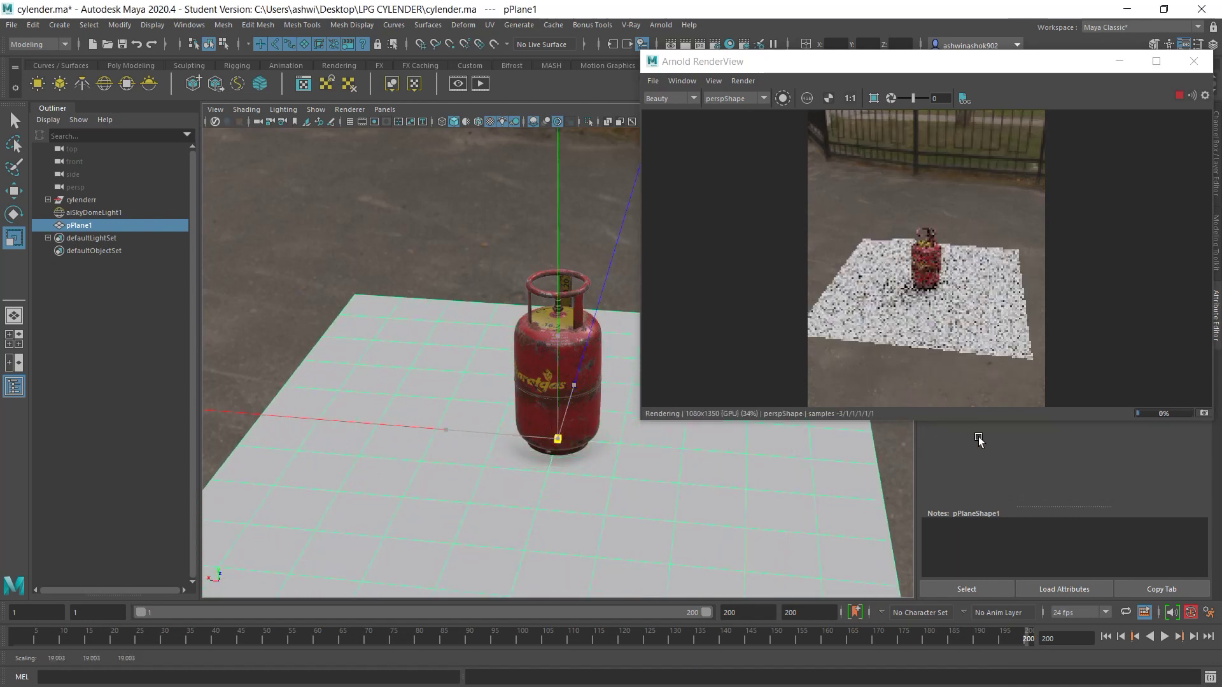
Assign a new Arnold aiShadowMatte material to the ground plane and deselect the plane.
right_click_drag(408, 324, 433, 650)
left_click(441, 374)
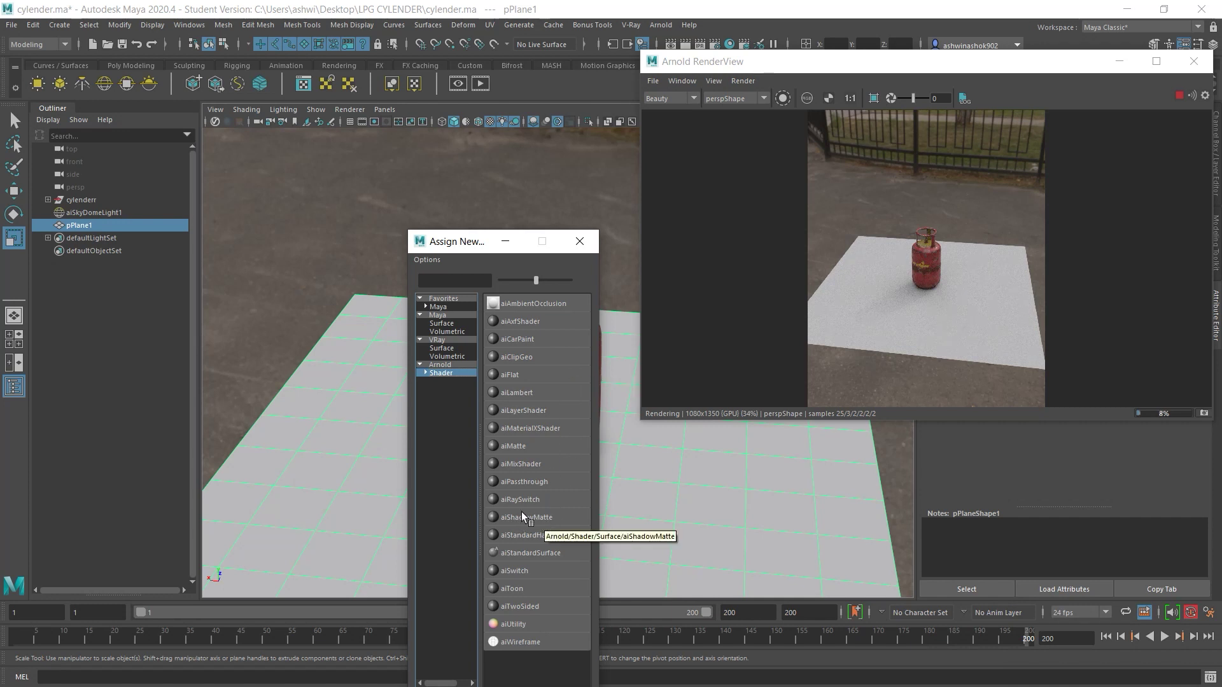
left_click(565, 516)
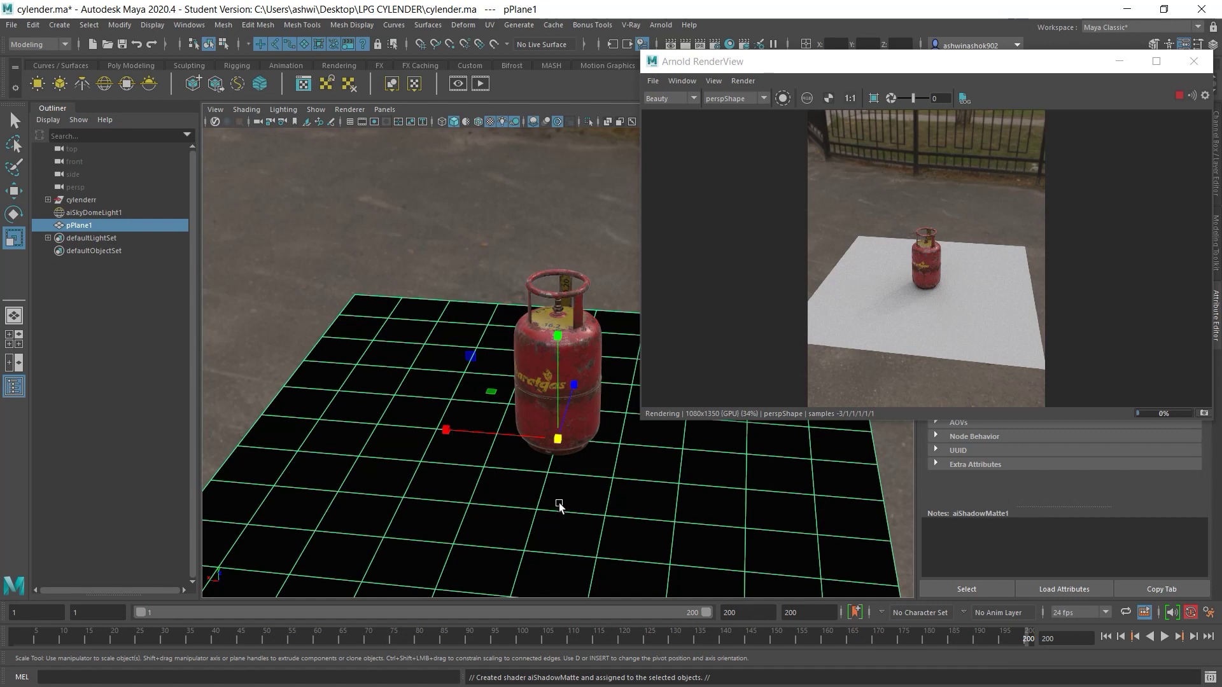
left_click(492, 242)
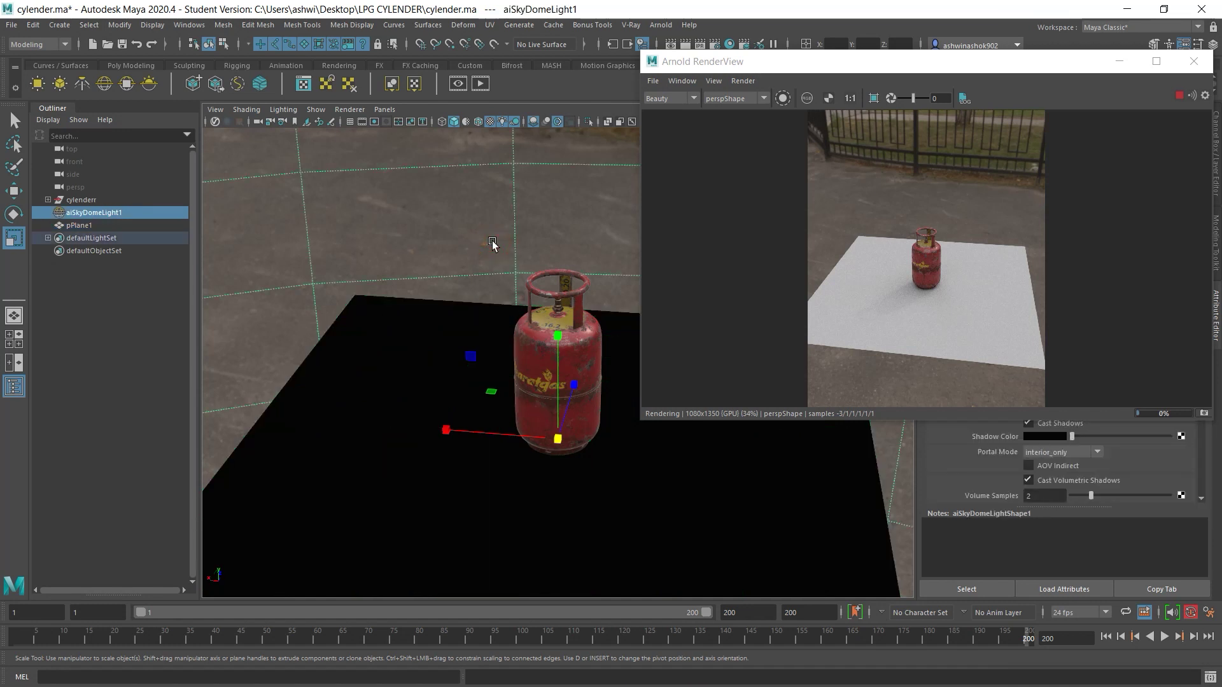
Frame the cylinder's front with its logo up close and examine its ground shadow in the enlarged live render.
left_click_drag(609, 454, 633, 450, "alt")
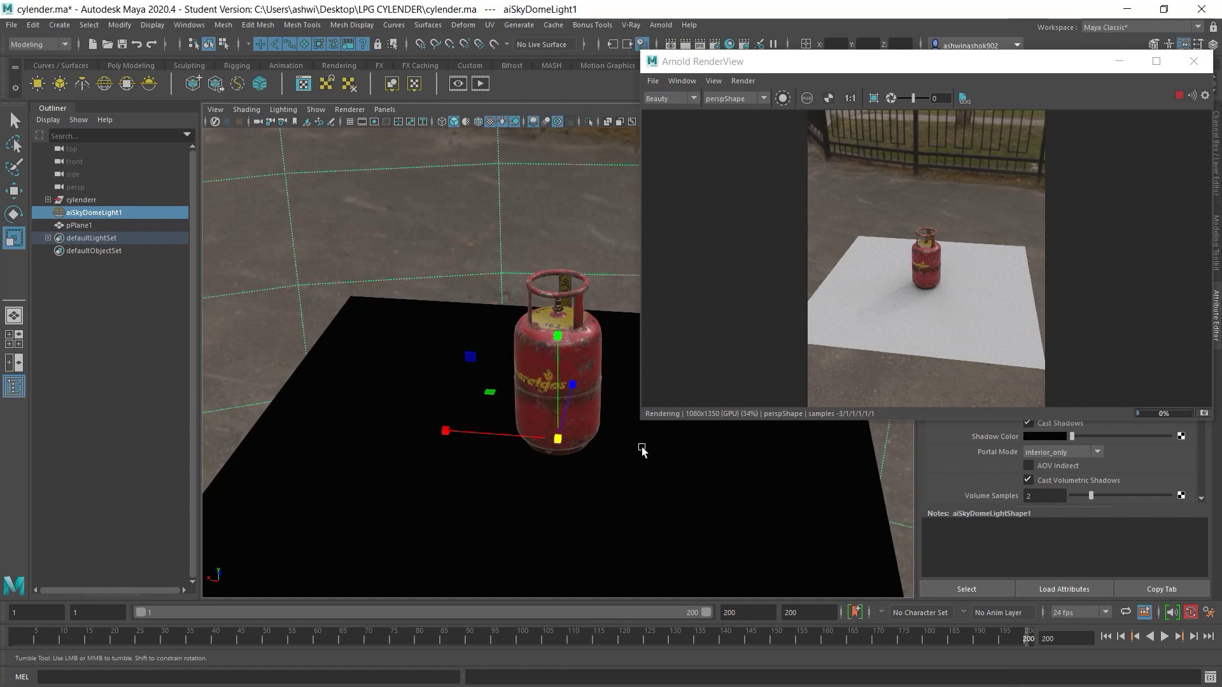
left_click_drag(641, 450, 642, 450, "alt")
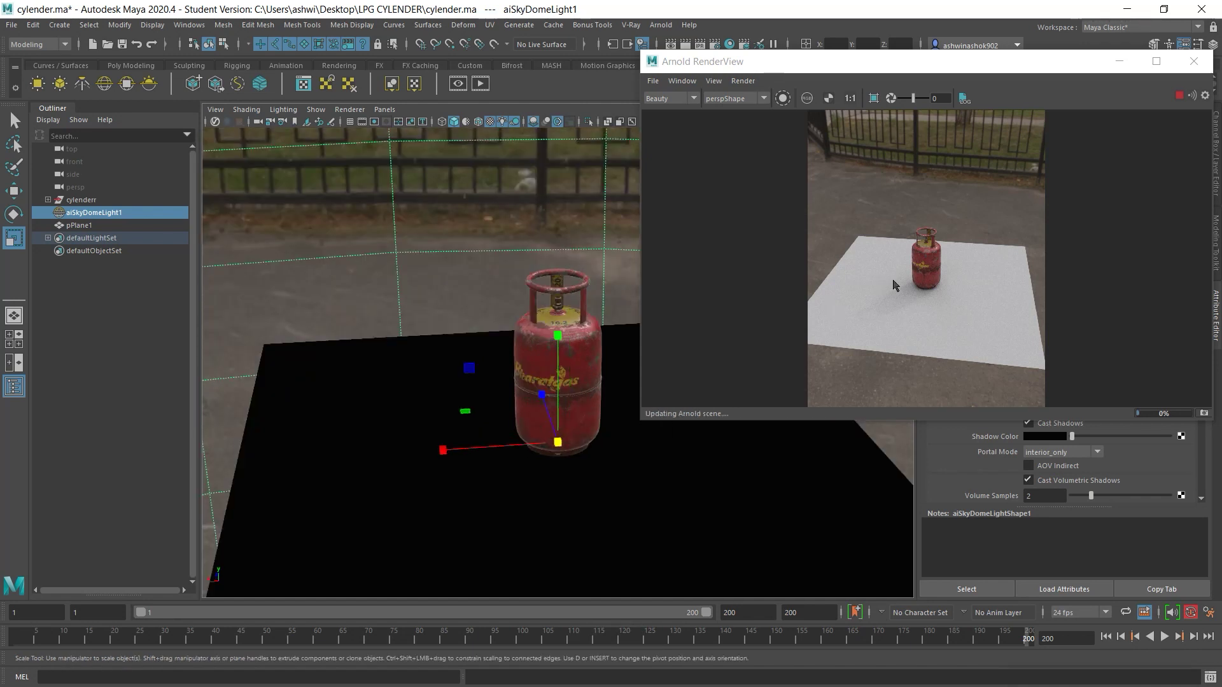
left_click(930, 270)
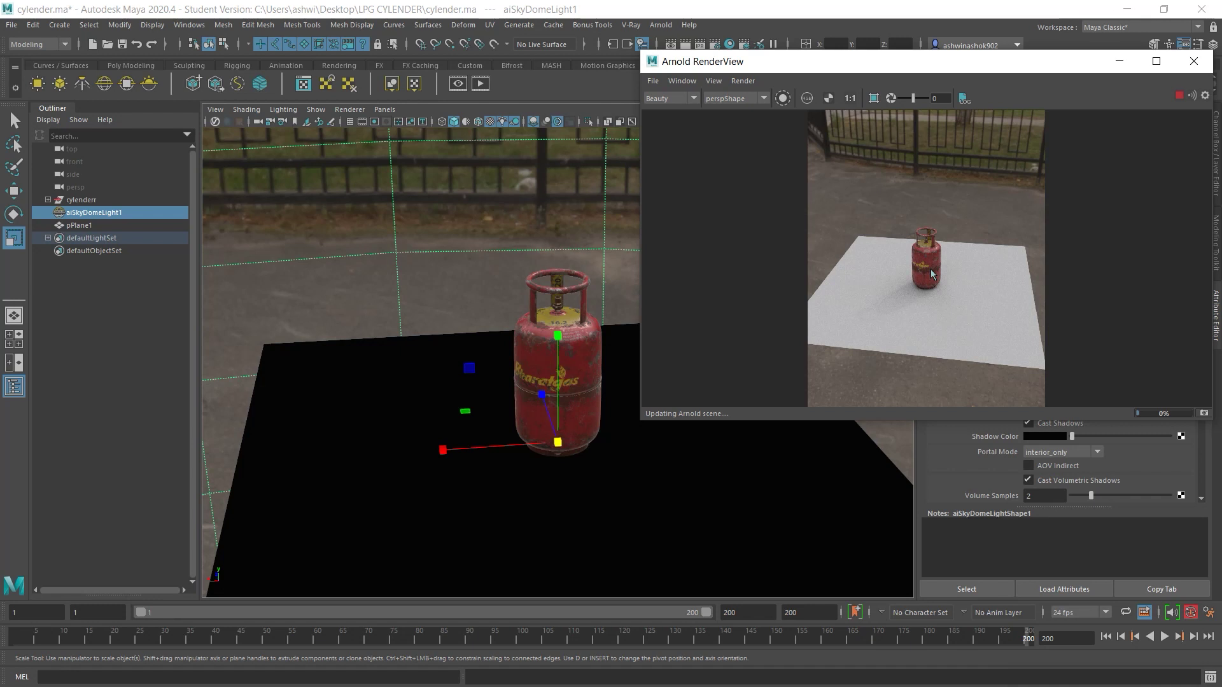
left_click(1155, 678)
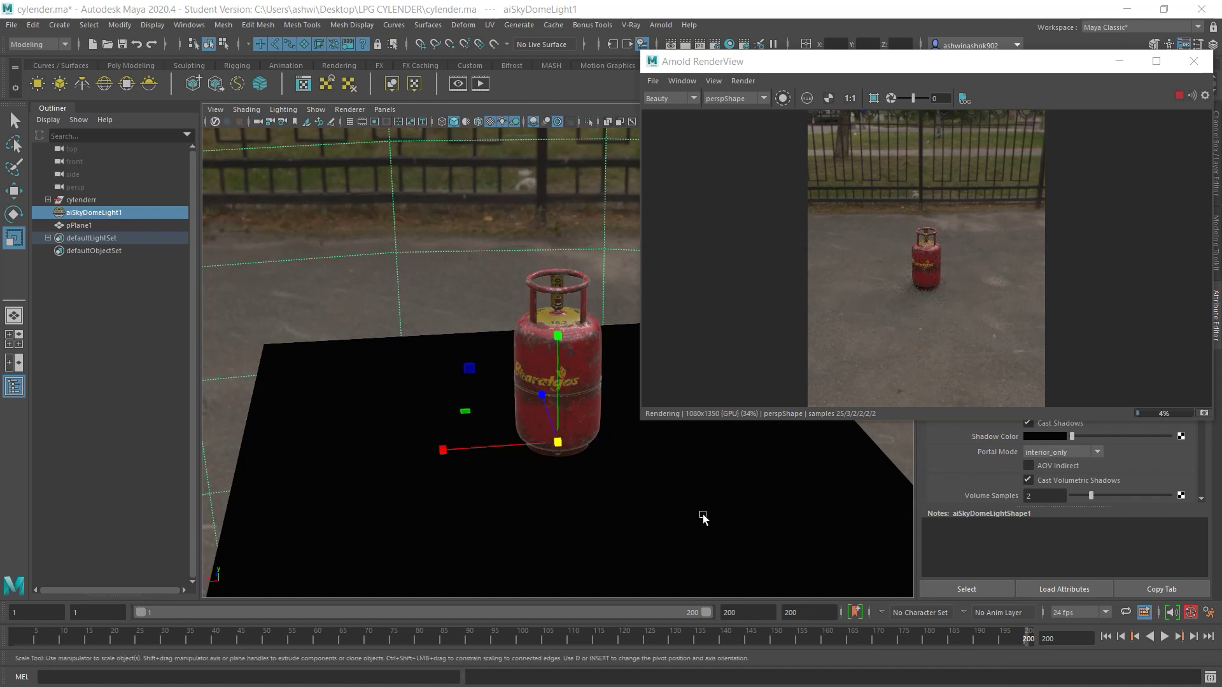
right_click_drag(608, 490, 934, 599, "alt")
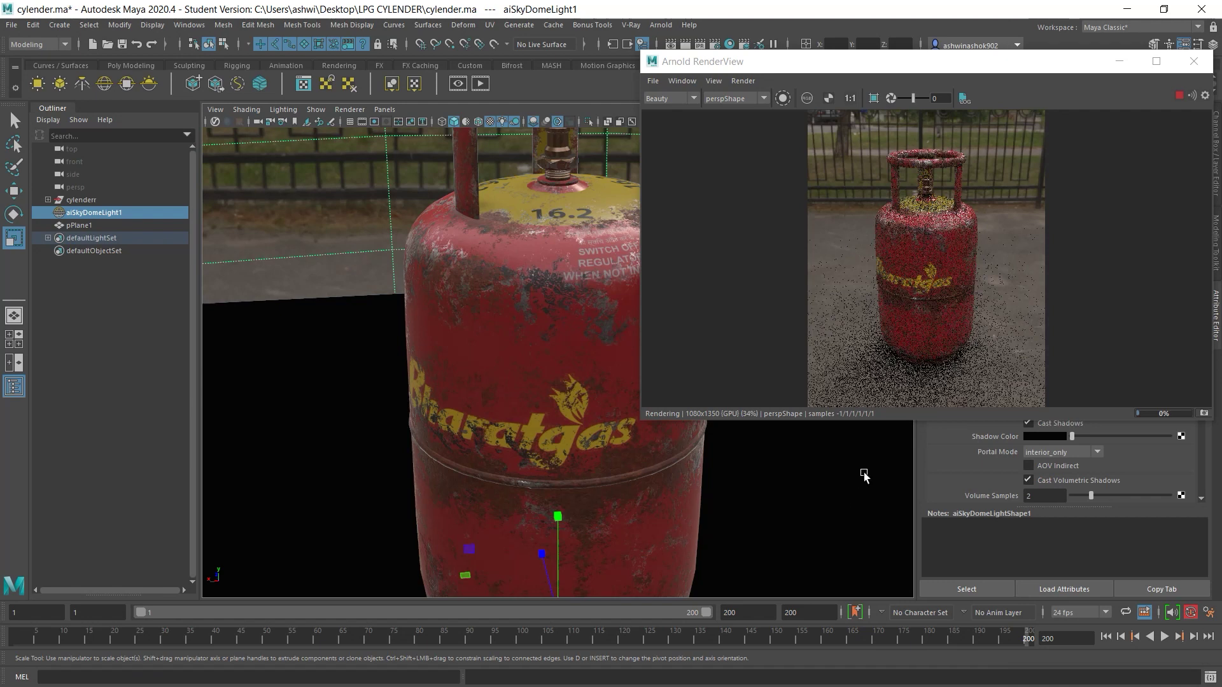
left_click(1157, 61)
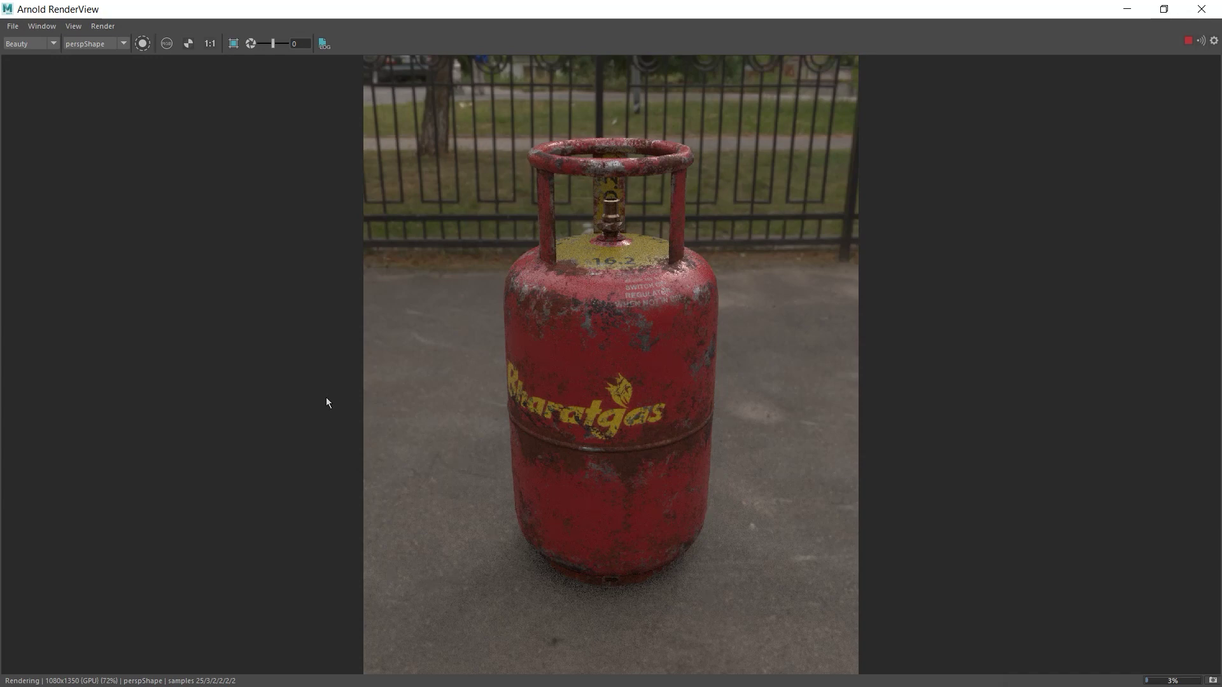
Place a narrowed render window beside the light attributes and raise the skydome light's intensity to about 3.05.
left_click_drag(1042, 9, 586, 125)
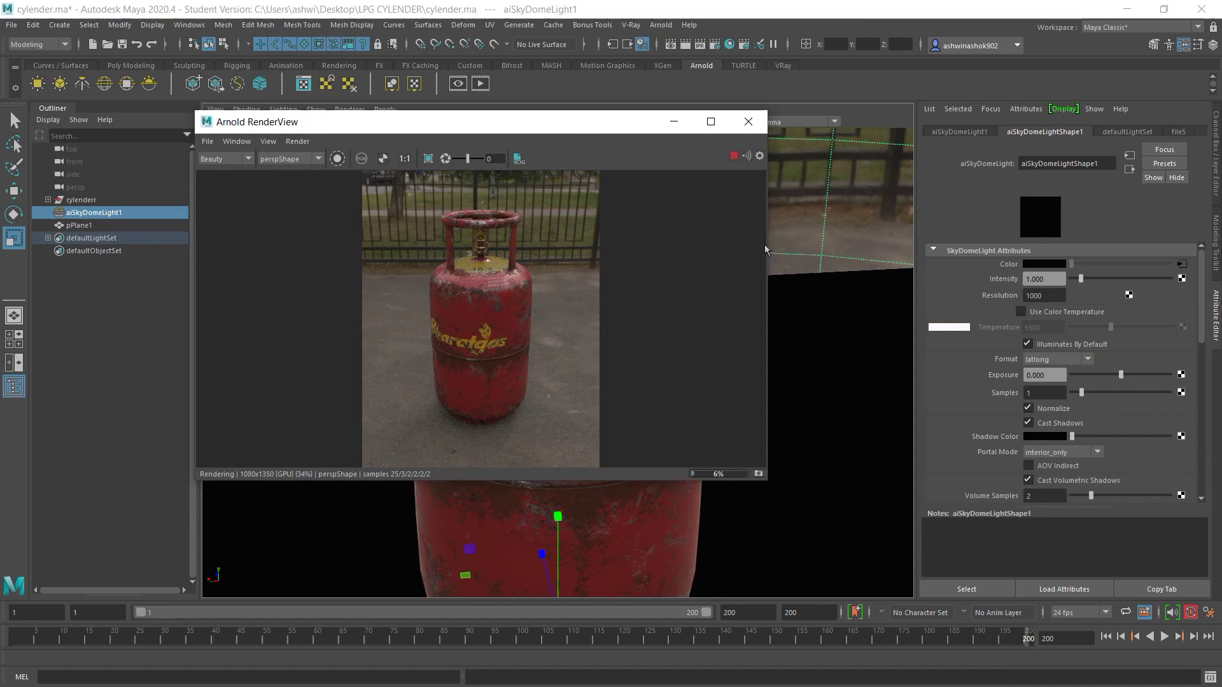
left_click_drag(767, 249, 488, 249)
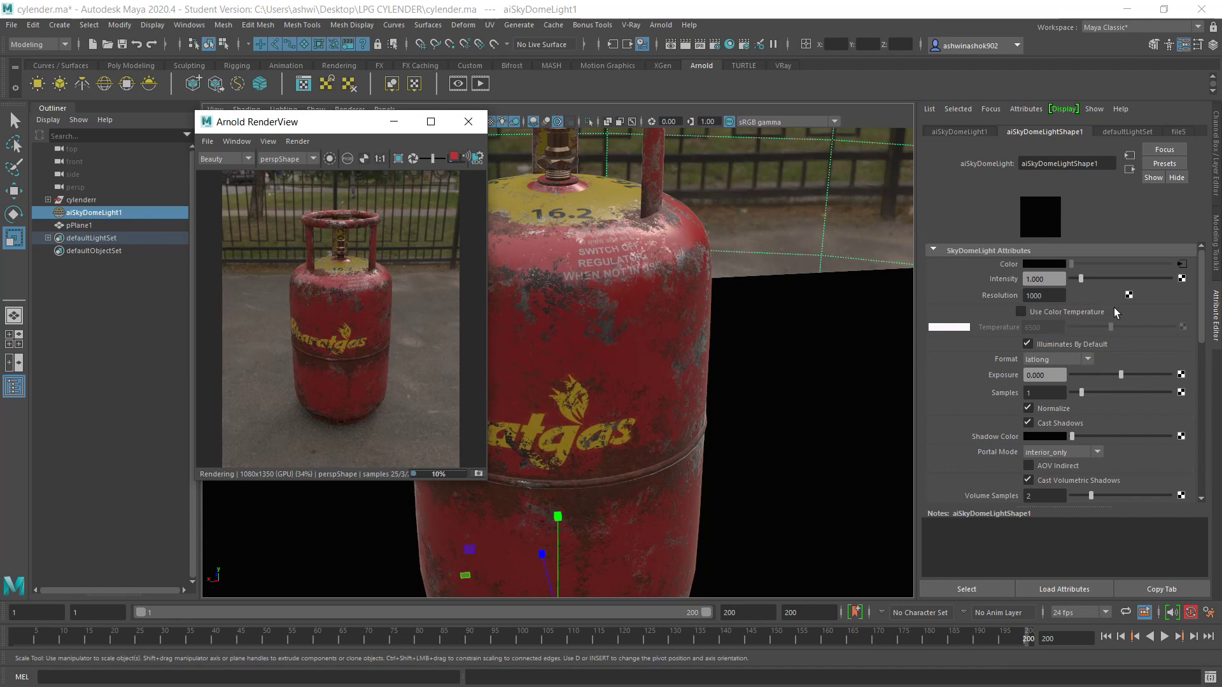
left_click_drag(1080, 278, 1101, 281)
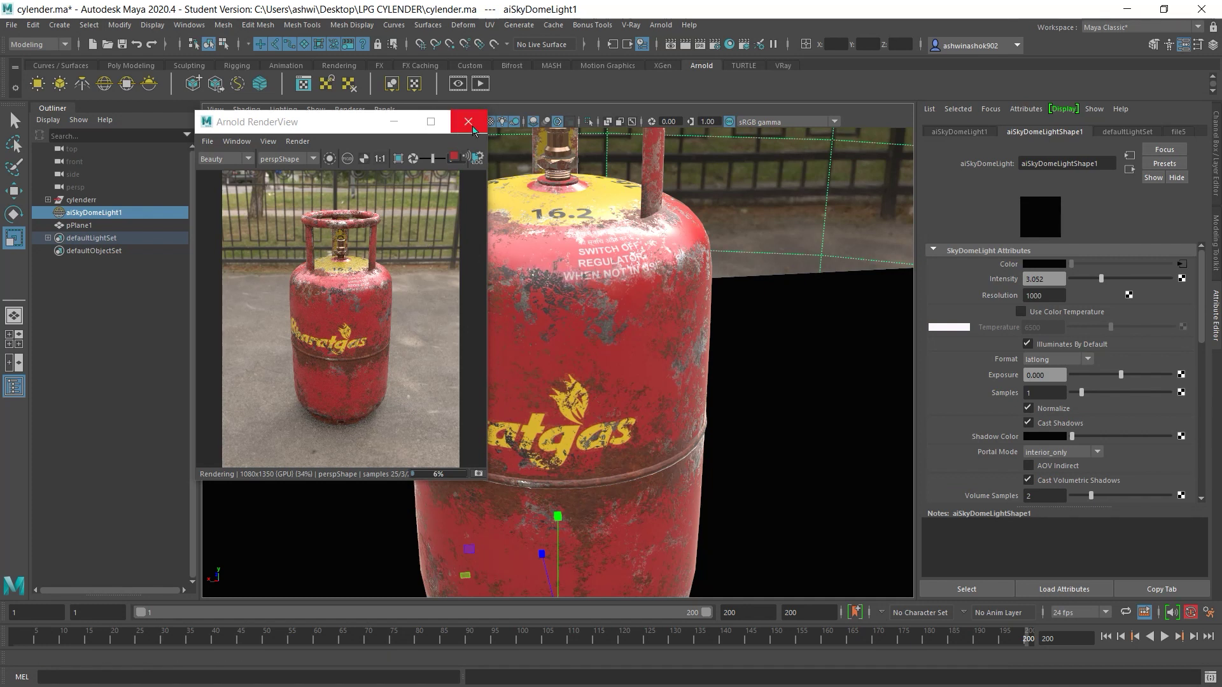
Close the live render, render the current frame with Arnold, and set the rendered image's exposure to 0.03 and gamma to 0.87.
left_click(473, 130)
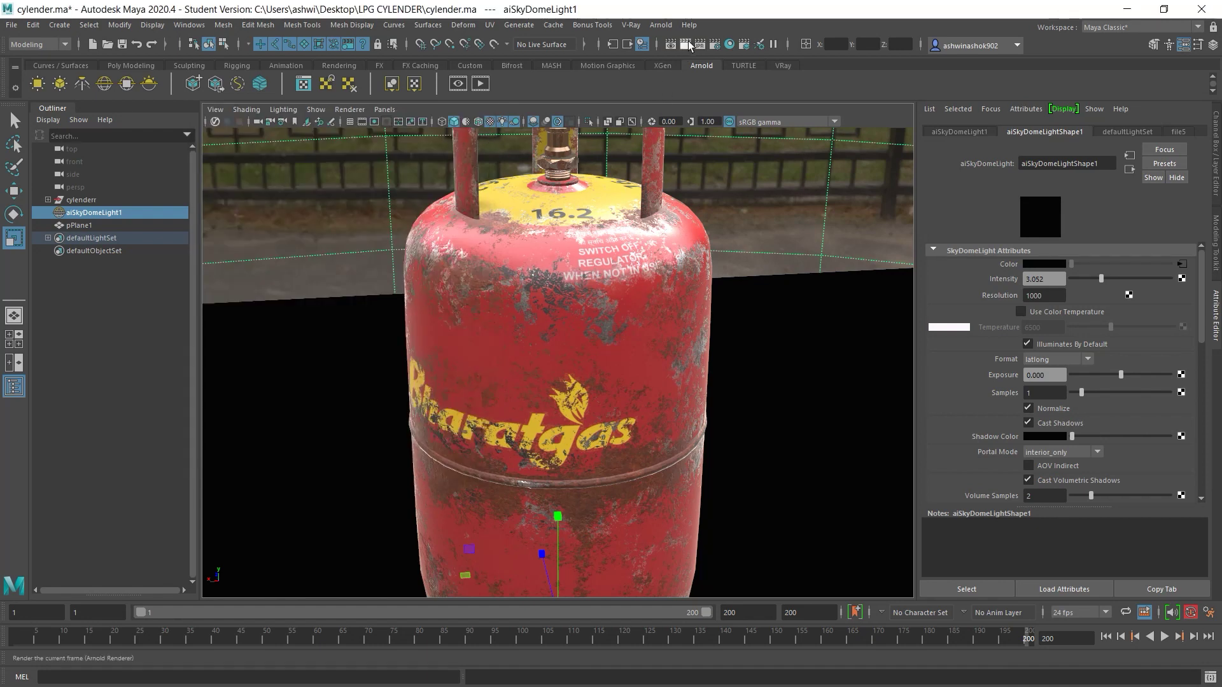
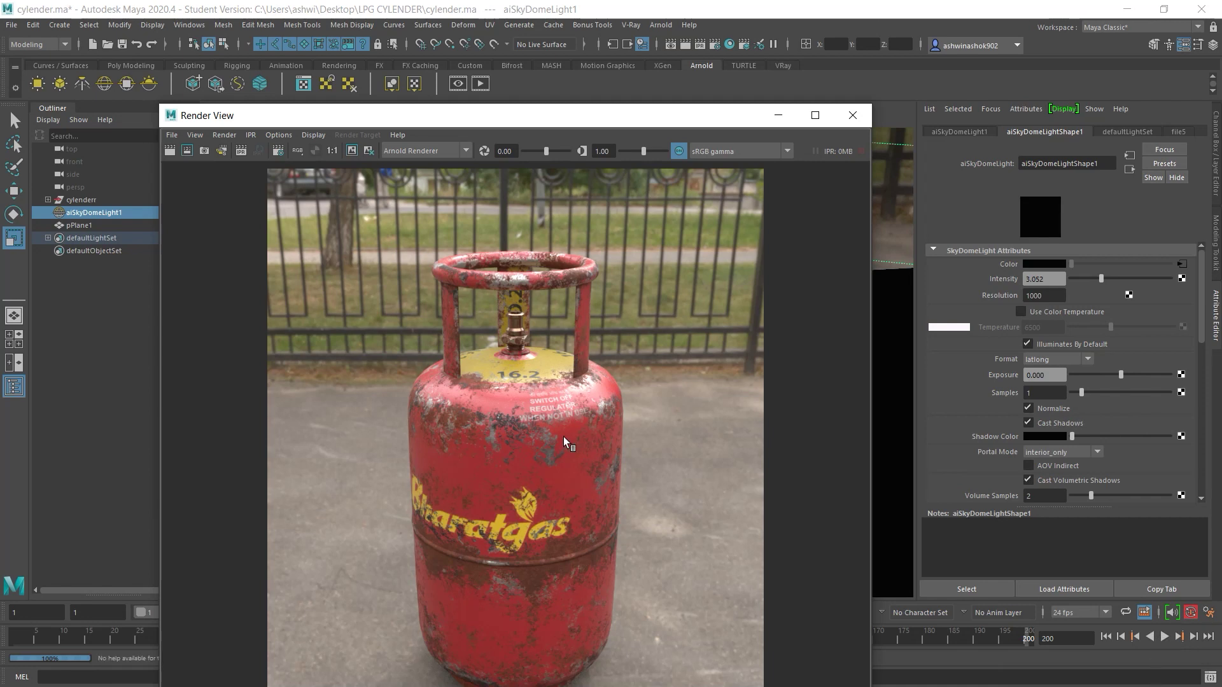
left_click(815, 116)
right_click_drag(739, 323, 880, 326, "alt")
middle_click_drag(881, 326, 871, 341, "alt")
left_click_drag(387, 42, 387, 42)
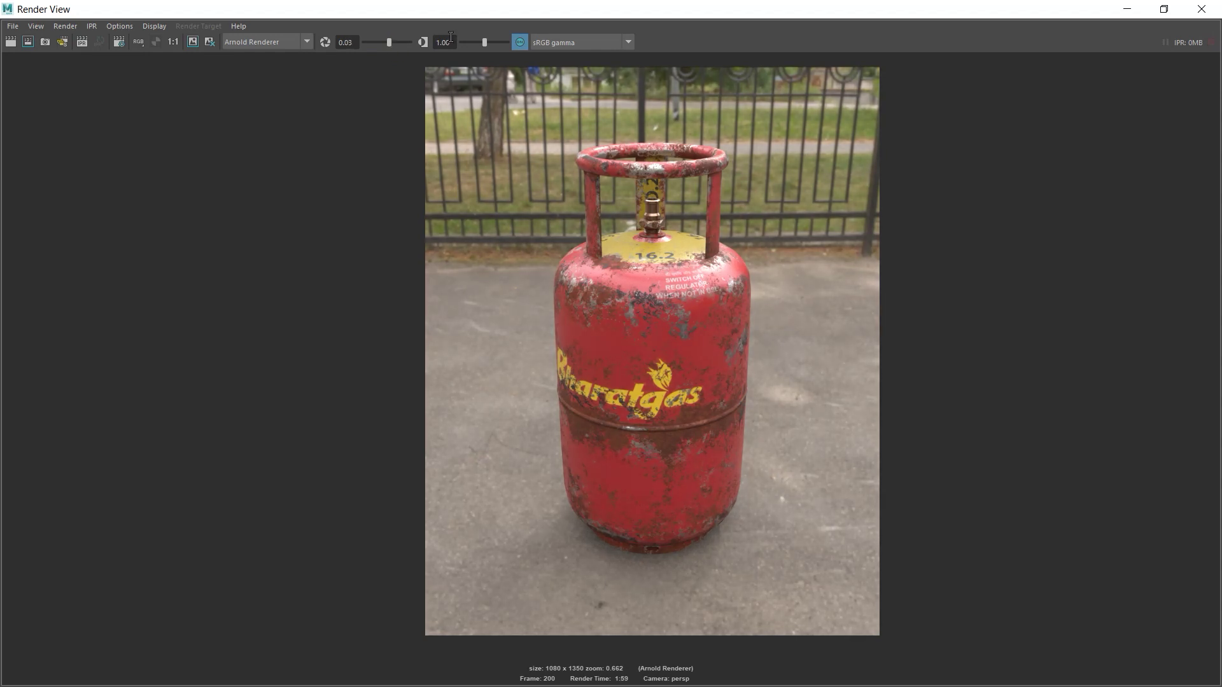
left_click_drag(482, 41, 476, 40)
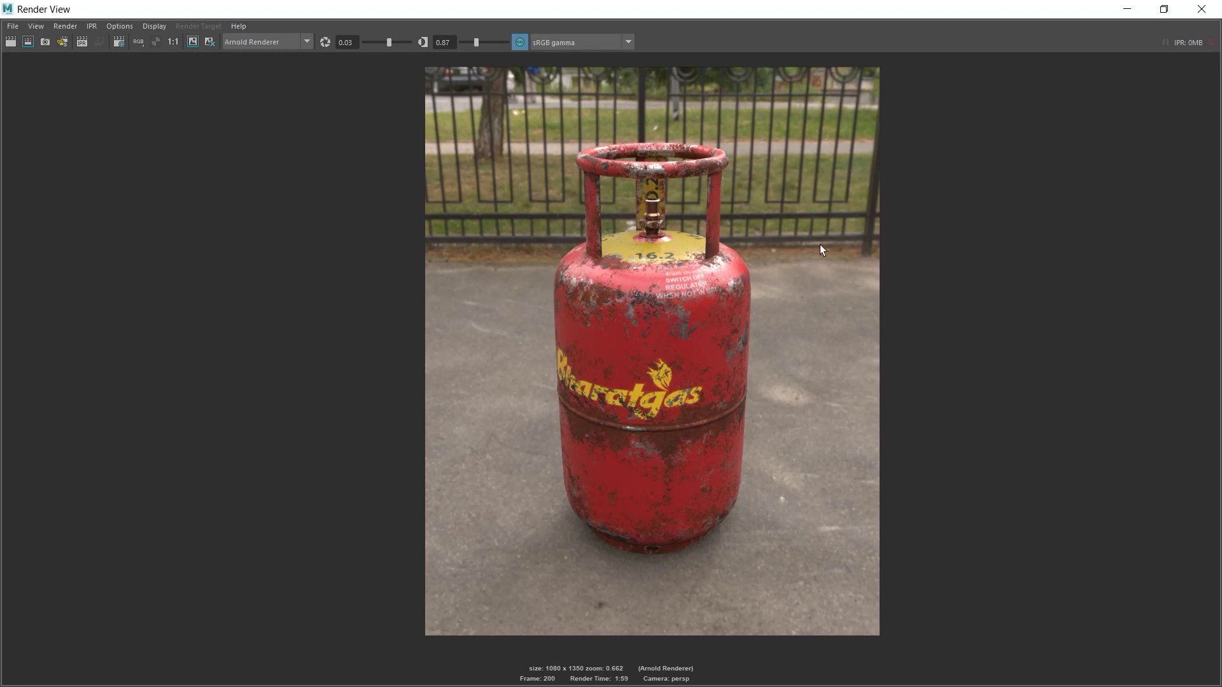
Set the render's image save mode to Color Managed Image - View Transform embedded and close the save options.
left_click(12, 27)
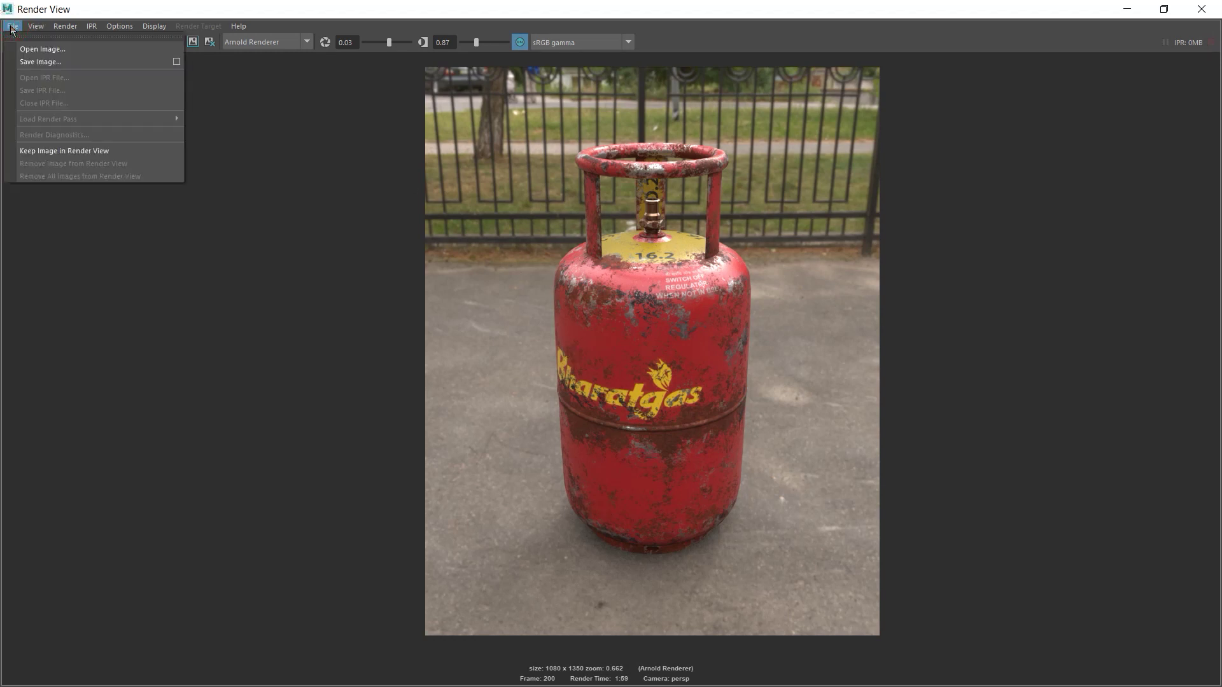
left_click(177, 62)
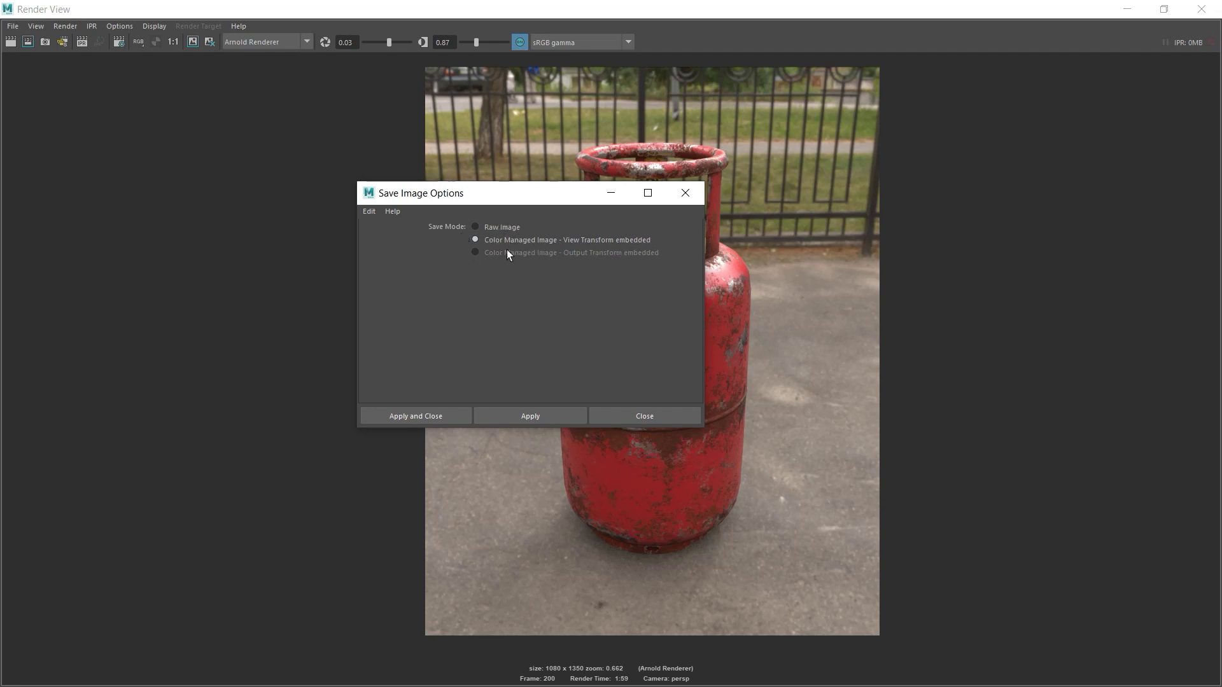
left_click(509, 416)
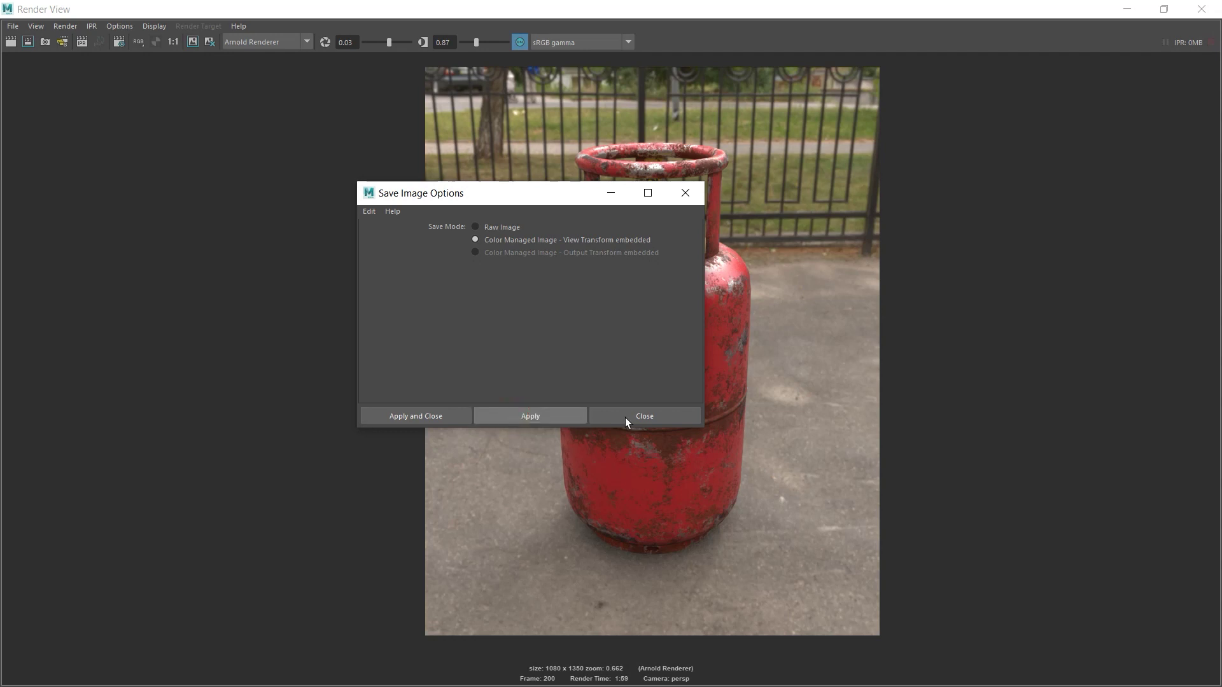
left_click(655, 416)
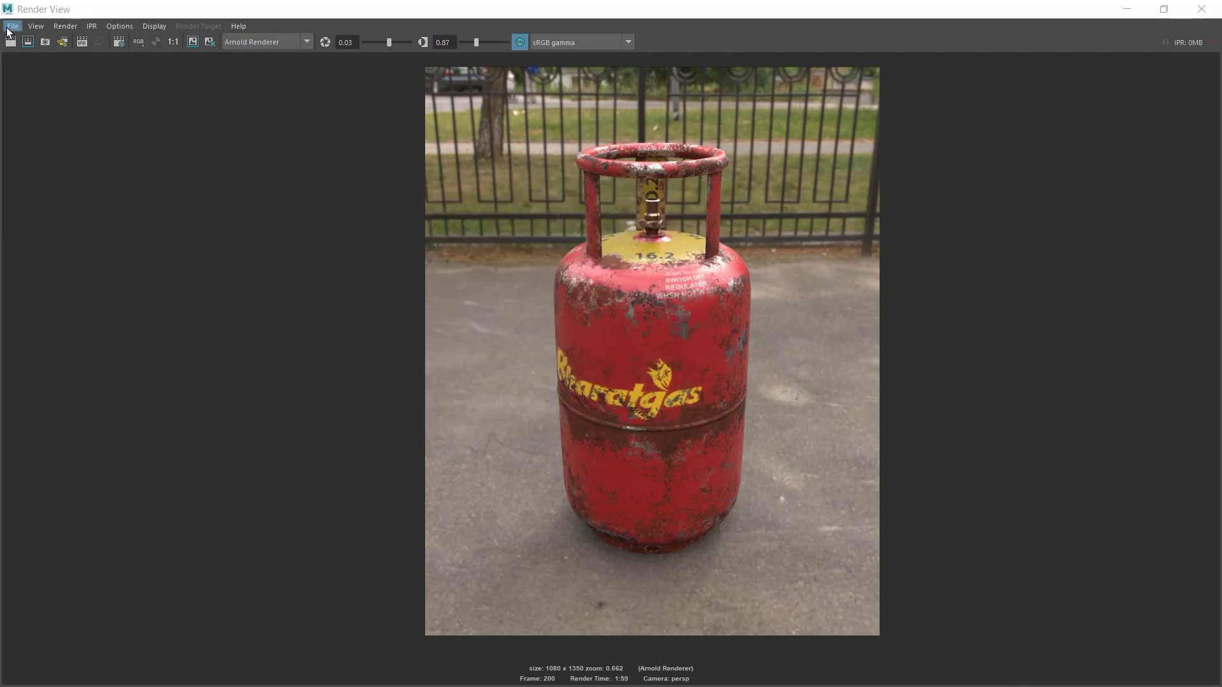
Save the rendered image to the Desktop as a JPEG named "render 01".
left_click(12, 26)
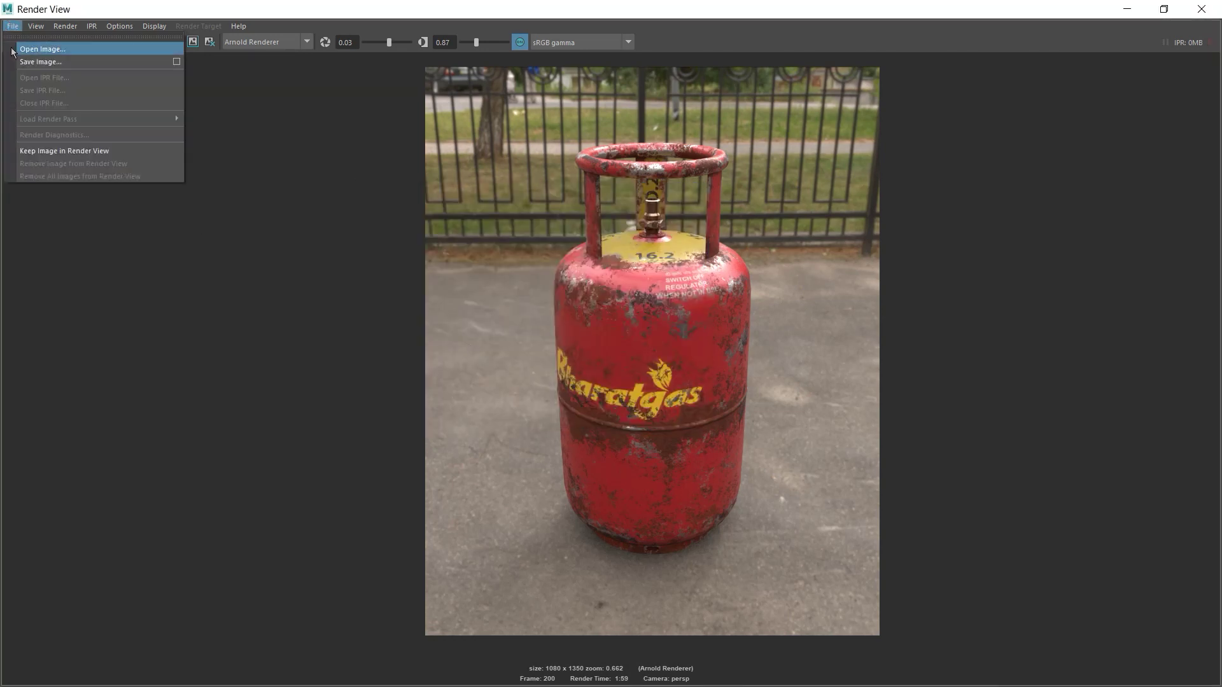
left_click(32, 60)
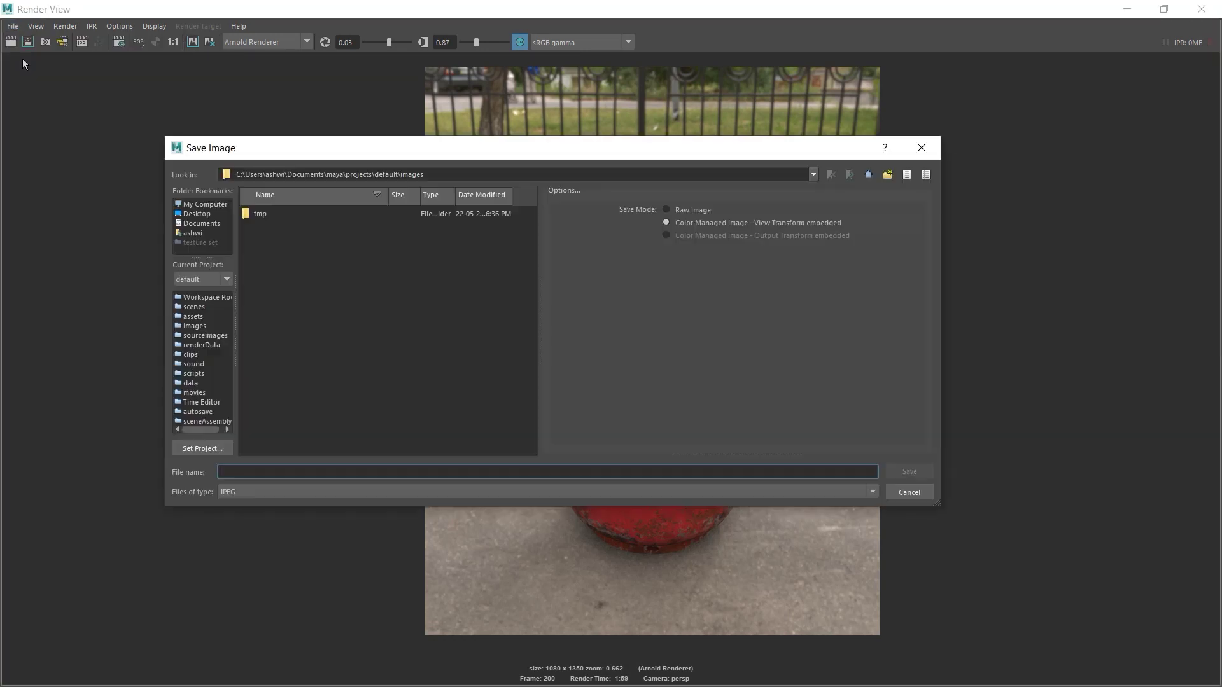
left_click(199, 214)
left_click(360, 470)
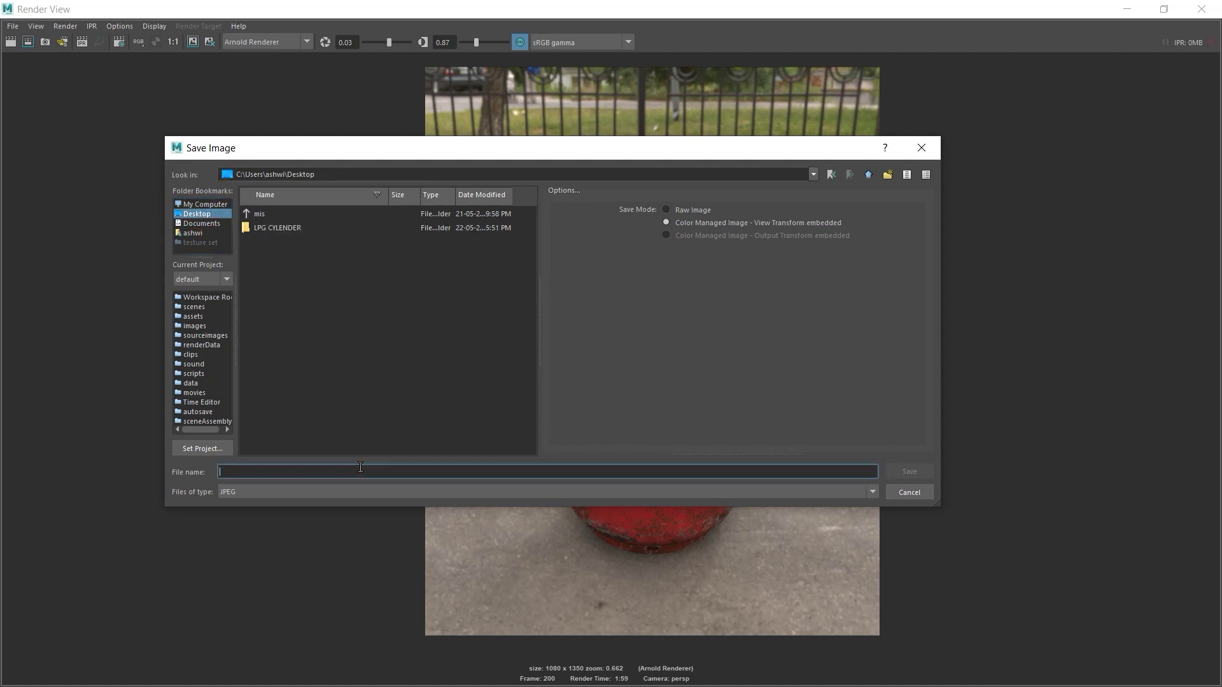
type("r")
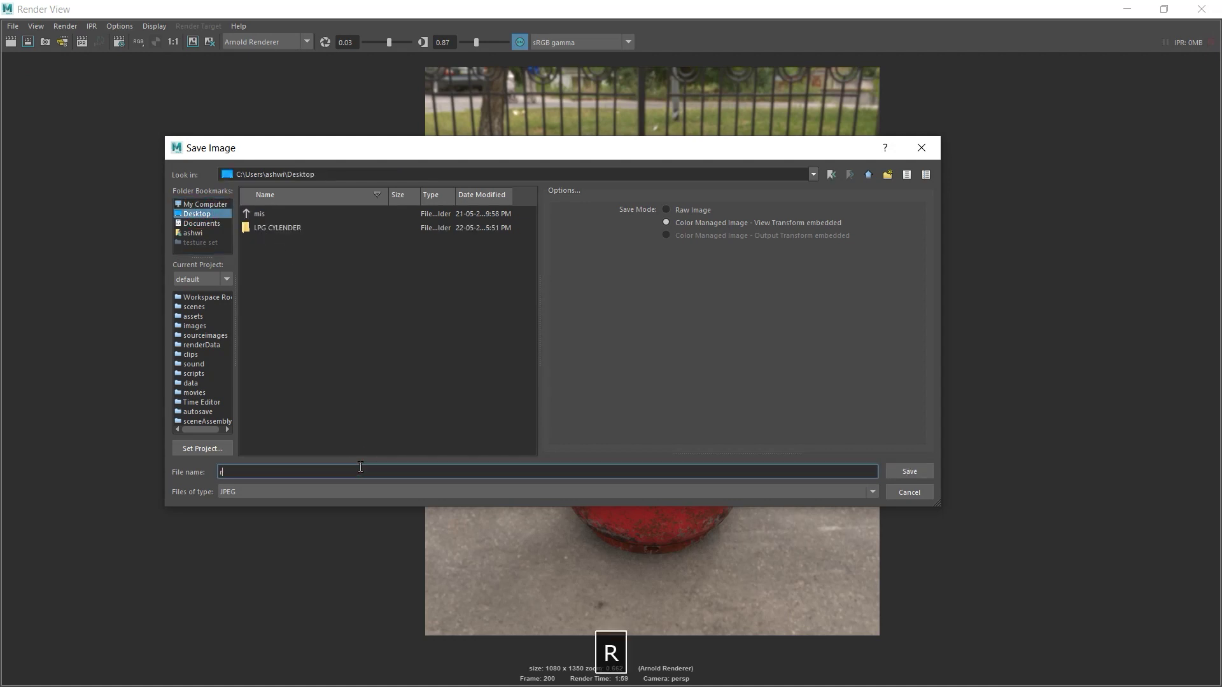
type("ender 01")
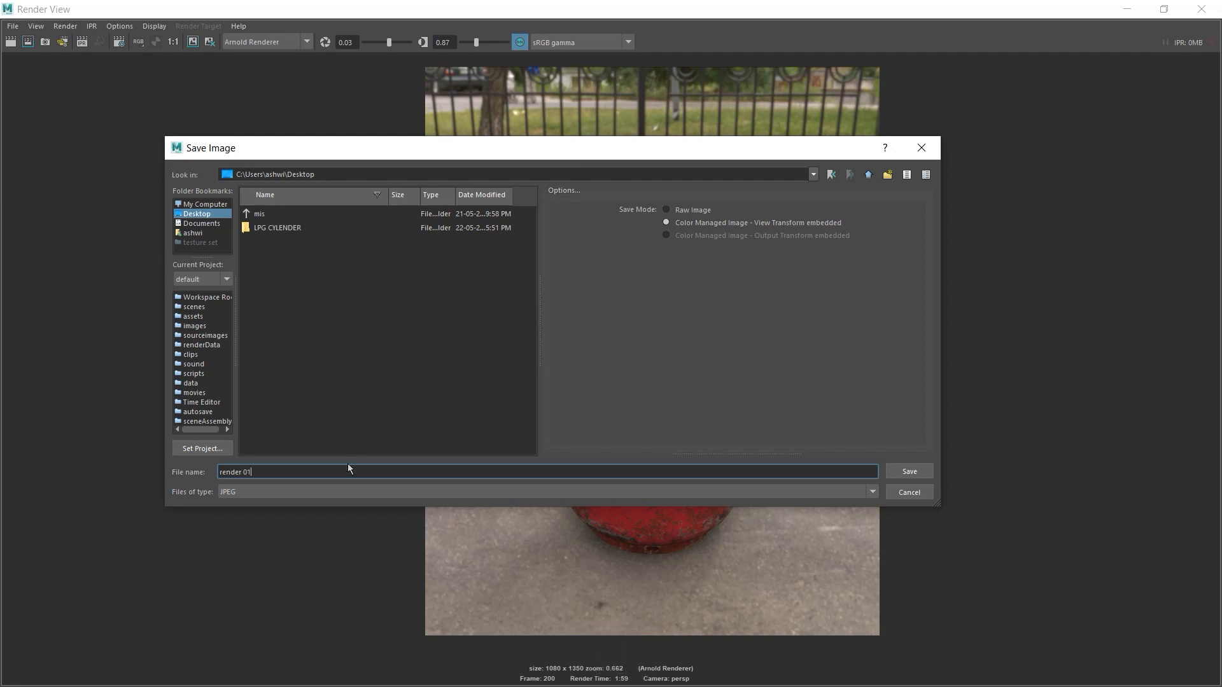
left_click(911, 473)
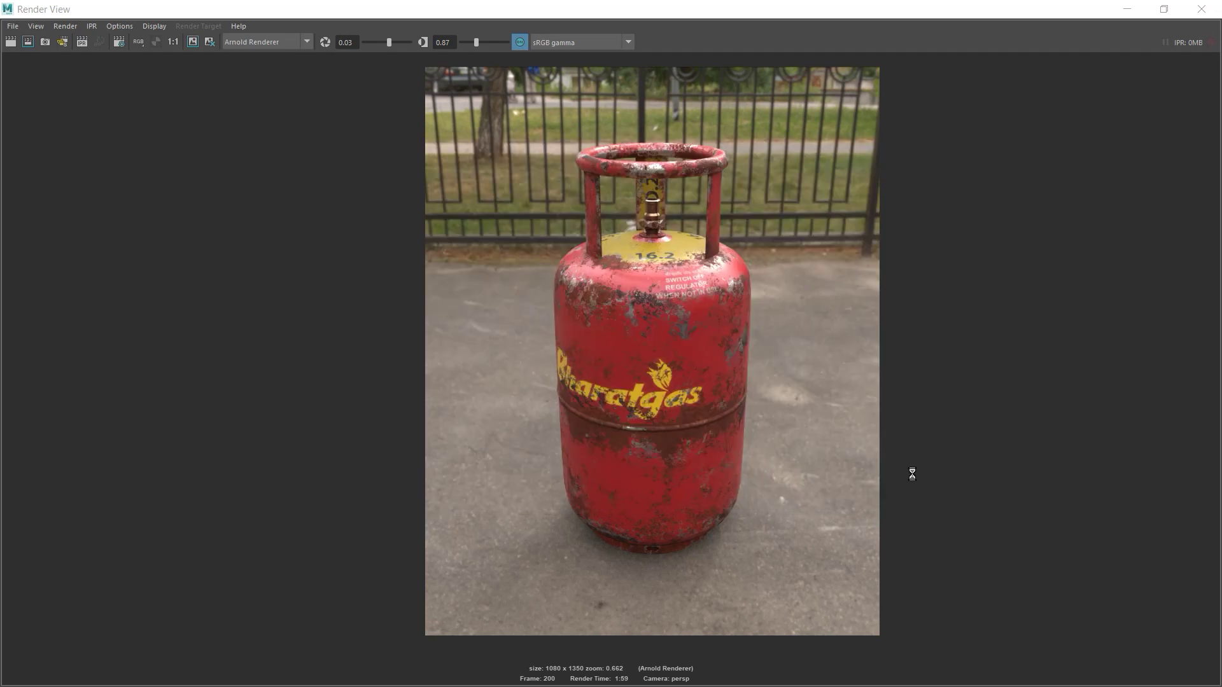
Minimize the Maya windows and open the saved "render 01" image from the desktop in a maximized Photos window.
left_click(1115, 11)
left_click(1115, 11)
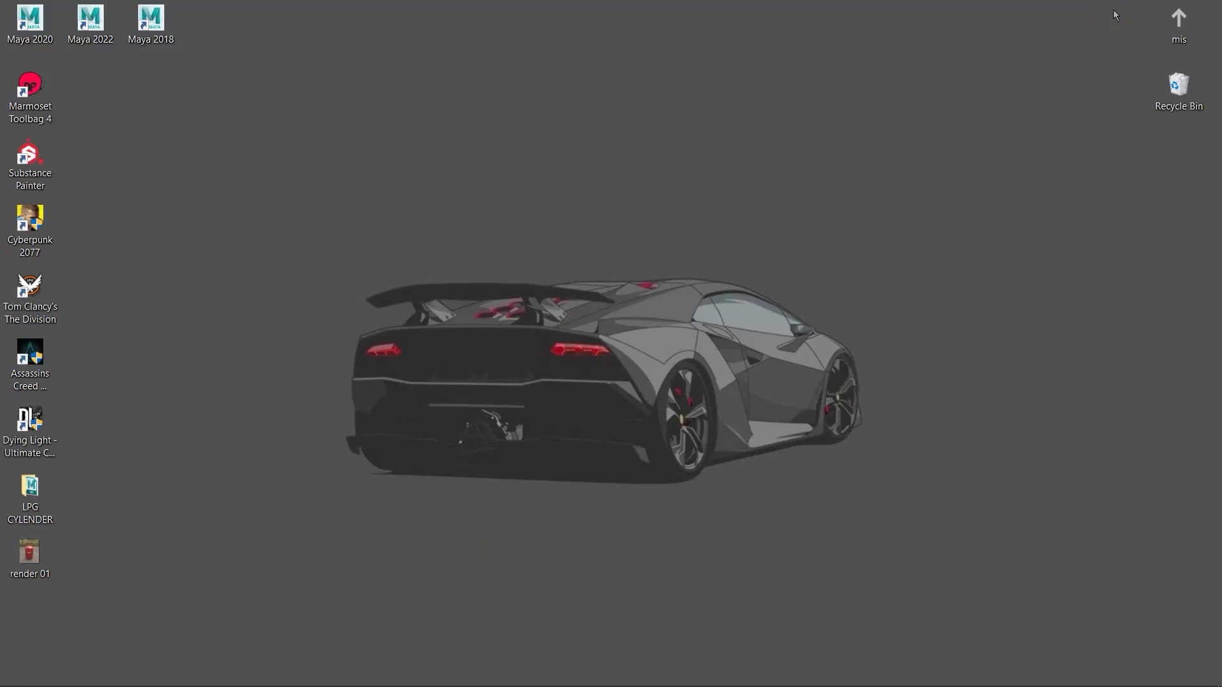
double_click(36, 563)
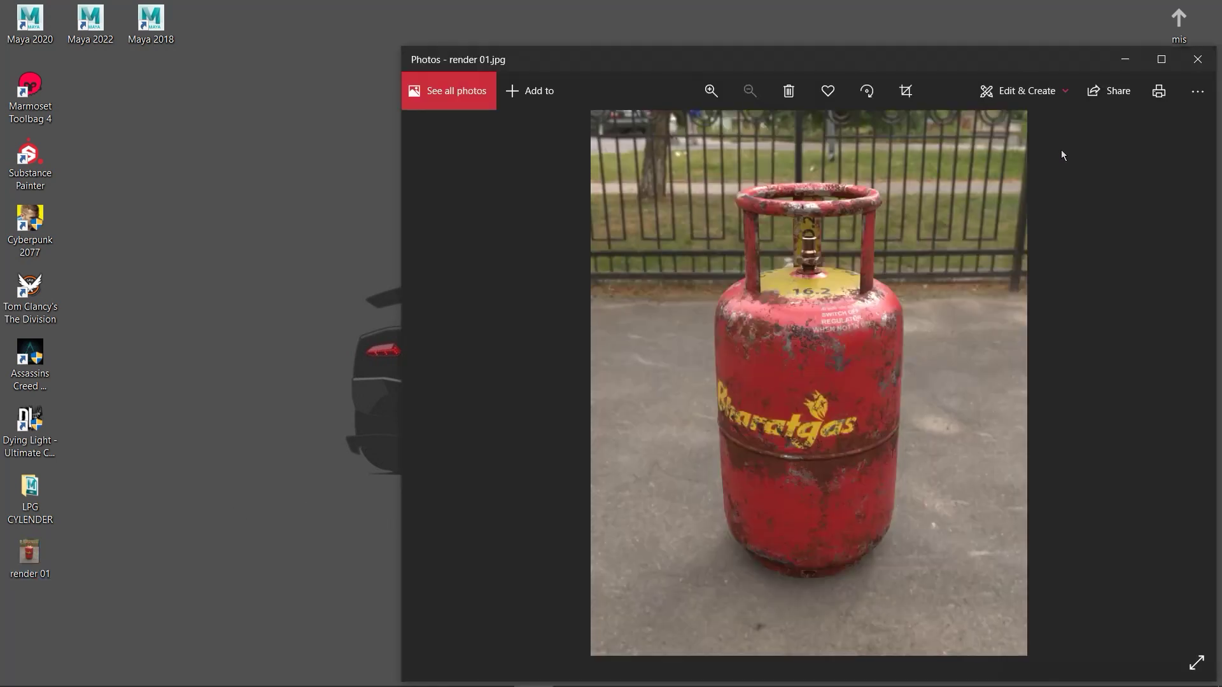
left_click(1169, 63)
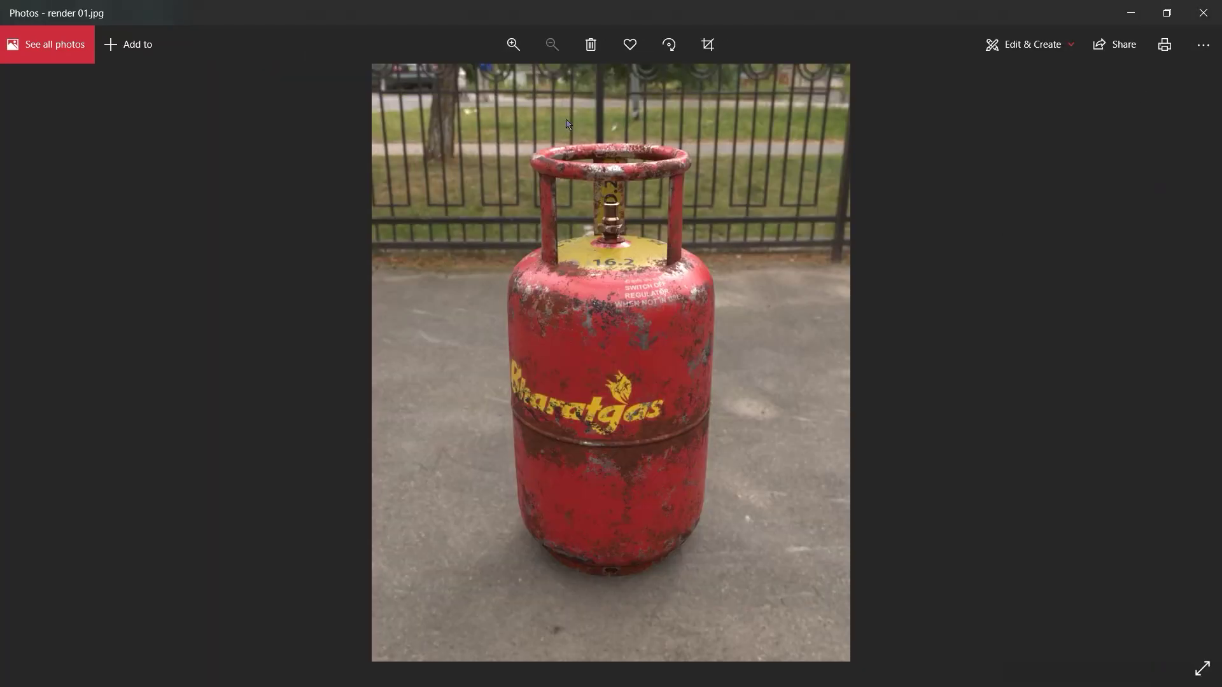
Examine the cylinder's body, handle and valve enlarged in the saved render, and close the image viewer.
left_click(516, 49)
left_click(517, 48)
left_click(517, 48)
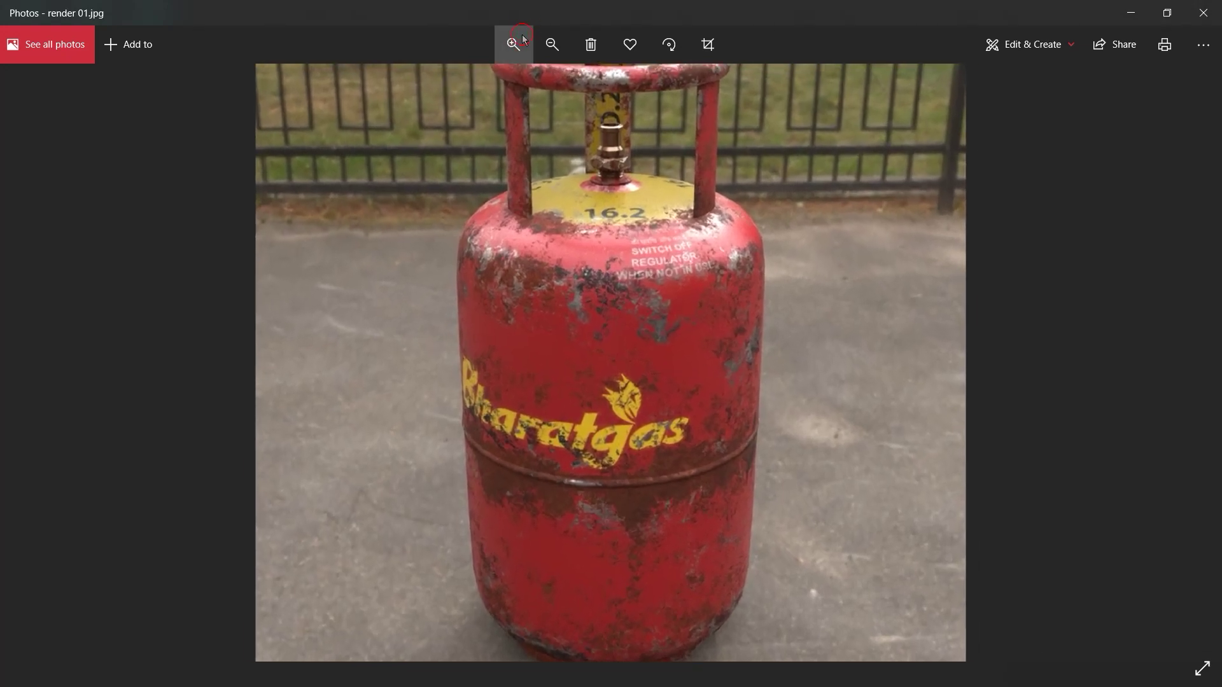
left_click_drag(645, 226, 1015, 181)
left_click_drag(938, 257, 609, 457)
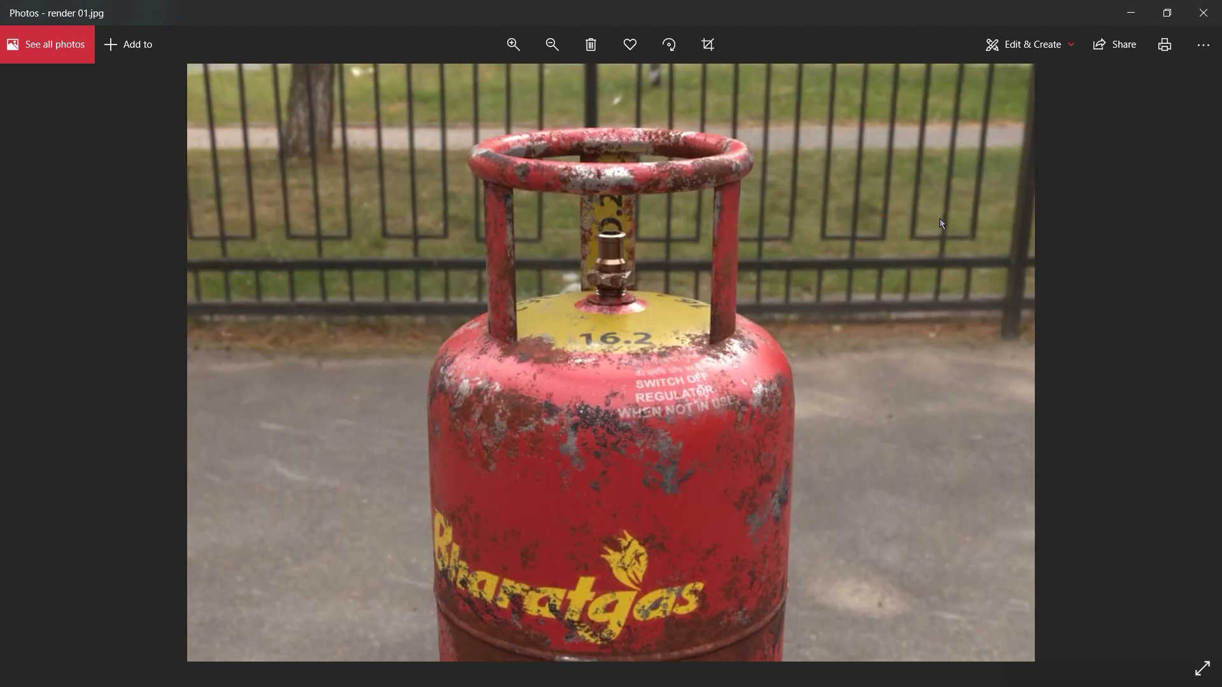
left_click(1203, 13)
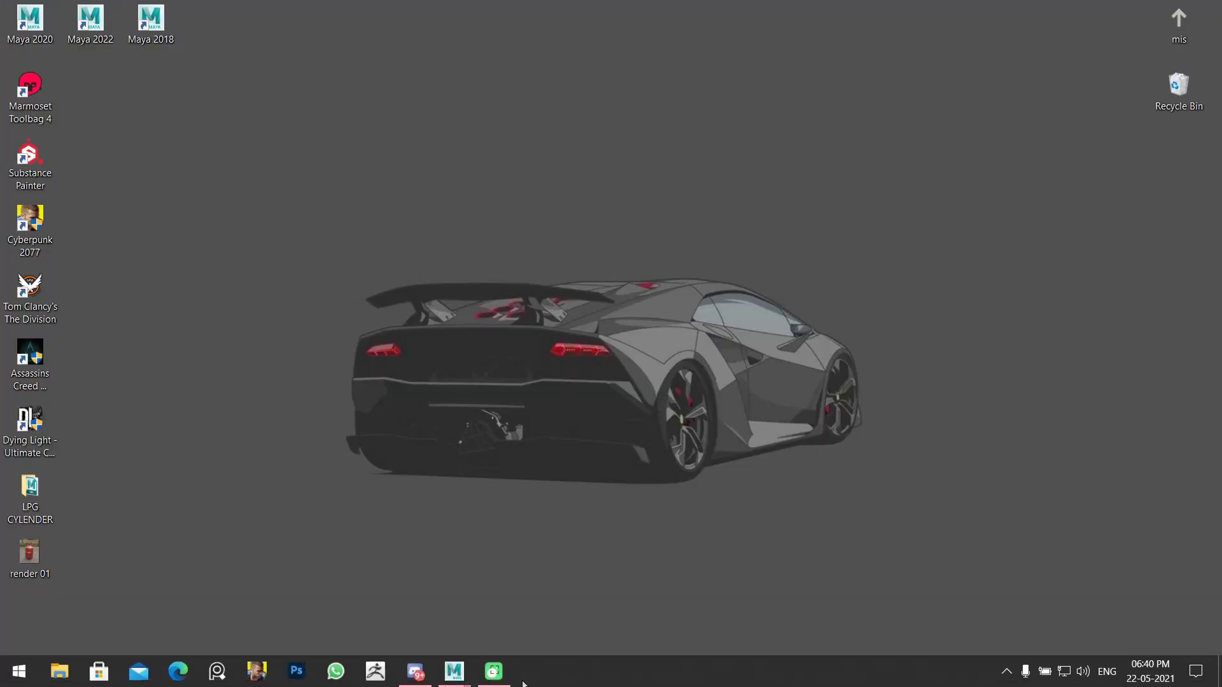
Switch back to Maya's Render View and close the render window.
mouse_move(454, 671)
left_click(535, 575)
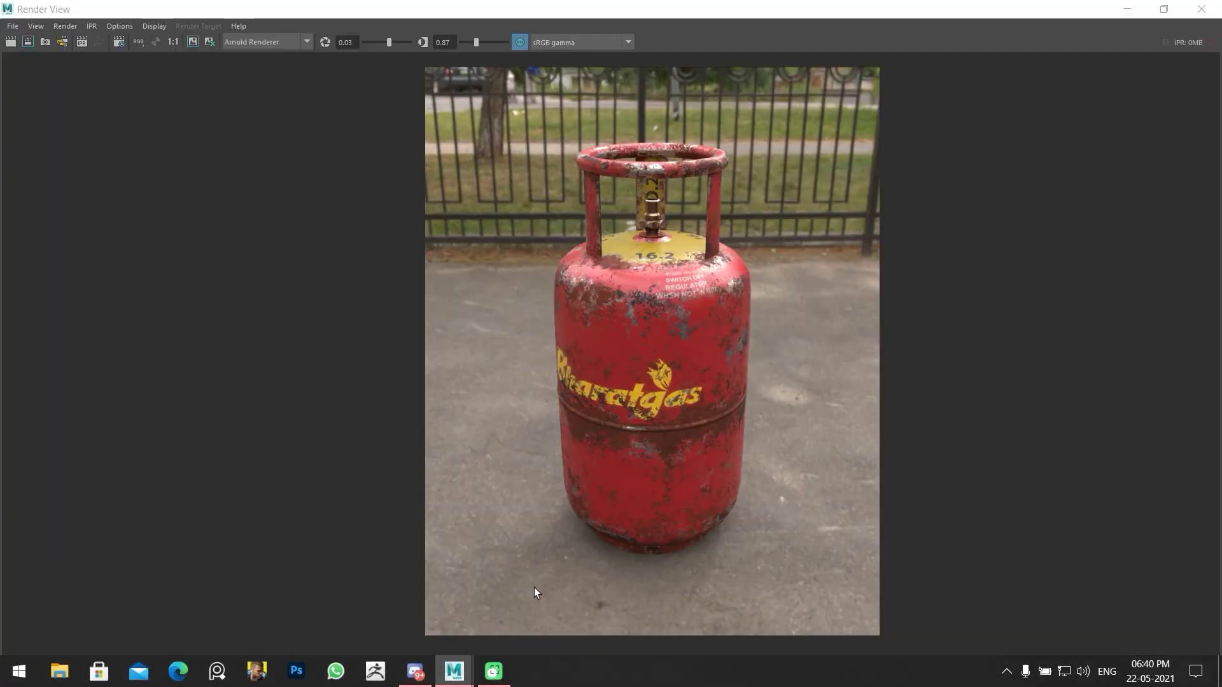
left_click(1205, 9)
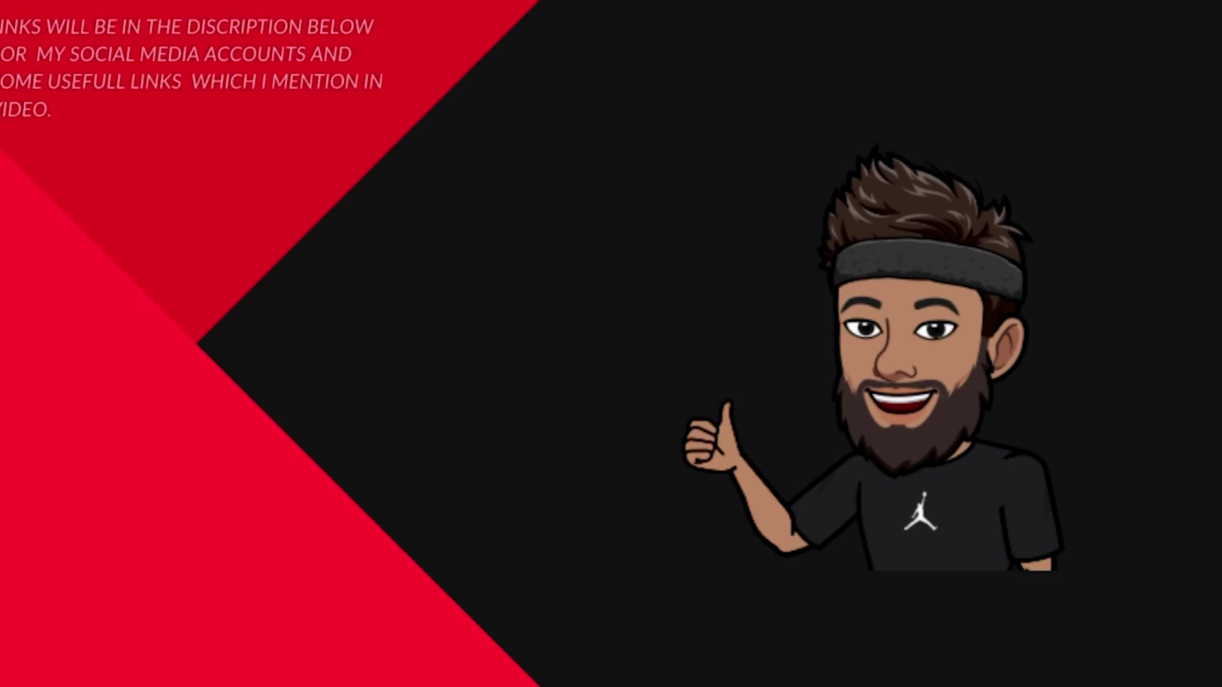